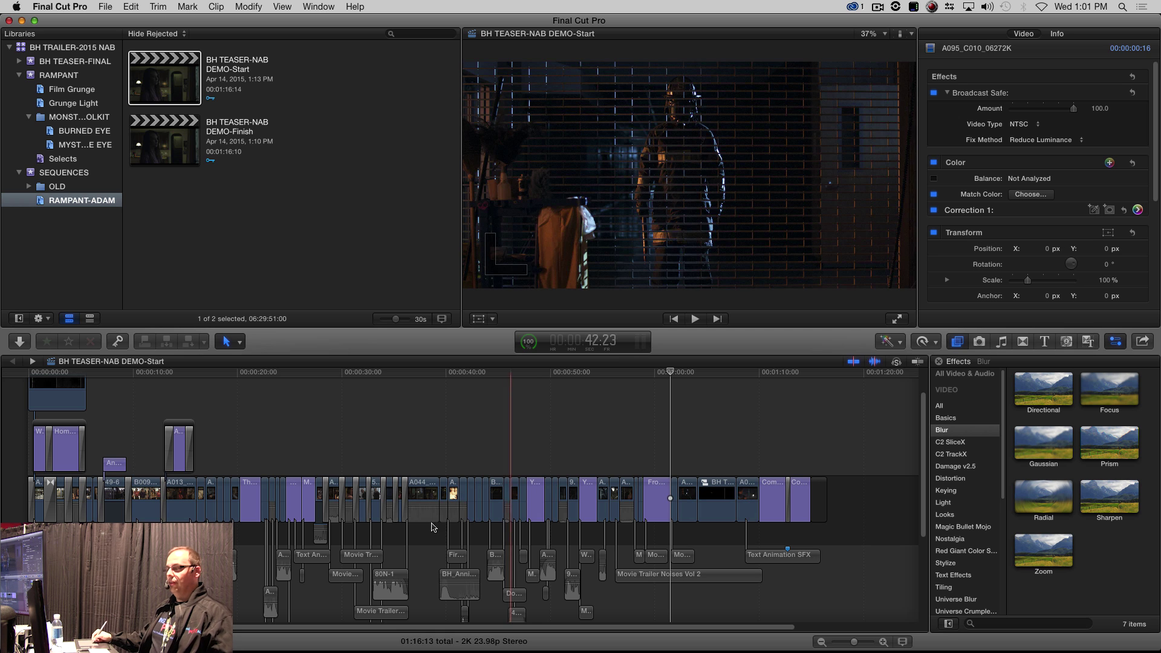
Fit the project in the timeline and browse the Film Grunge event's 30 overlay clips
{"action": "key", "text": "shift+z"}
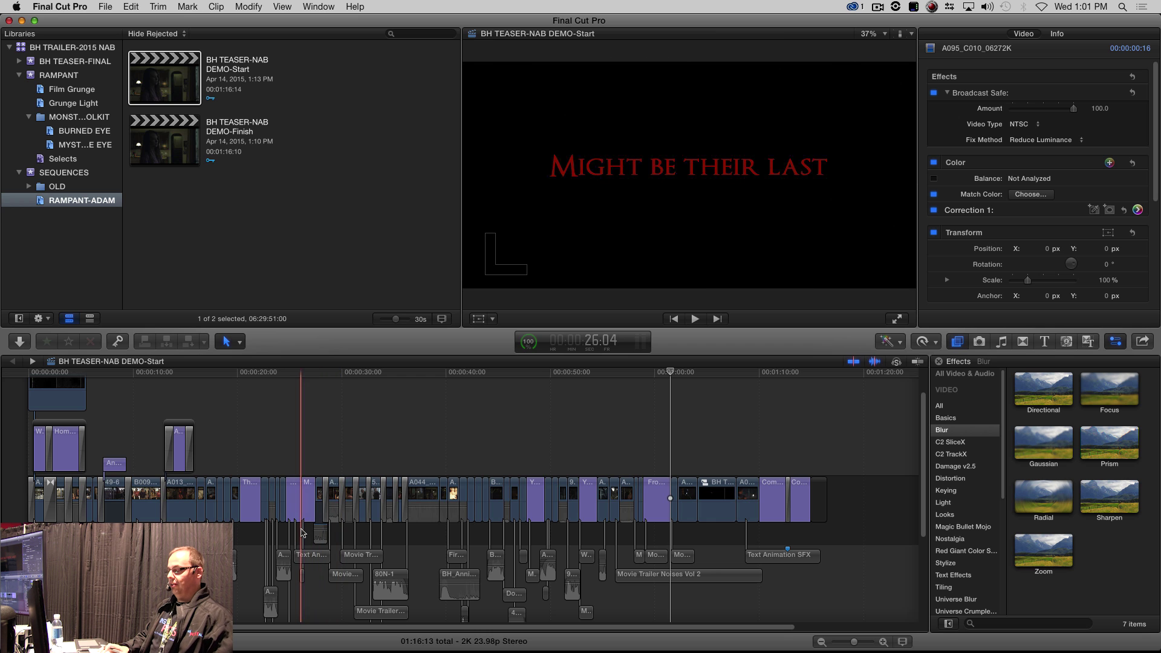
{"action": "key", "text": "super+equal"}
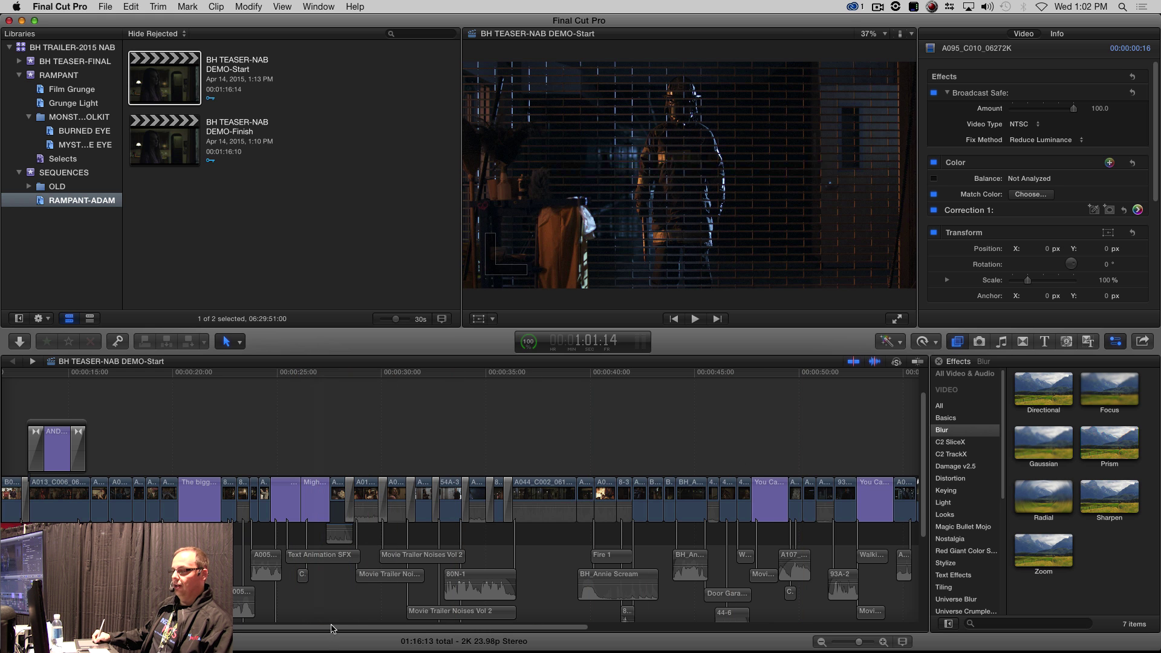
{"action": "scroll", "coordinate": [459, 544], "scroll_direction": "left", "scroll_amount": 5}
{"action": "scroll", "coordinate": [206, 496], "scroll_direction": "left", "scroll_amount": 3}
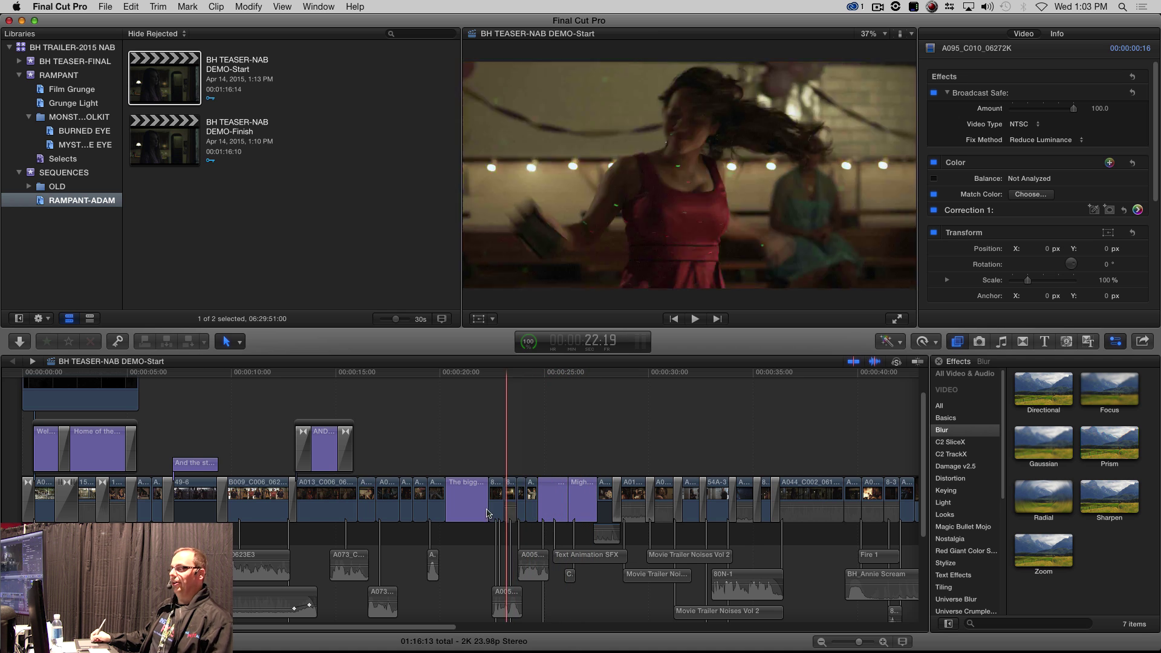
{"action": "left_click", "coordinate": [62, 92]}
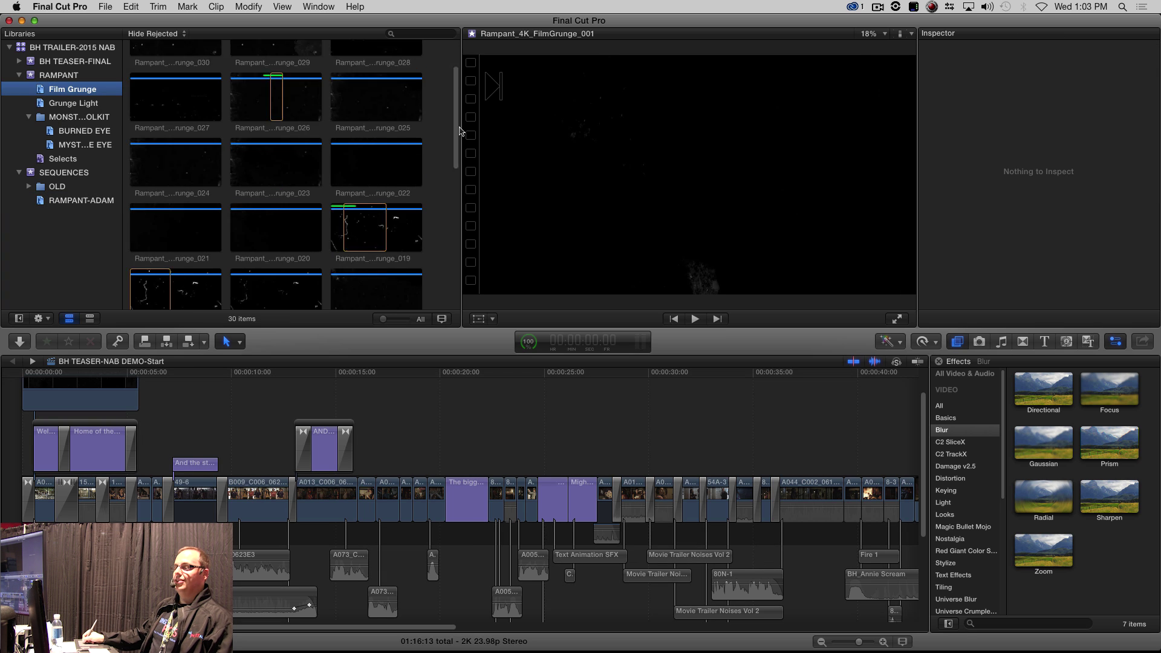
{"action": "scroll", "coordinate": [431, 44], "scroll_direction": "down", "scroll_amount": 1}
{"action": "scroll", "coordinate": [432, 44], "scroll_direction": "down", "scroll_amount": 5}
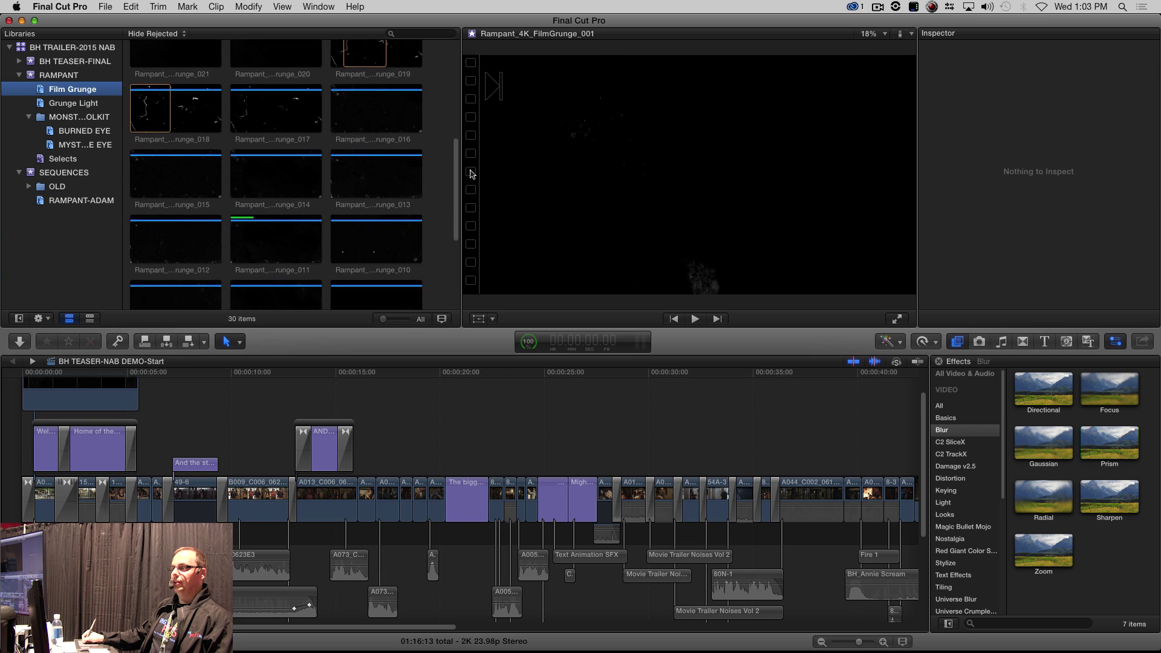
{"action": "scroll", "coordinate": [444, 143], "scroll_direction": "up", "scroll_amount": 1}
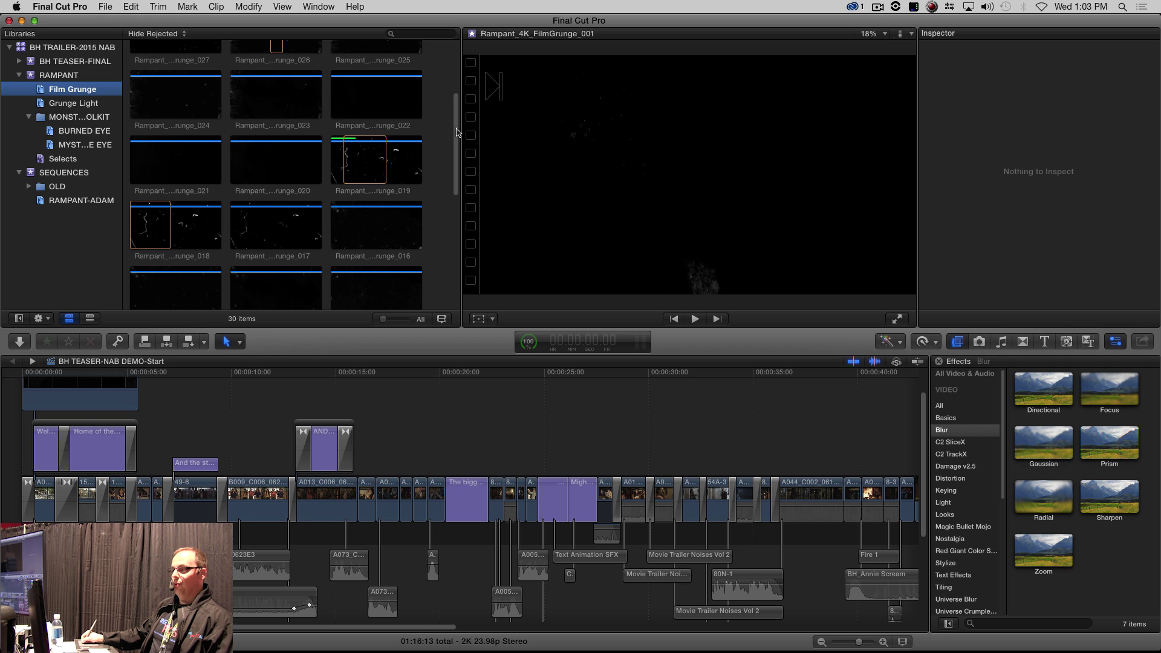
{"action": "scroll", "coordinate": [448, 139], "scroll_direction": "up", "scroll_amount": 3}
Park the playhead near the trailer's opening and load Rampant_4K_FilmGrunge_017 in the viewer
{"action": "left_click", "coordinate": [174, 417]}
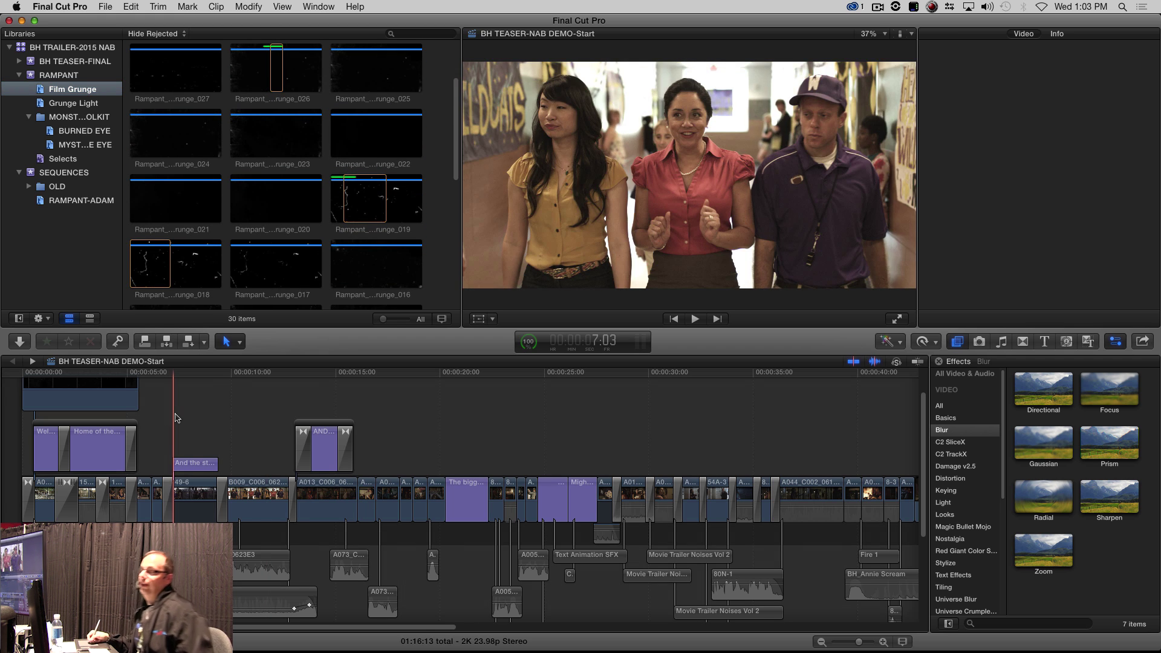
{"action": "scroll", "coordinate": [455, 109], "scroll_direction": "up", "scroll_amount": 3}
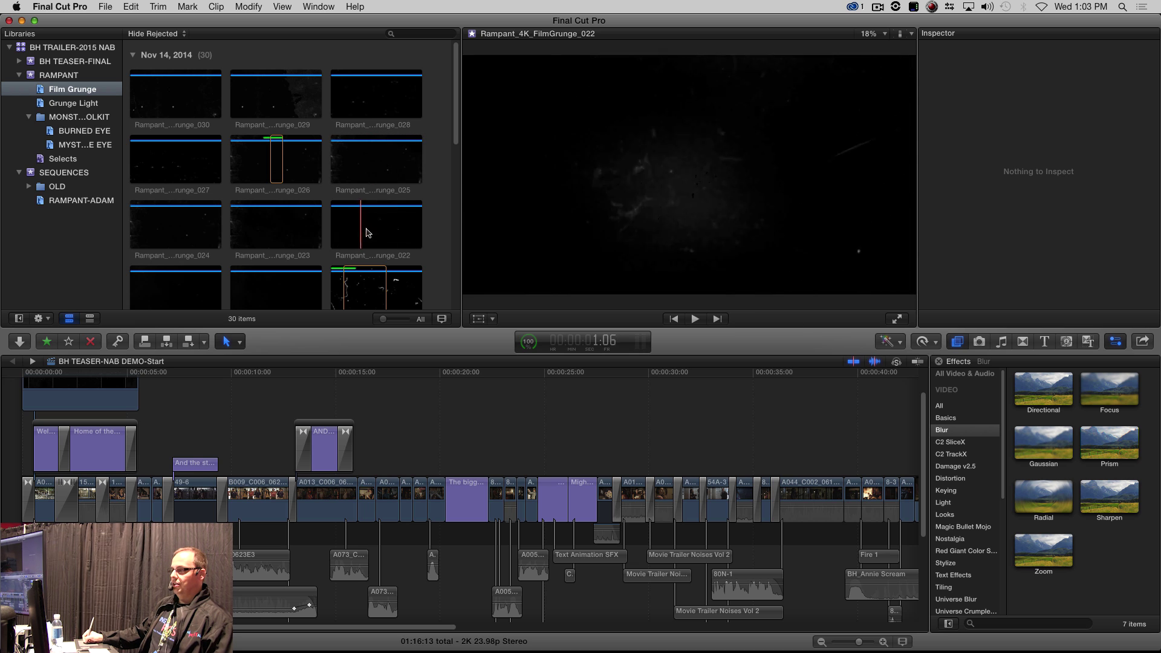
{"action": "scroll", "coordinate": [453, 112], "scroll_direction": "down", "scroll_amount": 3}
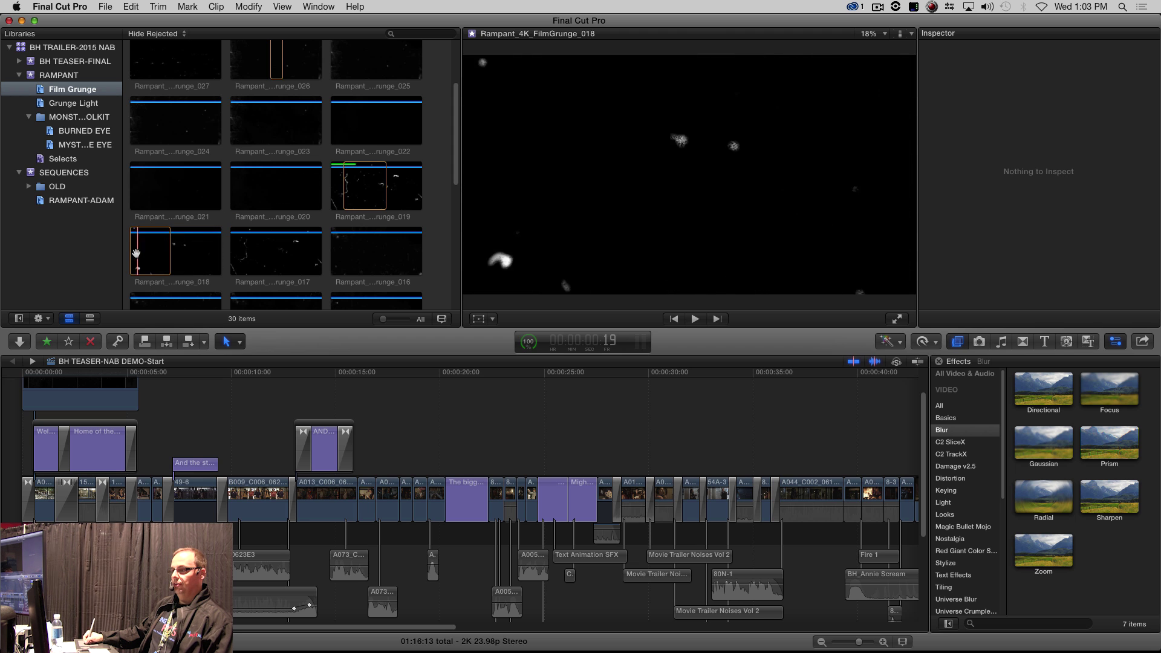
{"action": "left_click", "coordinate": [240, 259]}
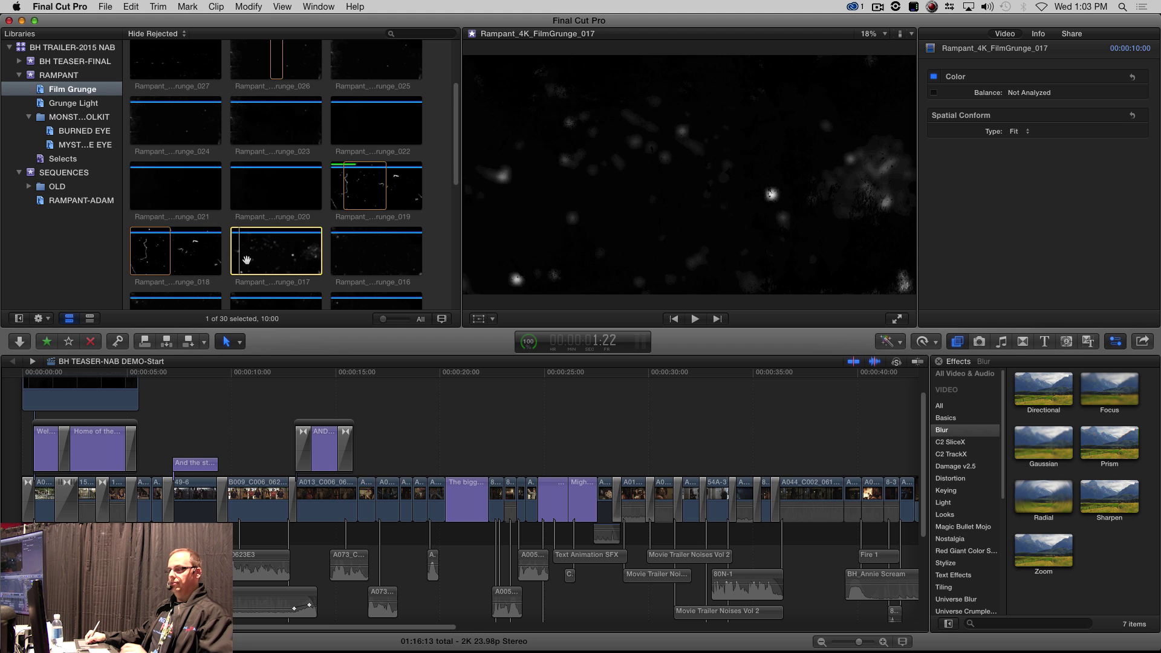
Mark an In point on the grunge clip and lift 'The biggest night of the year' title above the storyline
{"action": "key", "text": "i"}
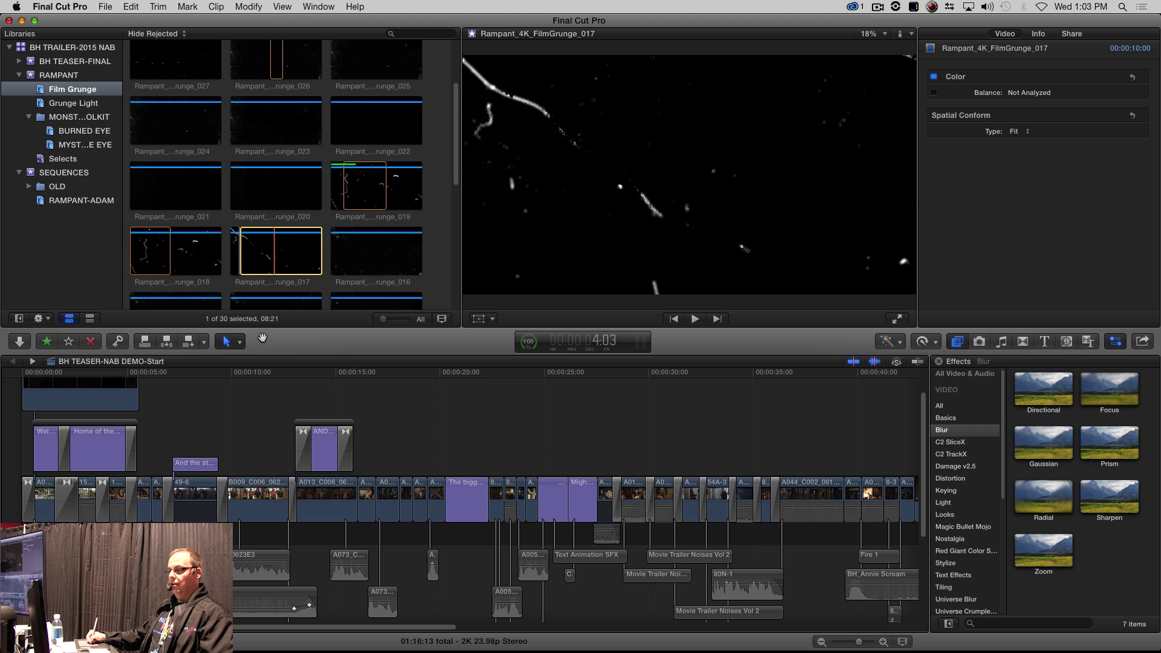
{"action": "left_click", "coordinate": [326, 372]}
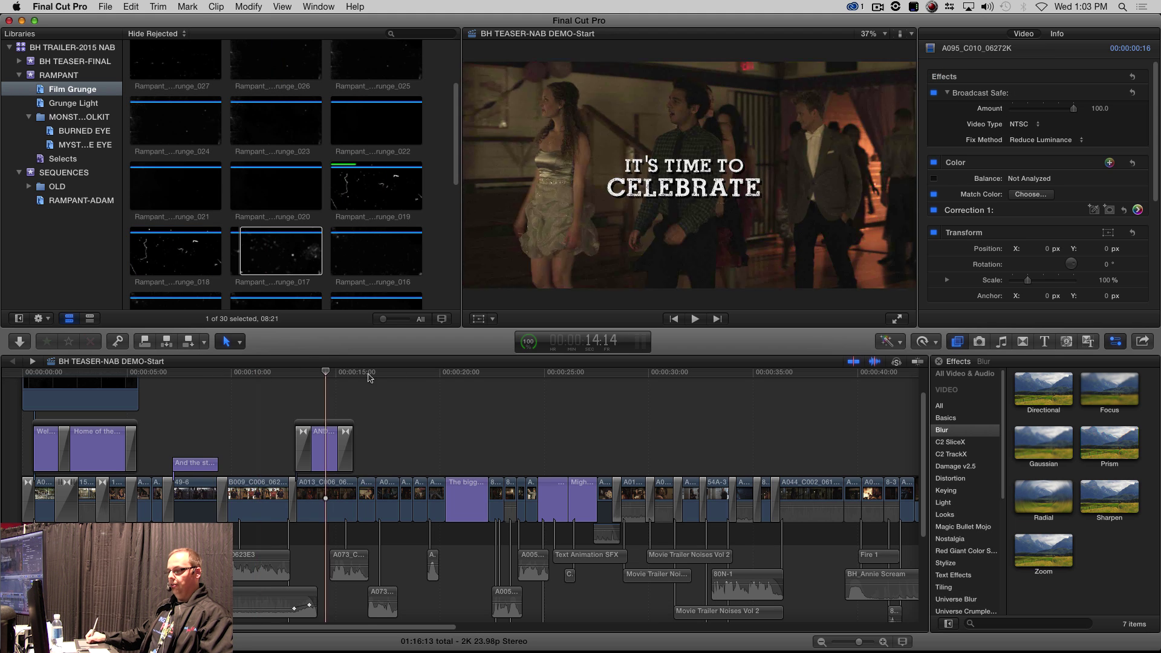
{"action": "left_click", "coordinate": [472, 372]}
{"action": "key", "text": "super+equal"}
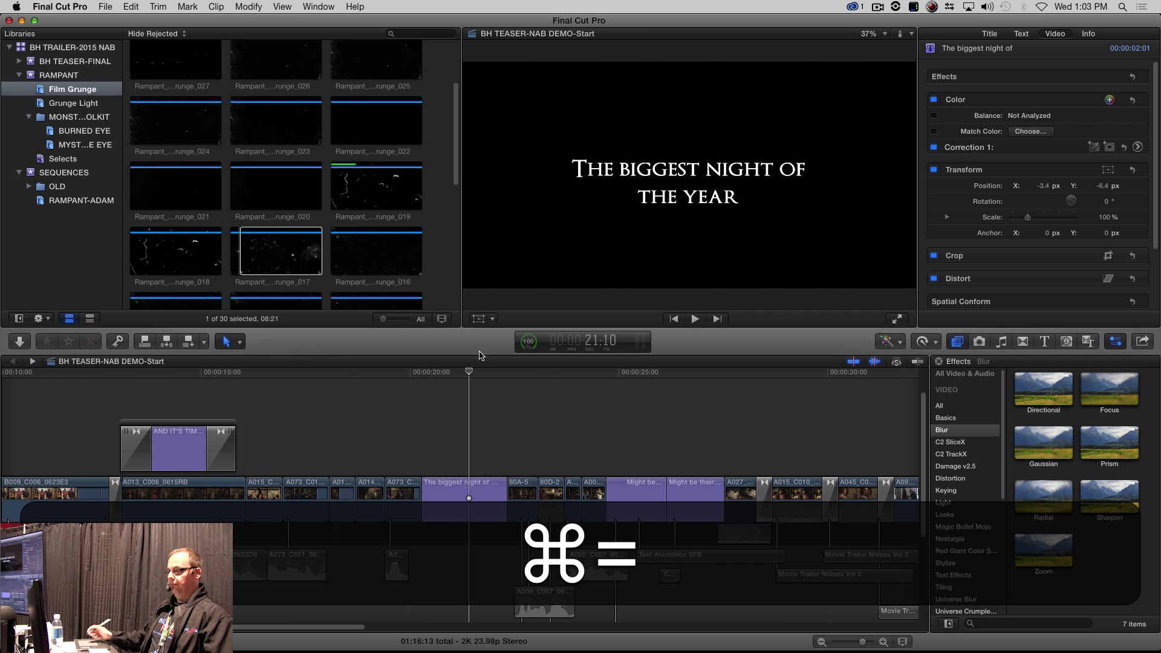
{"action": "left_click", "coordinate": [468, 484]}
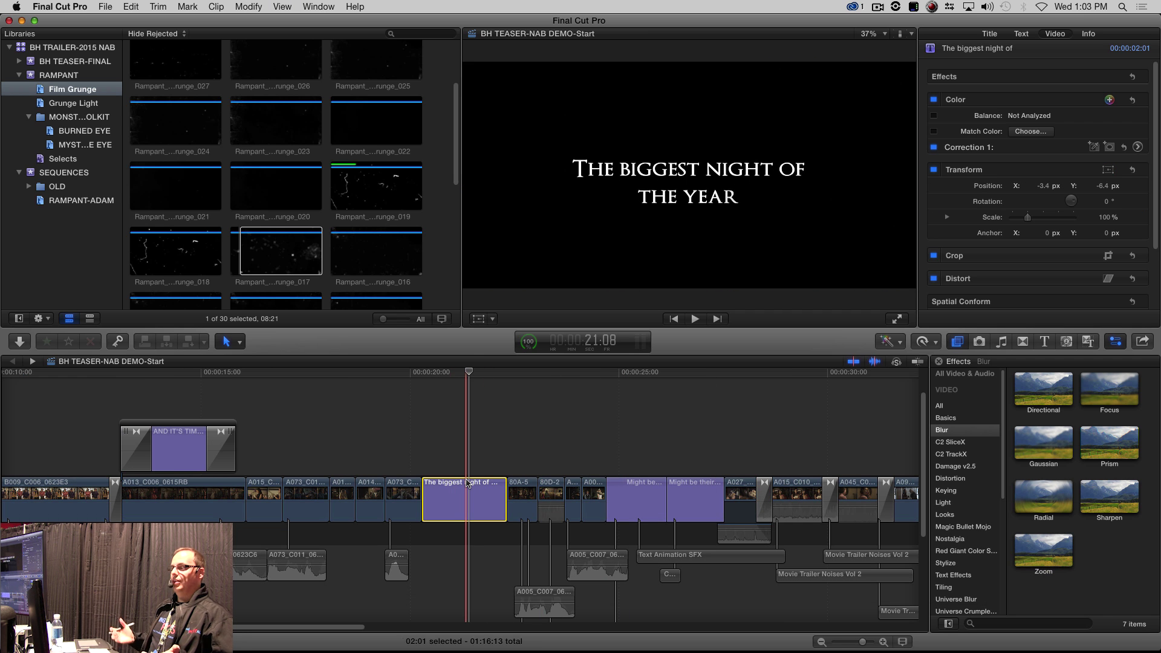
{"action": "key", "text": "alt+super"}
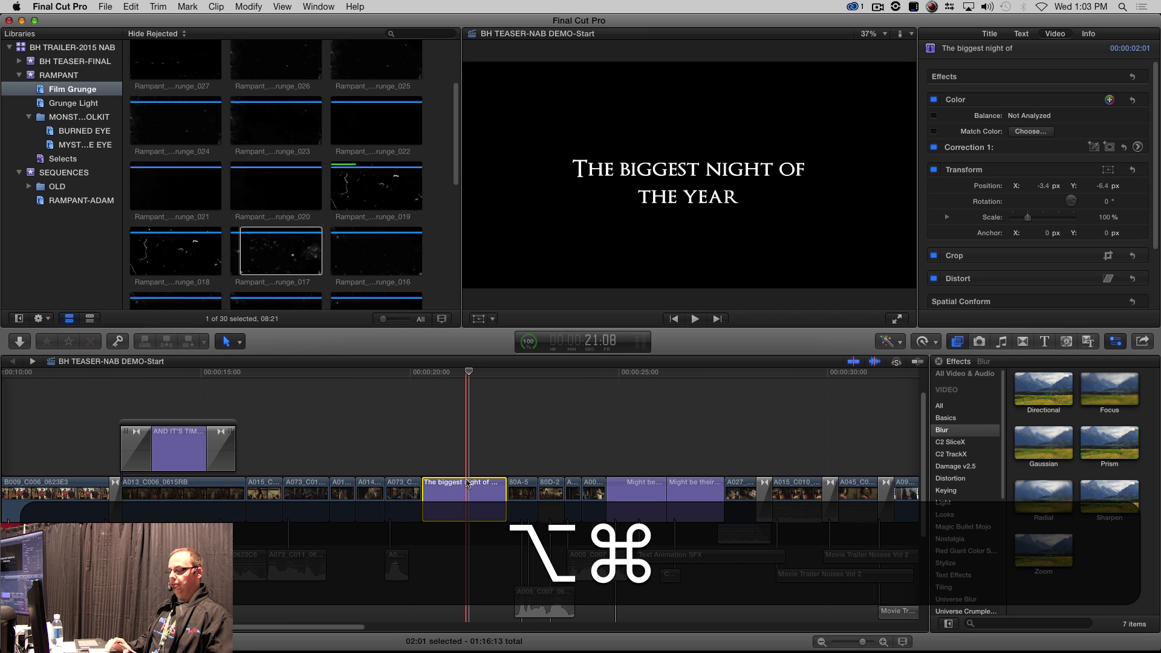
{"action": "key", "text": "alt+super+Up"}
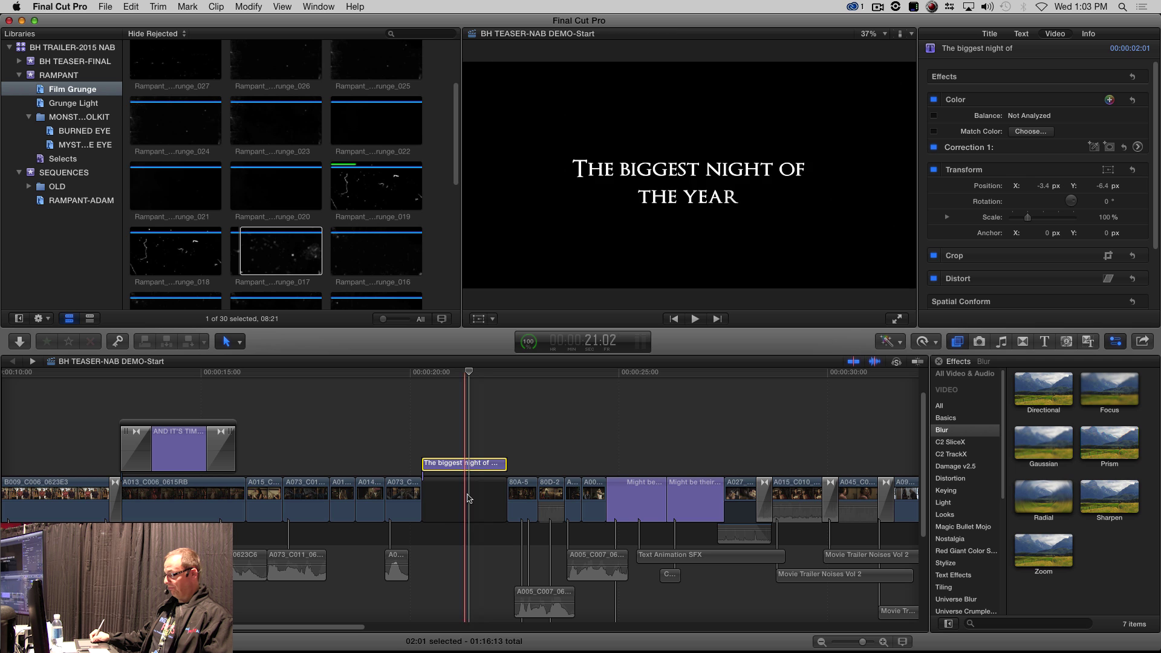
Replace the gap under the title with Rampant_4K_FilmGrunge_017 from its start
{"action": "left_click", "coordinate": [448, 505]}
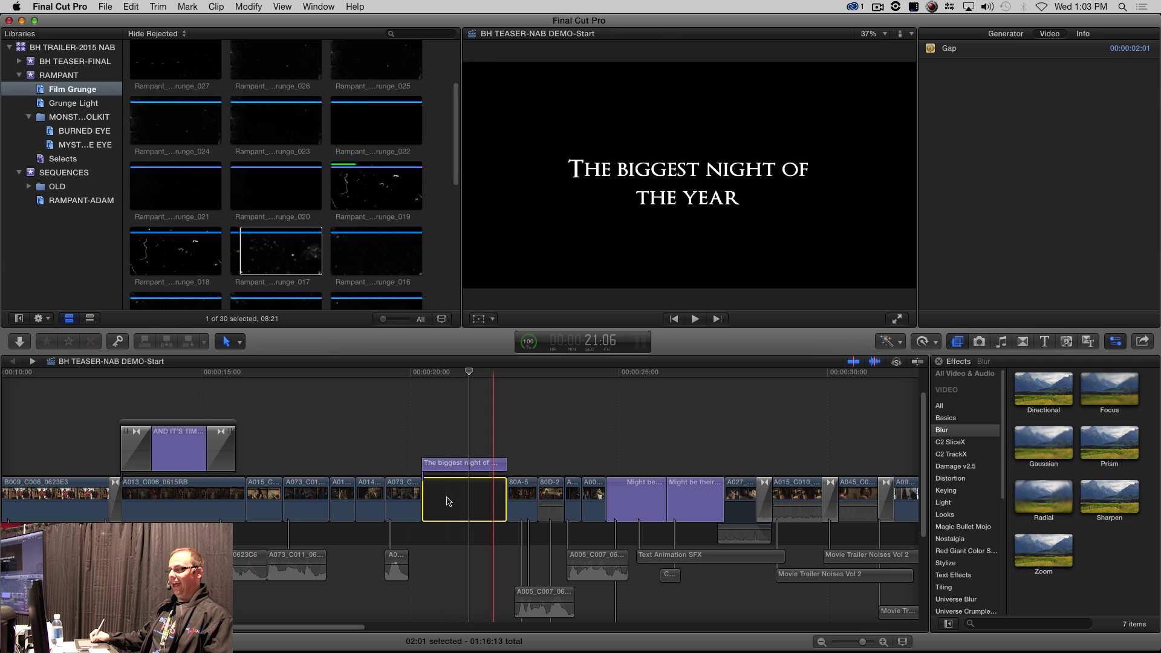
{"action": "left_click", "coordinate": [283, 248]}
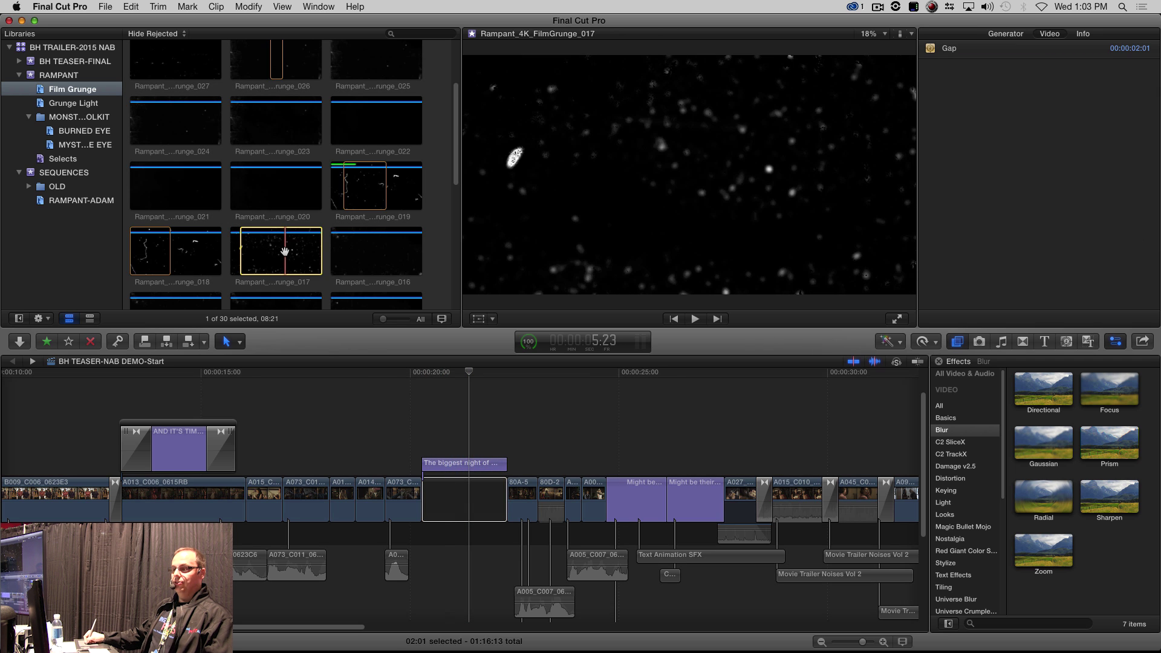
{"action": "left_click_drag", "start_coordinate": [407, 436], "coordinate": [450, 506]}
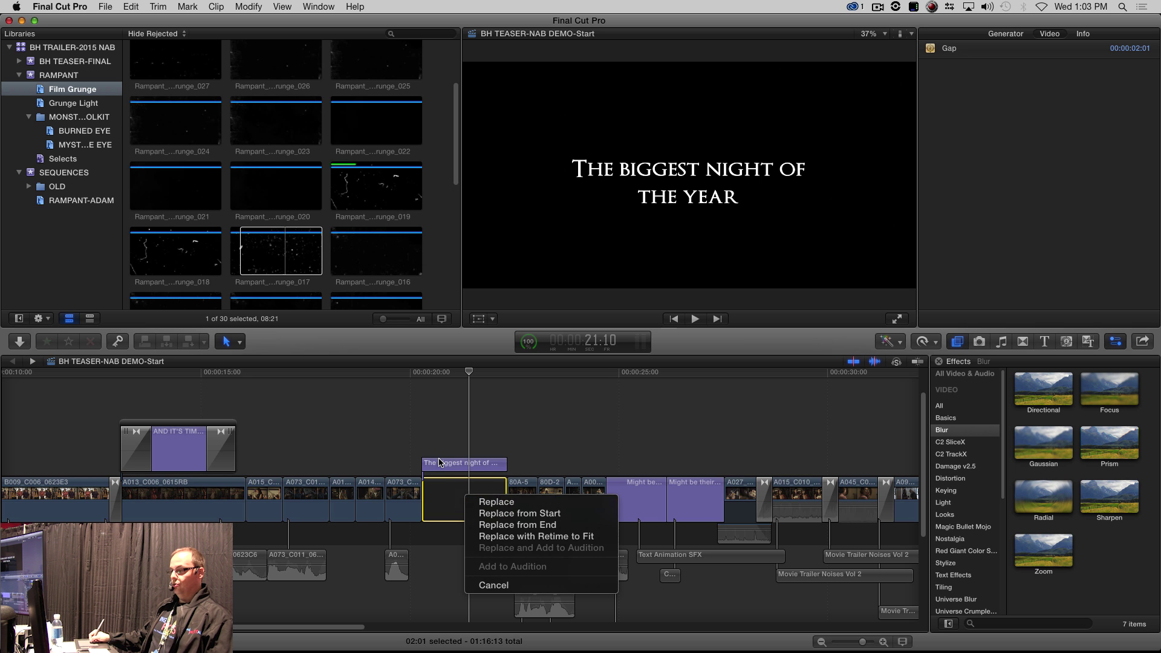
{"action": "left_click", "coordinate": [507, 519]}
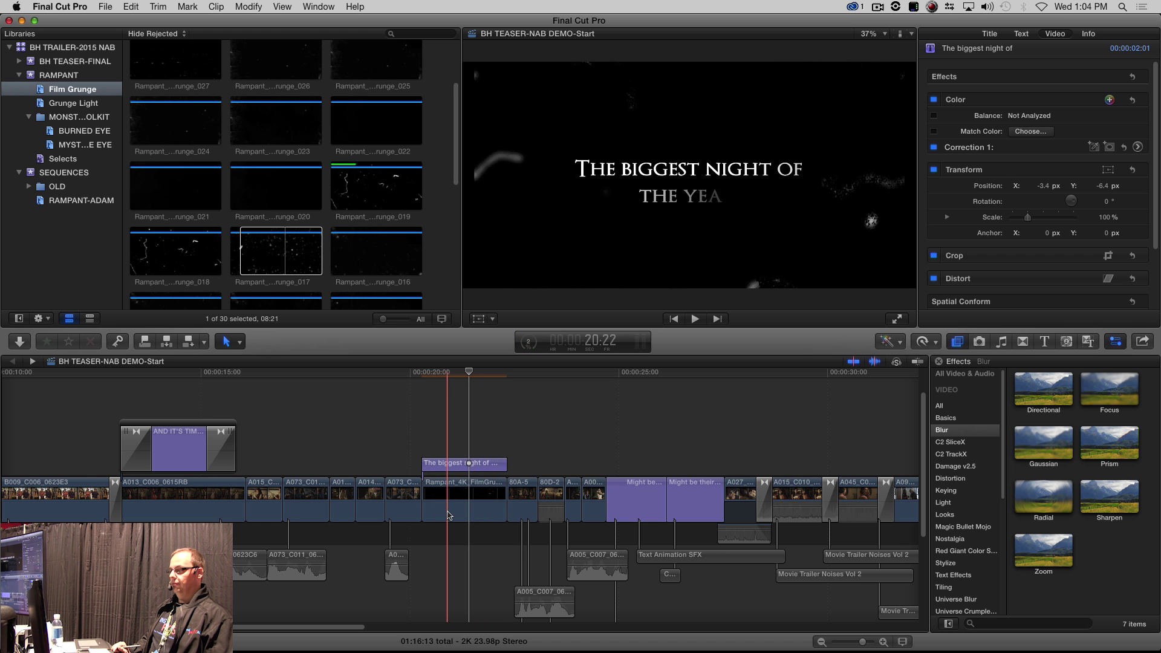
{"action": "left_click", "coordinate": [449, 514]}
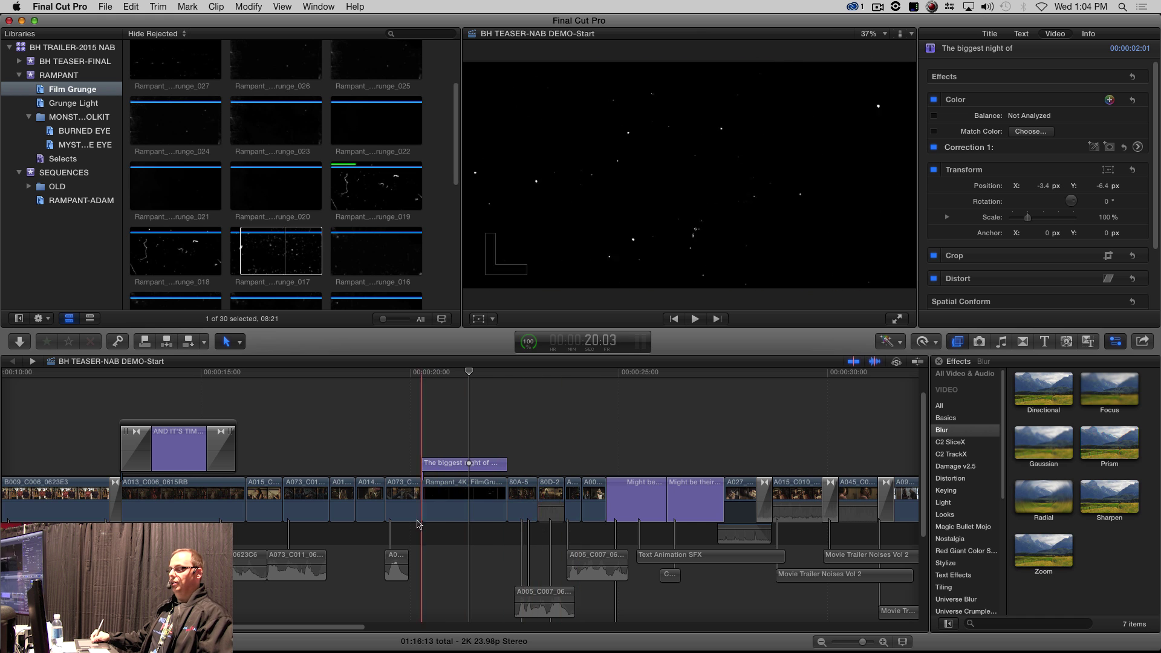
Play the title section with its grunge overlay and check the clip's 57.17% opacity
{"action": "key", "text": "space"}
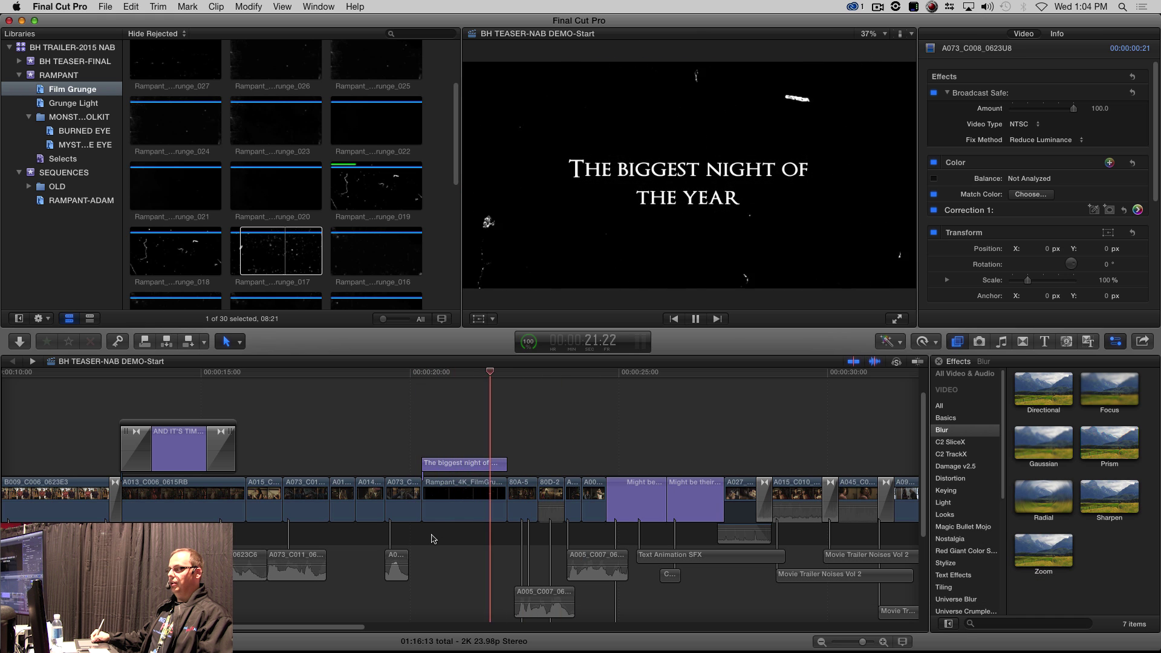
{"action": "key", "text": "space"}
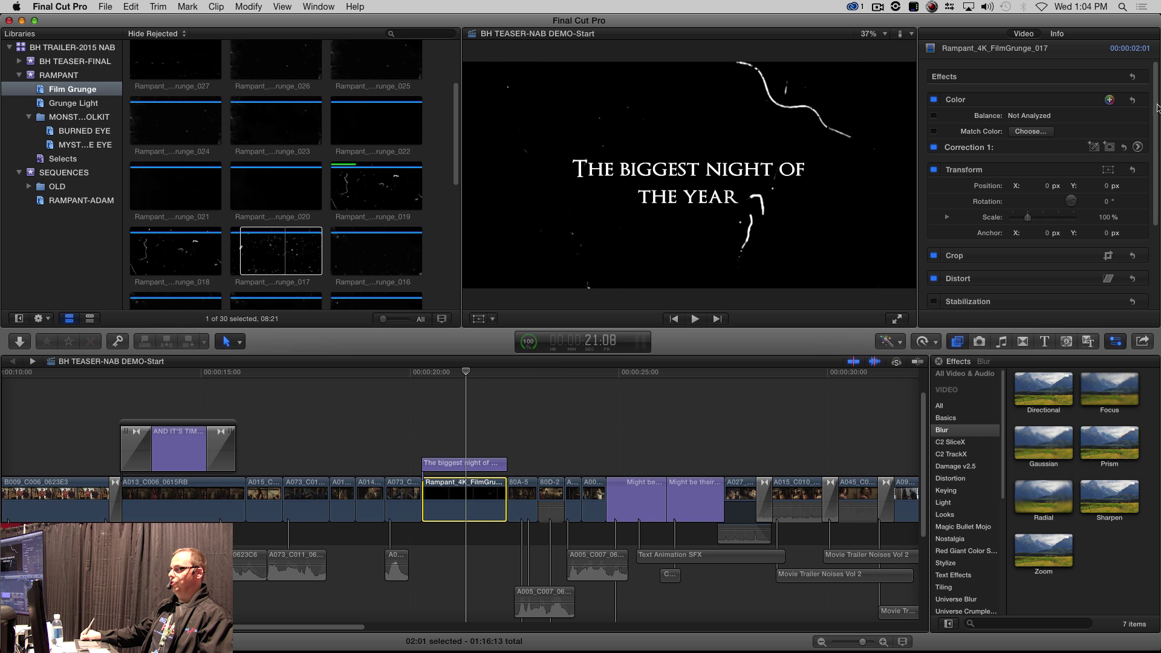
{"action": "scroll", "coordinate": [1155, 181], "scroll_direction": "down", "scroll_amount": 5}
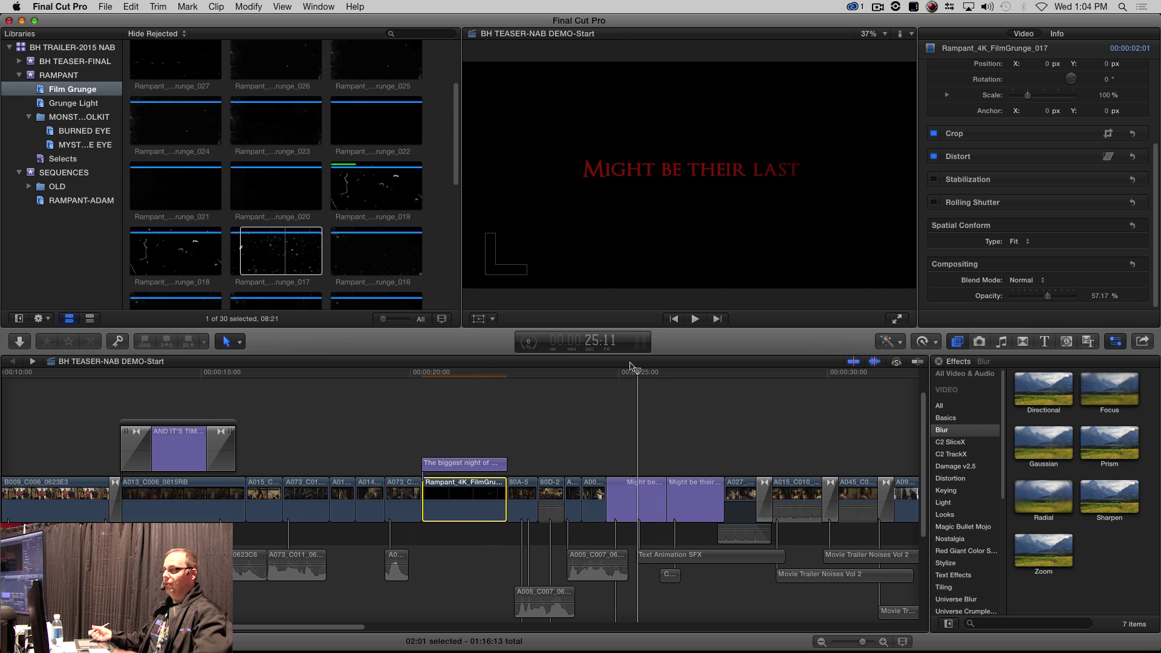
{"action": "key", "text": "super+equal"}
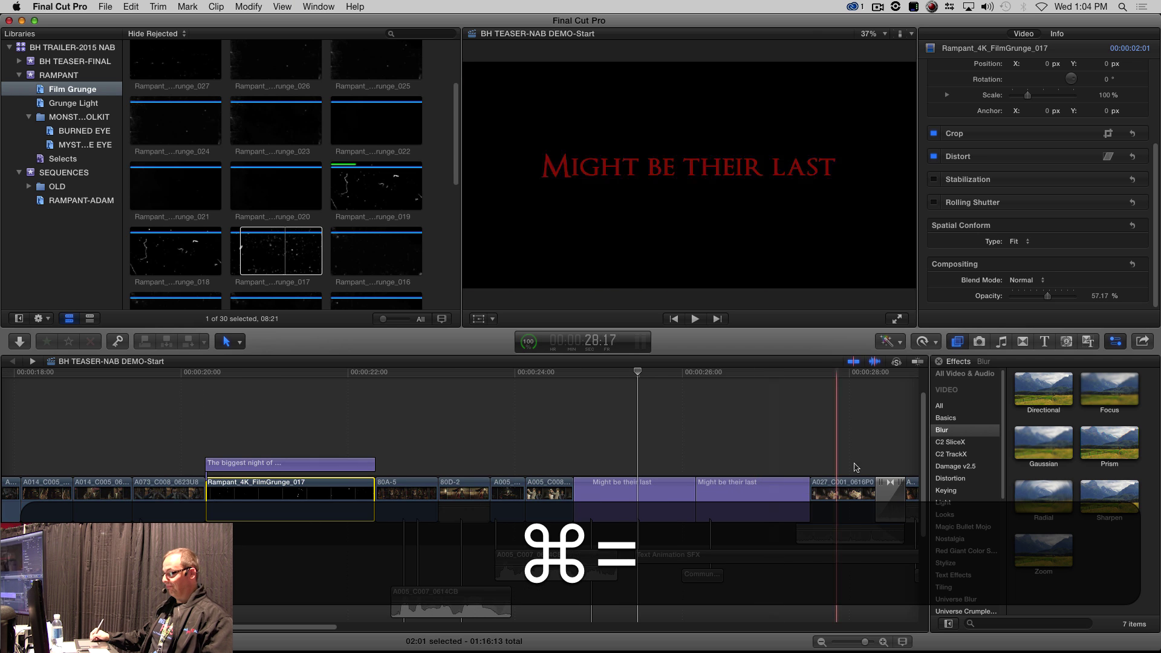
Lift both 'Might be their last' titles out of the storyline and blade the gap beneath them
{"action": "left_click", "coordinate": [659, 496]}
{"action": "left_click", "coordinate": [741, 499], "text": "super"}
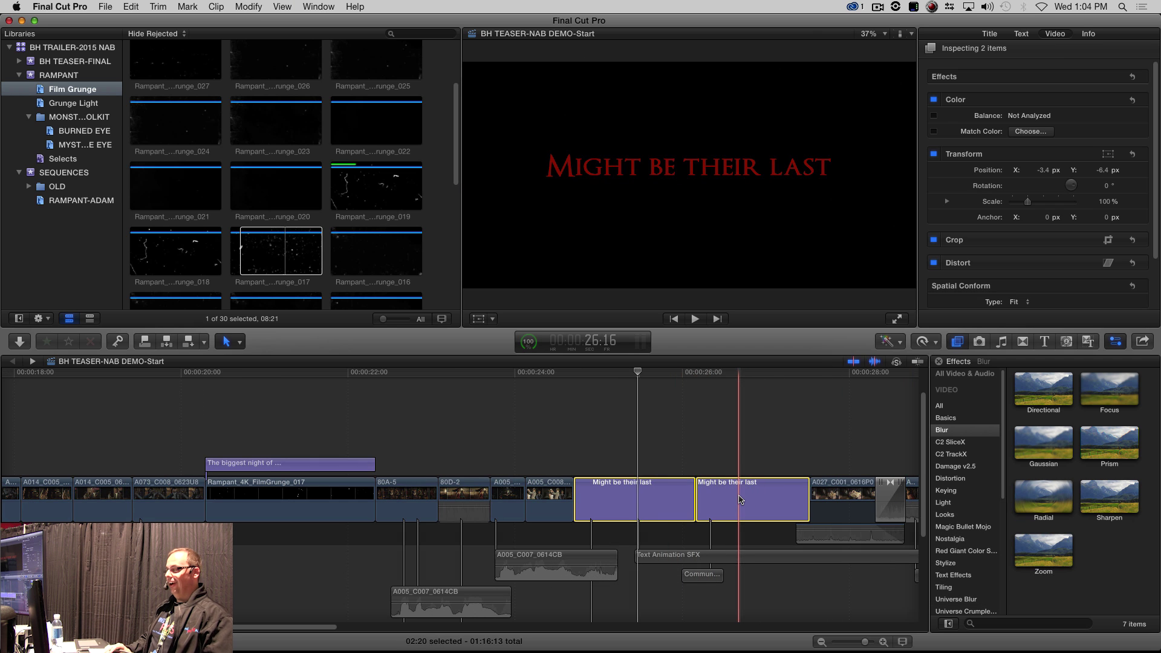
{"action": "key", "text": "alt+super+Up"}
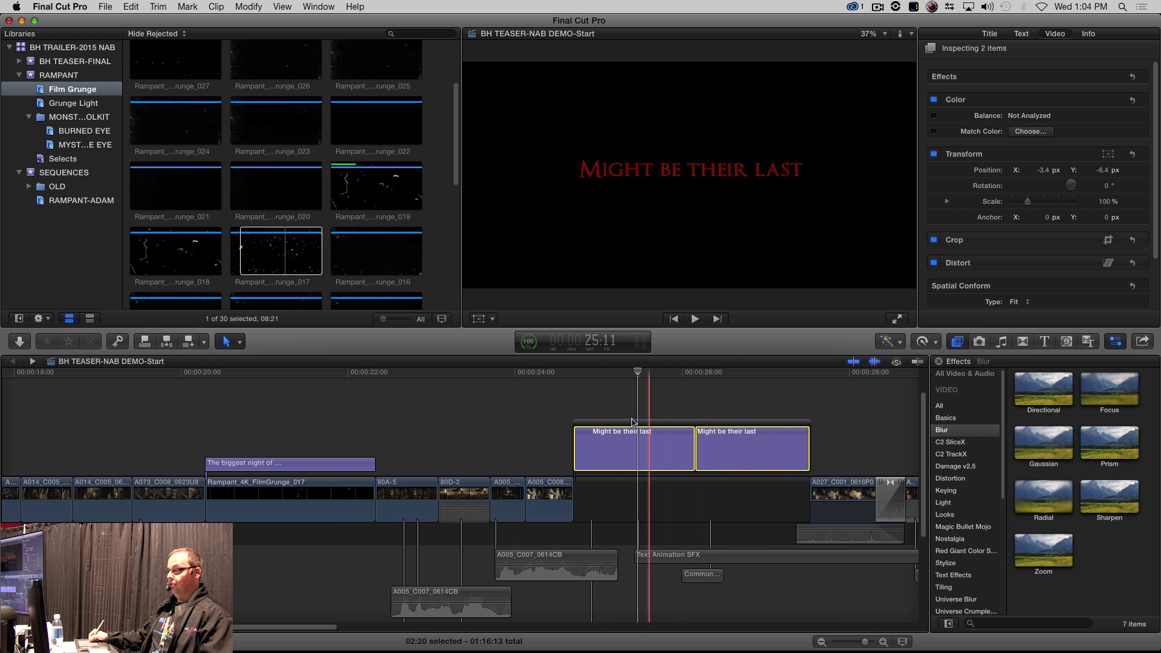
{"action": "key", "text": "b"}
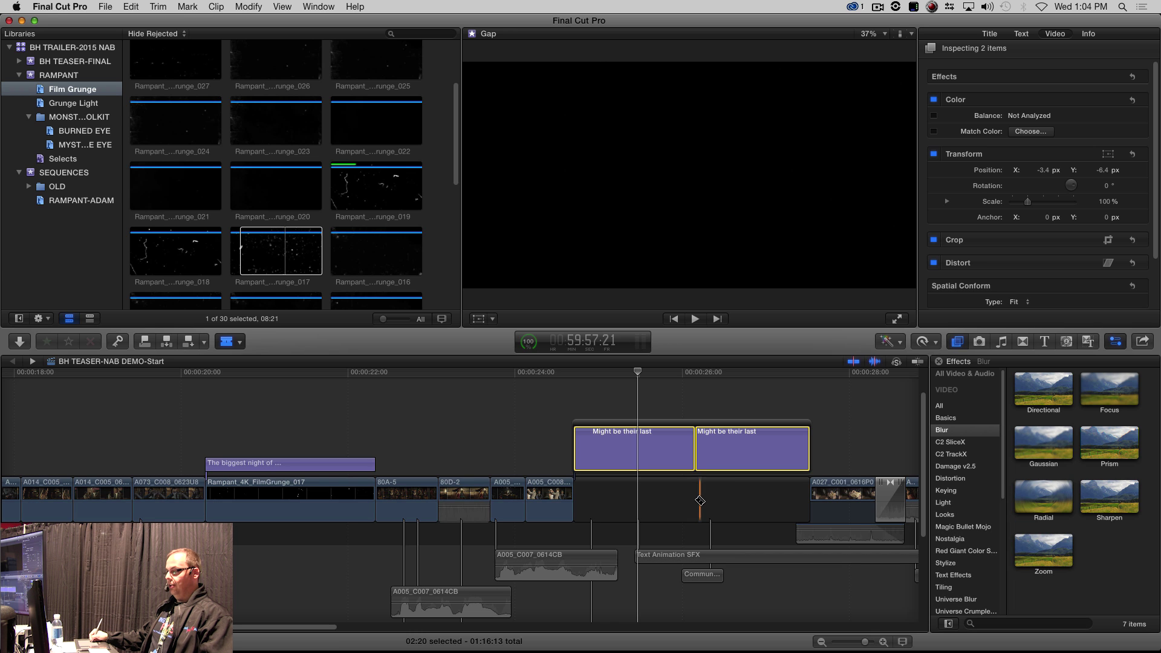
{"action": "left_click", "coordinate": [695, 499]}
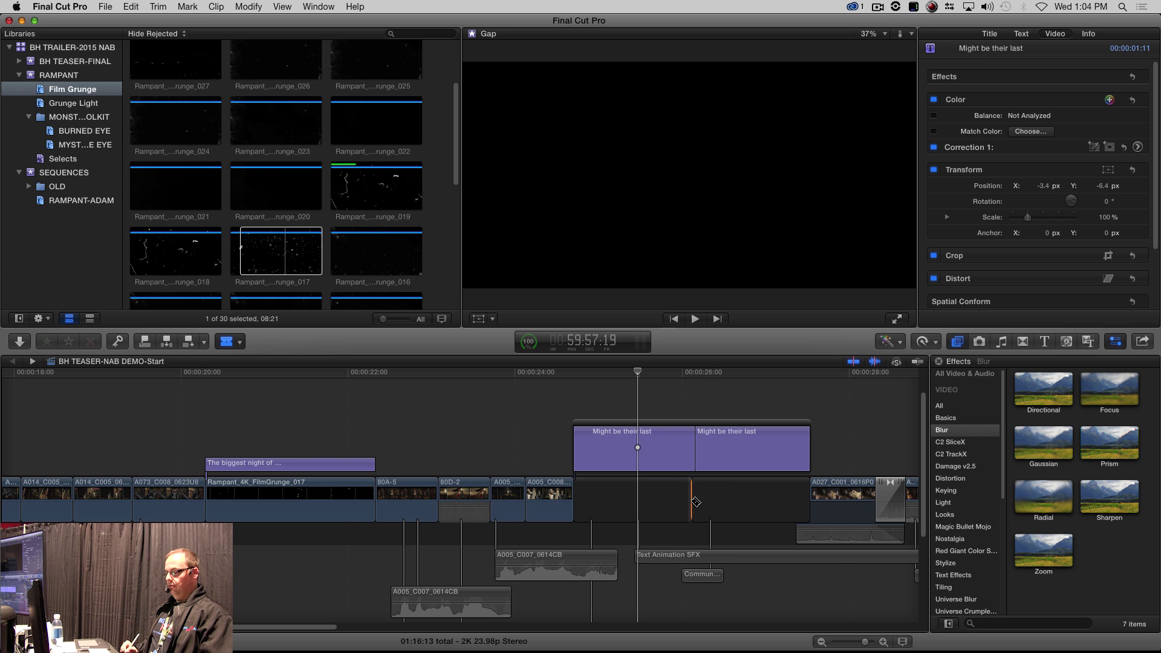
{"action": "key", "text": "a"}
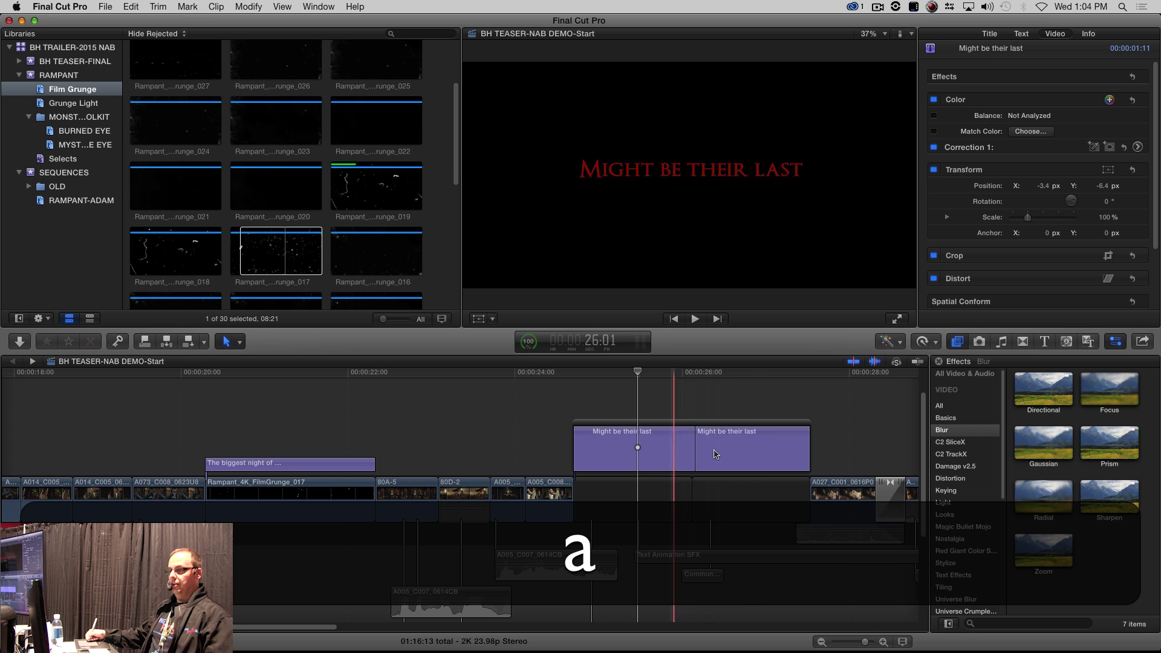
Open the Grunge Light event and preview Light_008, Light_009, Light_006 and Light_005
{"action": "left_click", "coordinate": [68, 106]}
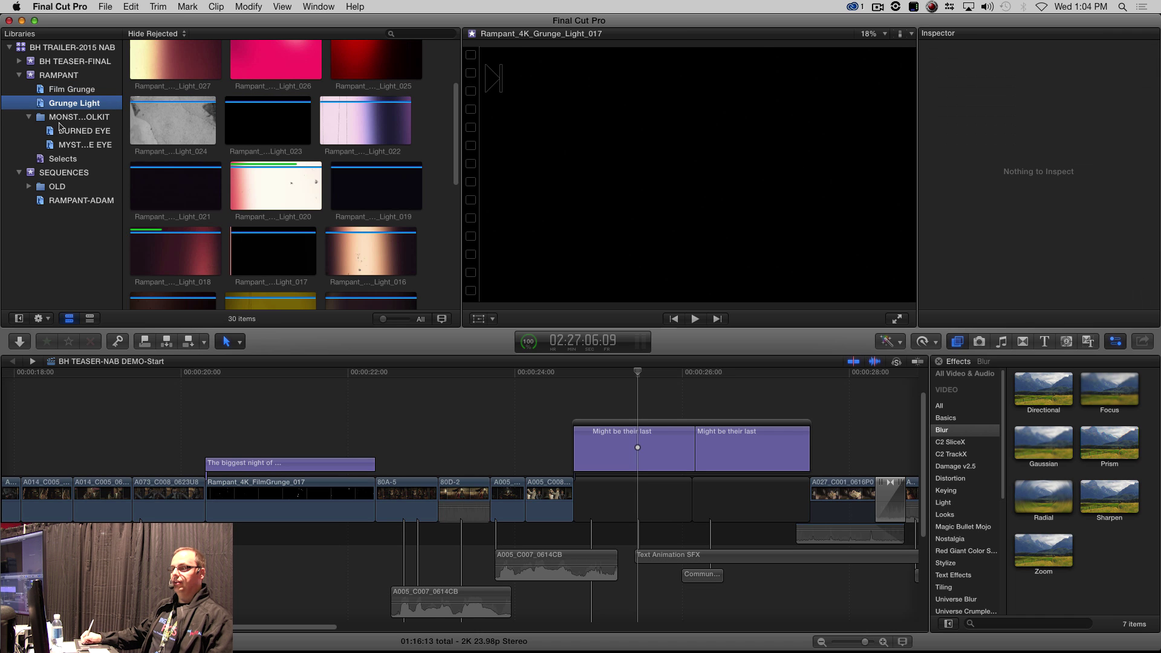
{"action": "scroll", "coordinate": [458, 107], "scroll_direction": "down", "scroll_amount": 10}
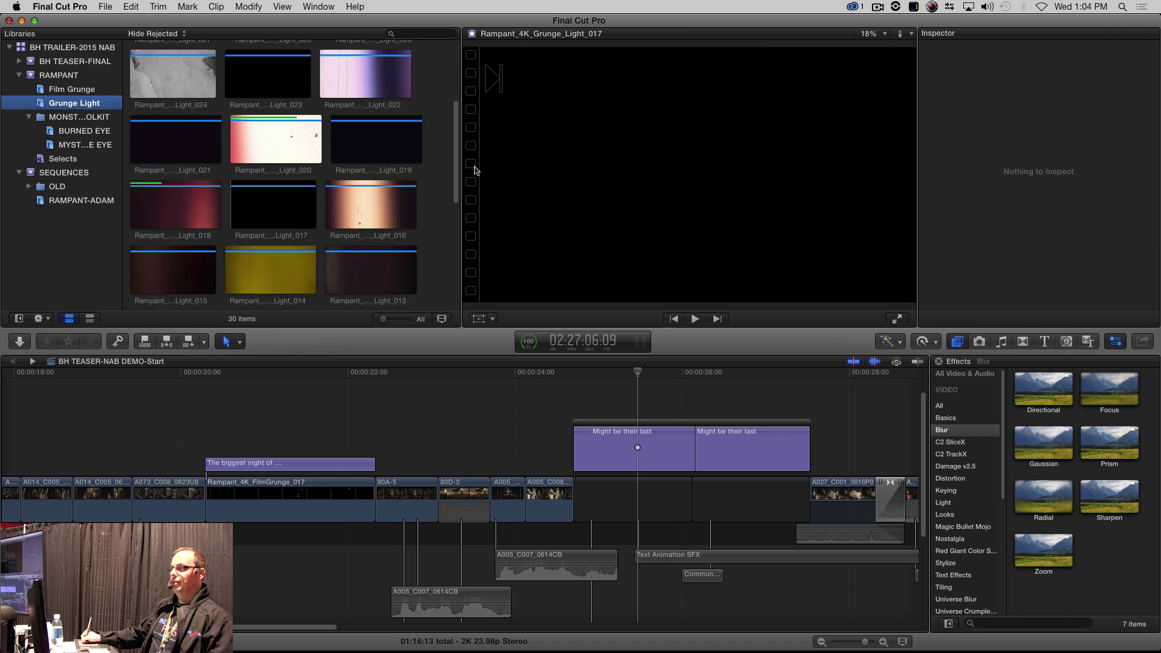
{"action": "left_click", "coordinate": [276, 150]}
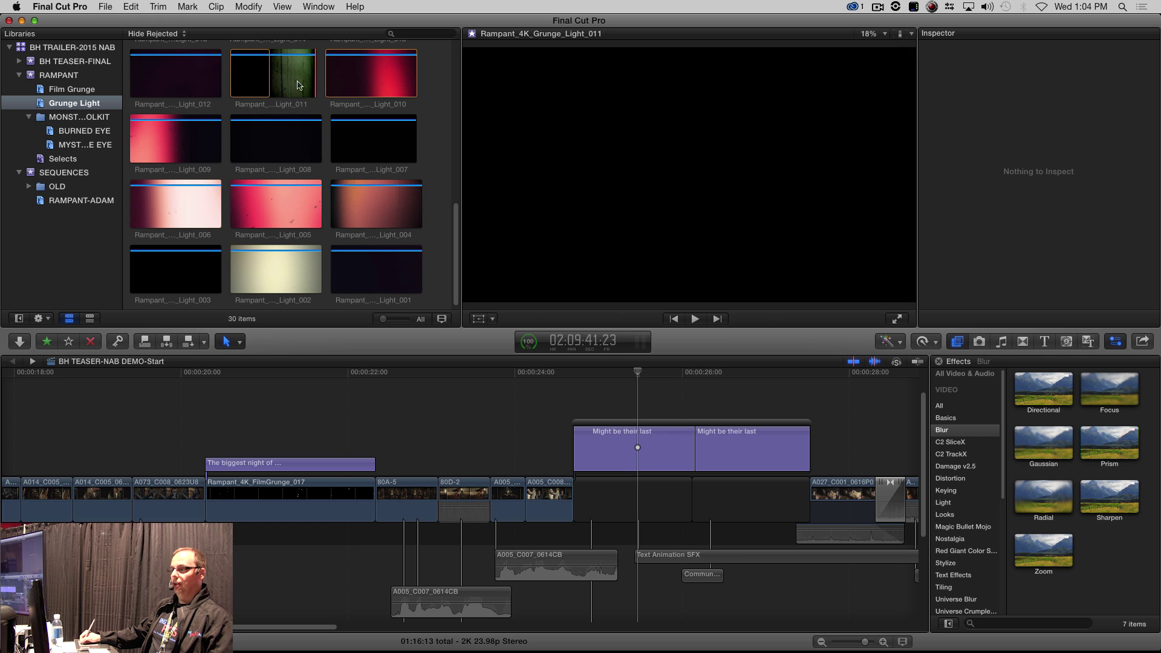
{"action": "left_click", "coordinate": [194, 82]}
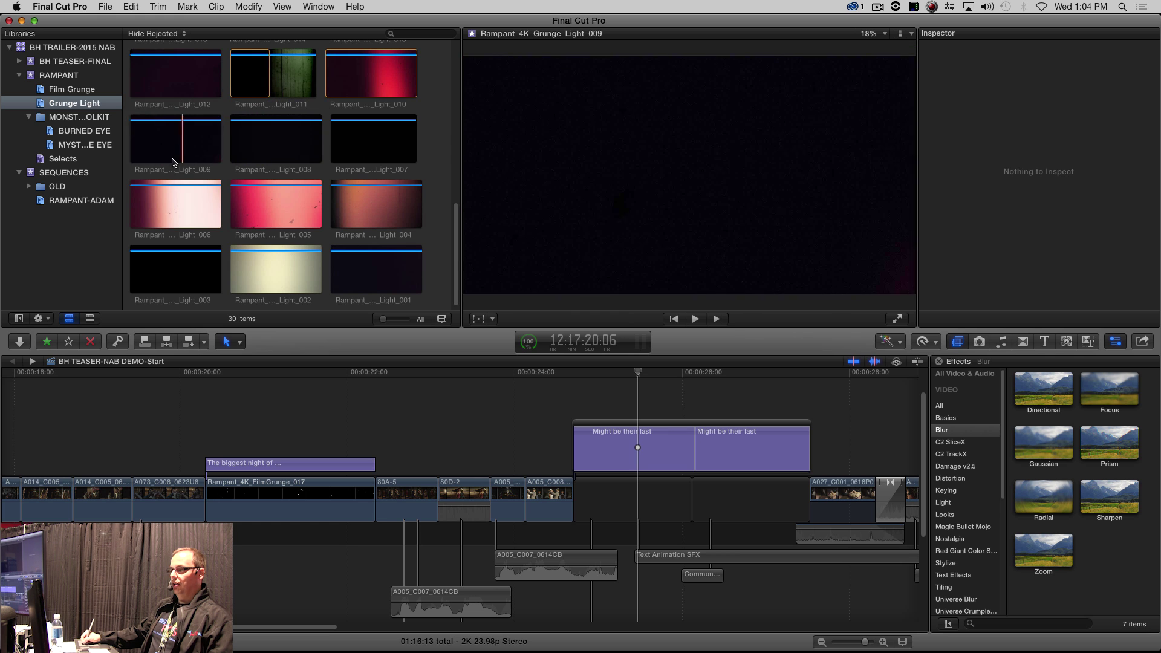
{"action": "left_click", "coordinate": [171, 209]}
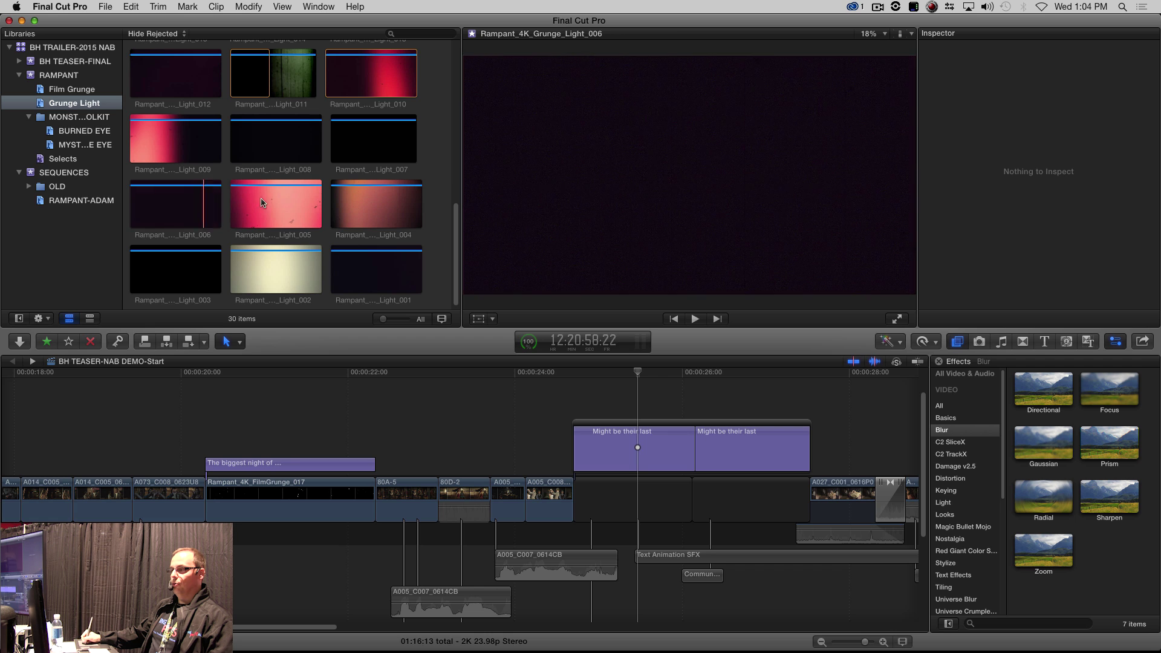
{"action": "left_click", "coordinate": [295, 203]}
{"action": "scroll", "coordinate": [369, 169], "scroll_direction": "up", "scroll_amount": 3}
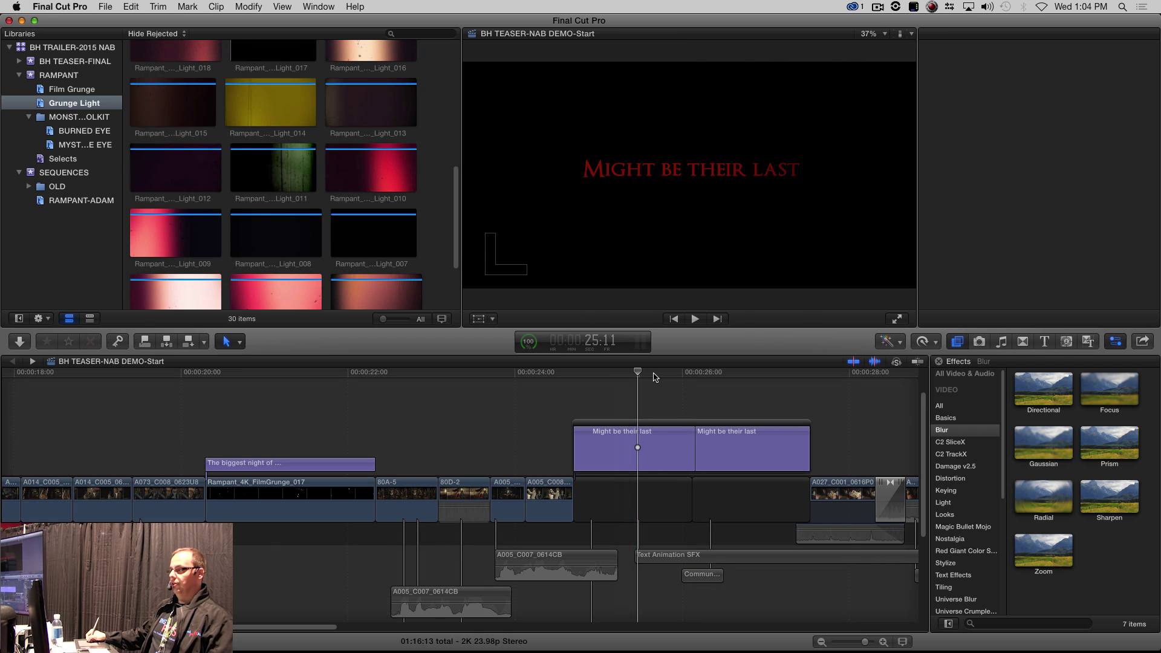
Mark a 01:18 range of Rampant_4K_Grunge_Light_011 and drag it onto the gap under the title
{"action": "left_click", "coordinate": [293, 175]}
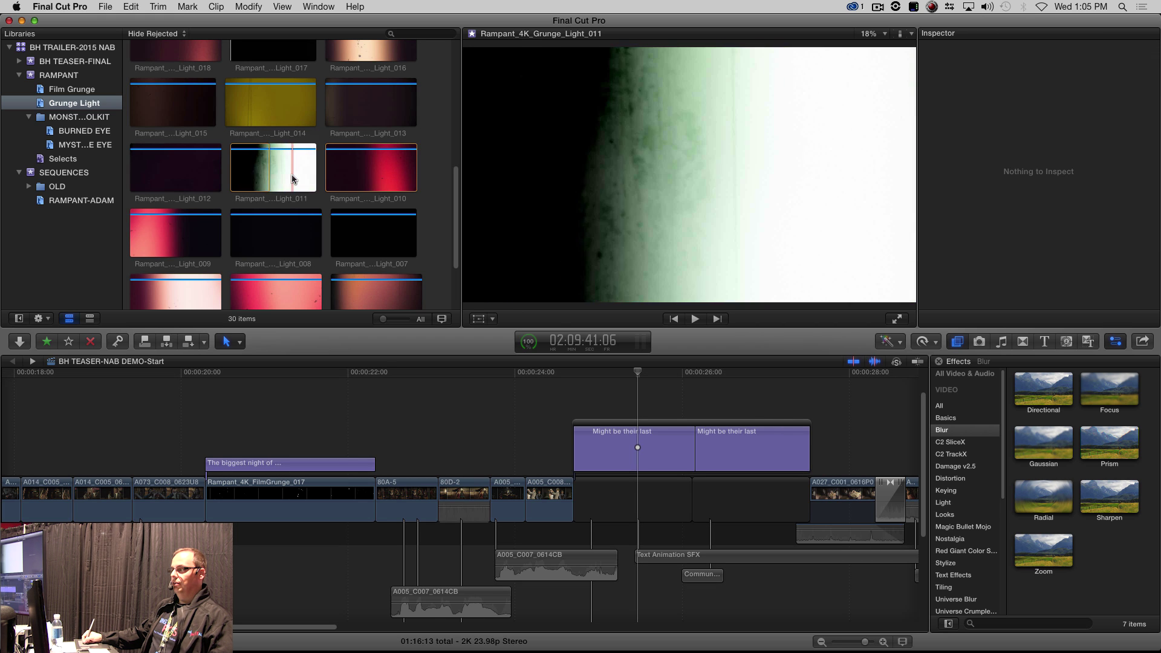
{"action": "left_click", "coordinate": [242, 168]}
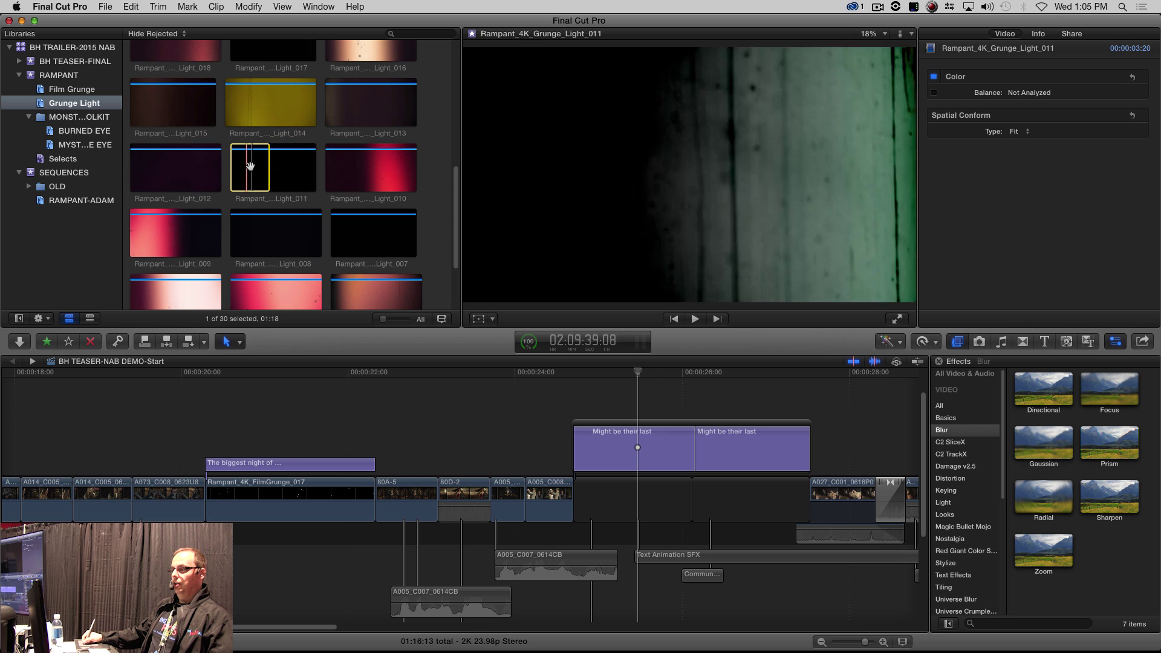
{"action": "left_click_drag", "start_coordinate": [460, 346], "coordinate": [671, 490]}
Replace the first gap with Light_011 from its start, then drop a second copy into the remaining gap
{"action": "left_click", "coordinate": [683, 514]}
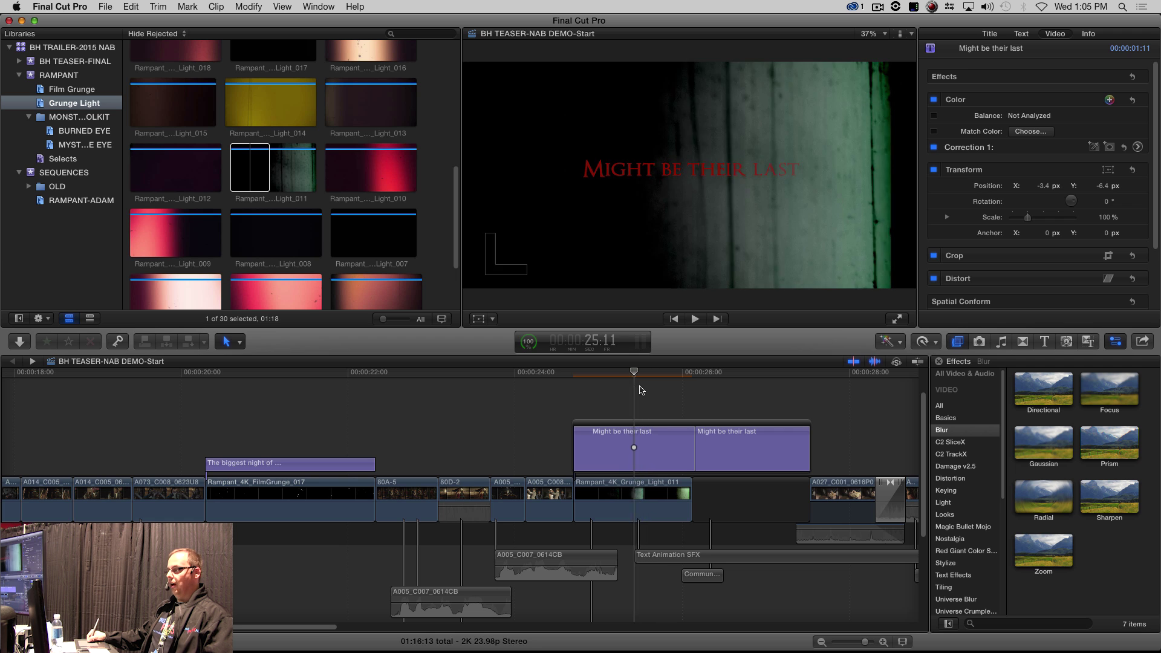
{"action": "mouse_move", "coordinate": [681, 387]}
{"action": "left_mouse_down"}
{"action": "mouse_move", "coordinate": [703, 385]}
{"action": "mouse_move", "coordinate": [668, 395]}
{"action": "left_mouse_up"}
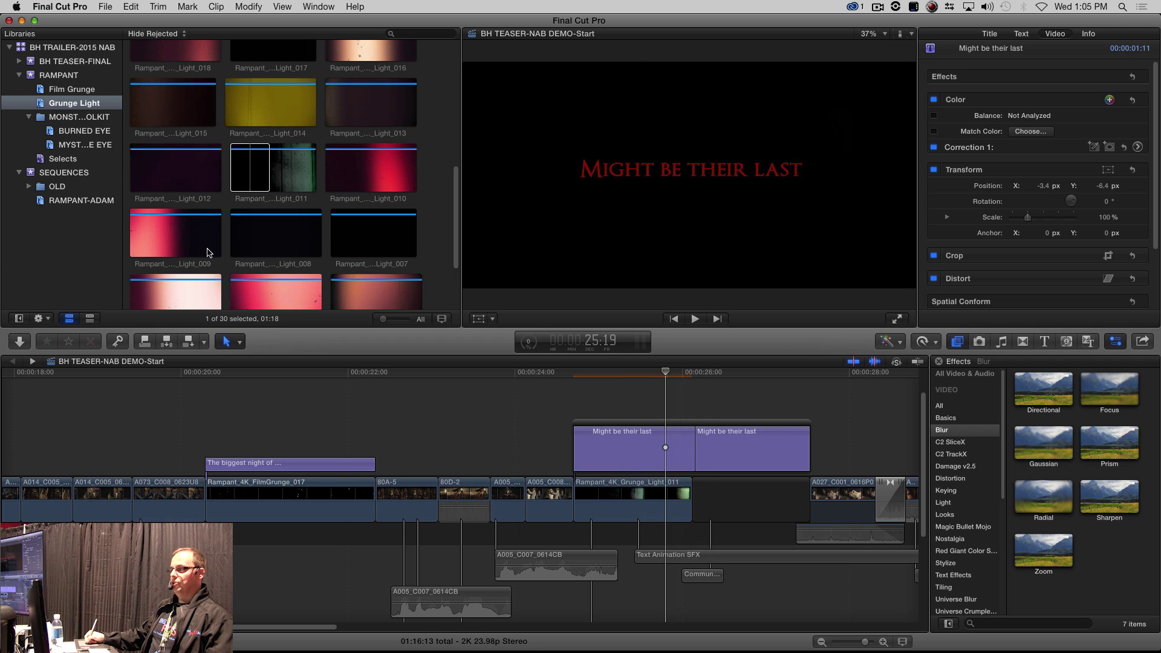
{"action": "left_click_drag", "start_coordinate": [253, 164], "coordinate": [756, 511]}
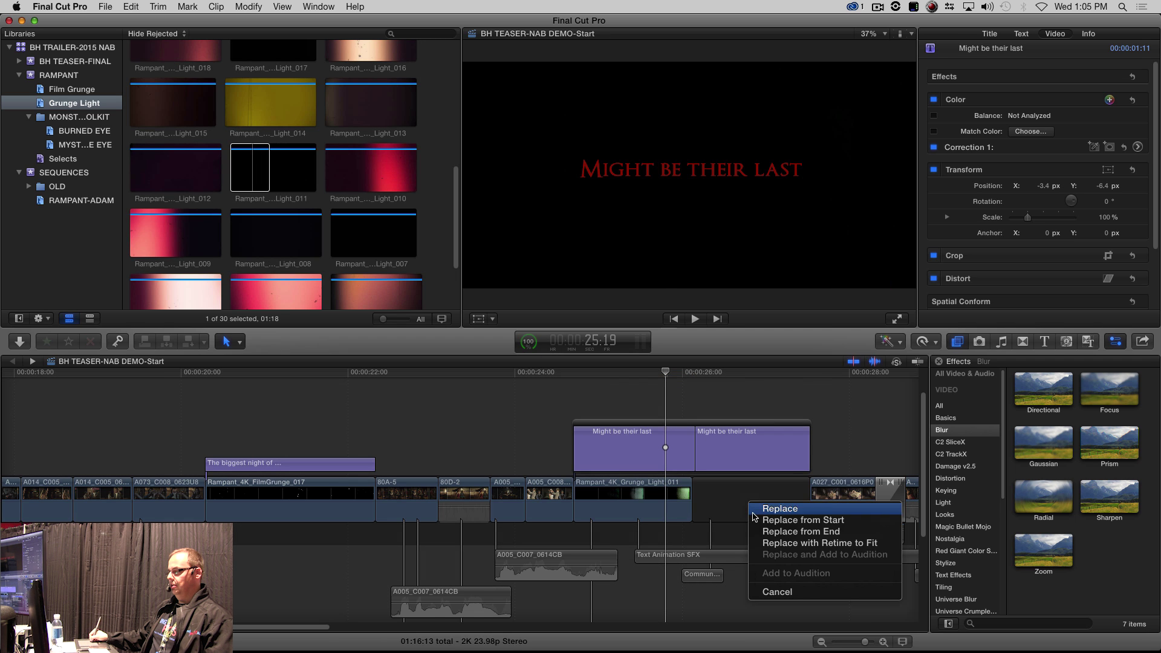
{"action": "left_click", "coordinate": [774, 524]}
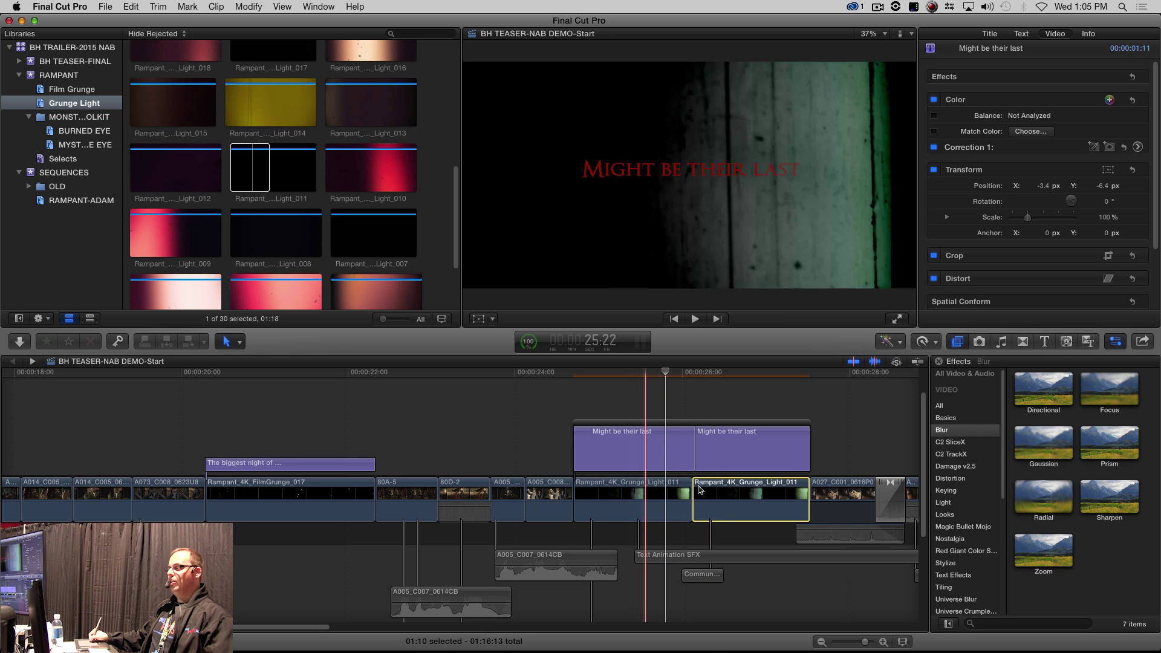
Delete the extra Light_011 copy and trim the first to 02:20, spanning both title pieces
{"action": "left_click", "coordinate": [719, 493]}
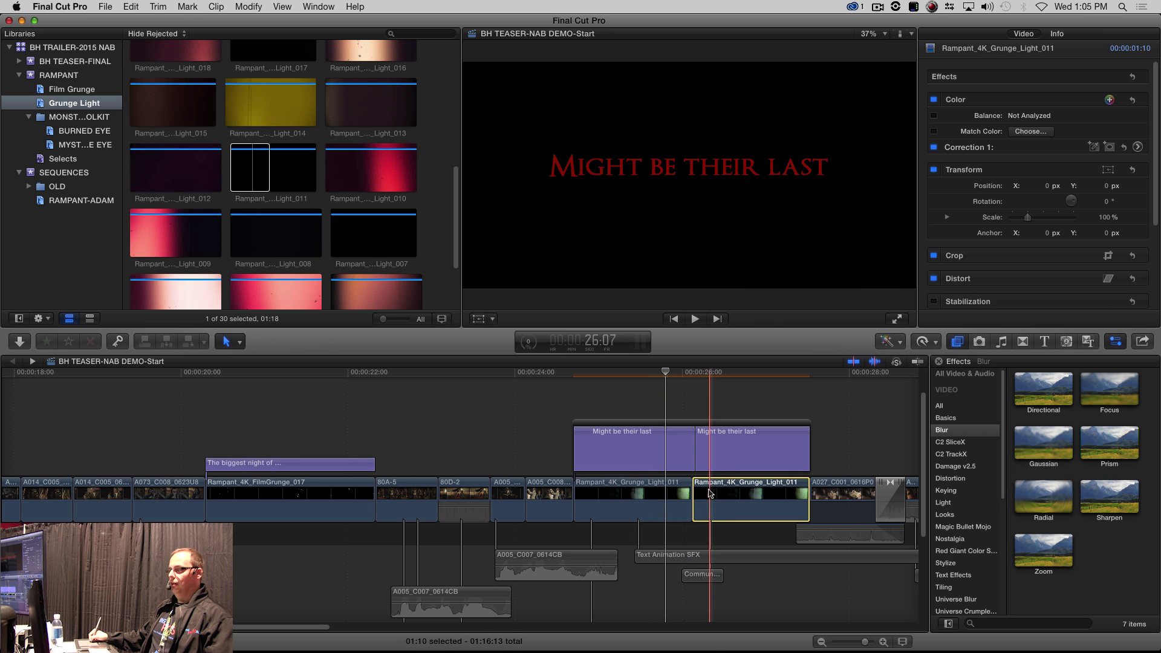
{"action": "key", "text": "shift+BackSpace"}
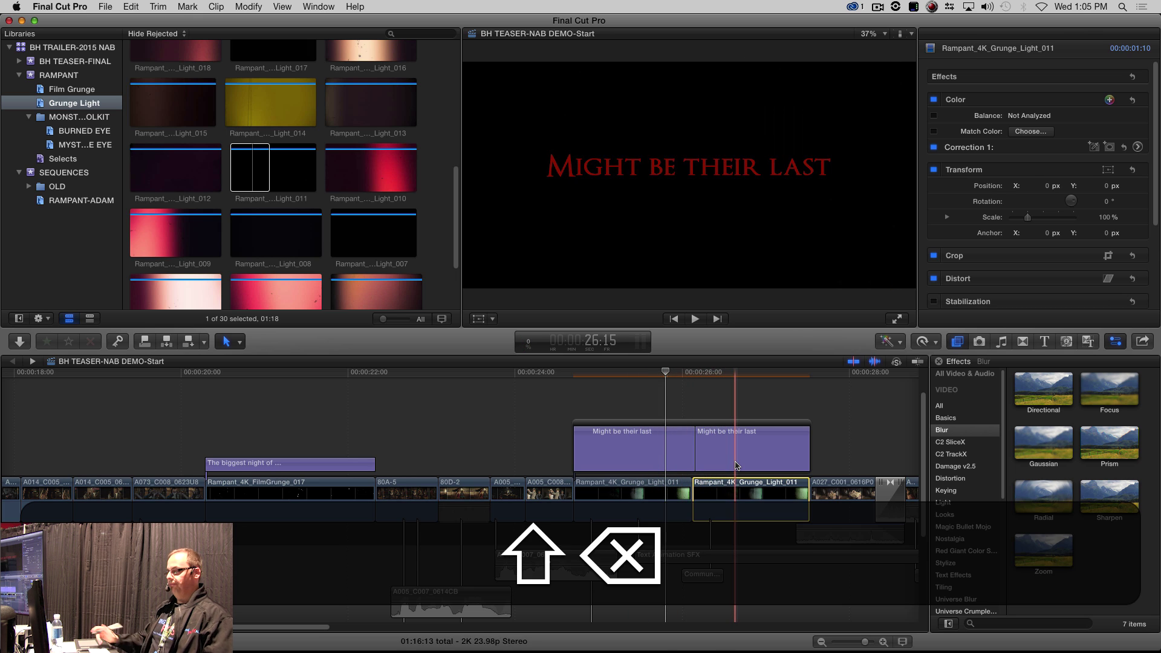
{"action": "key", "text": "shift+t"}
{"action": "key", "text": "t"}
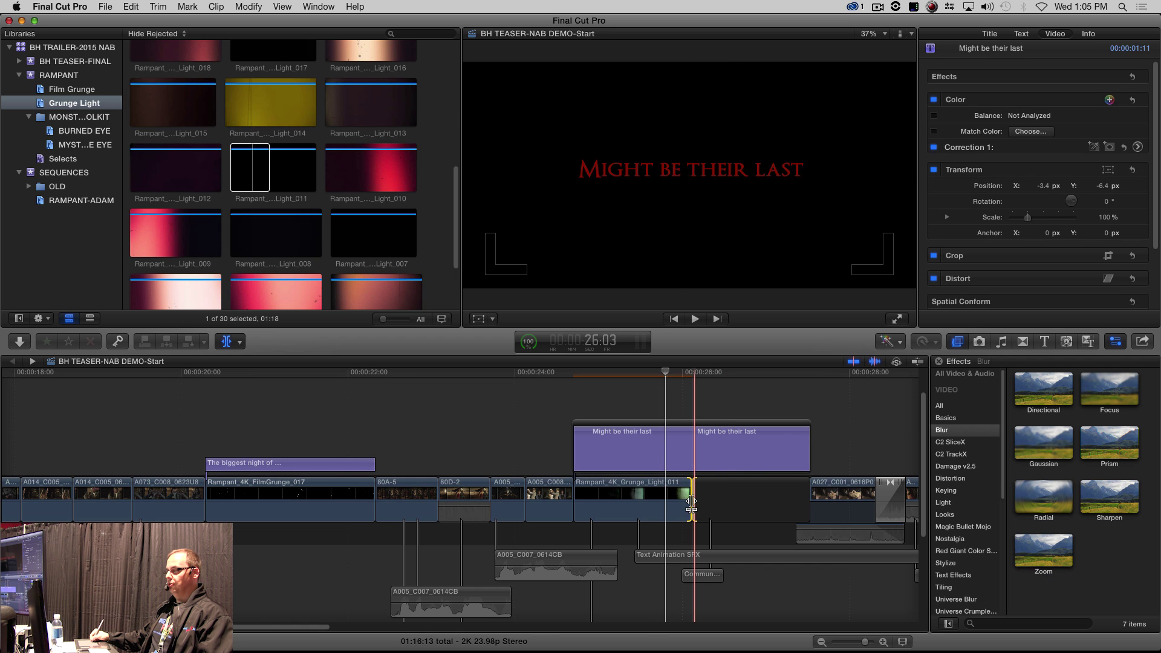
{"action": "left_click_drag", "start_coordinate": [691, 499], "coordinate": [865, 507]}
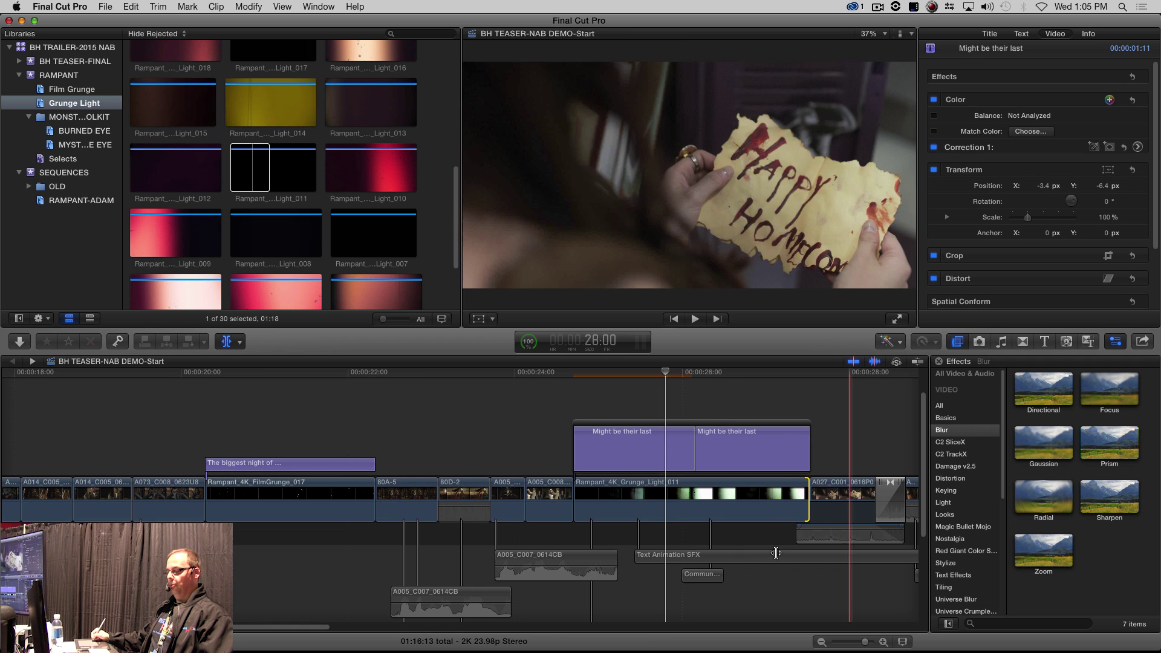
{"action": "key", "text": "a"}
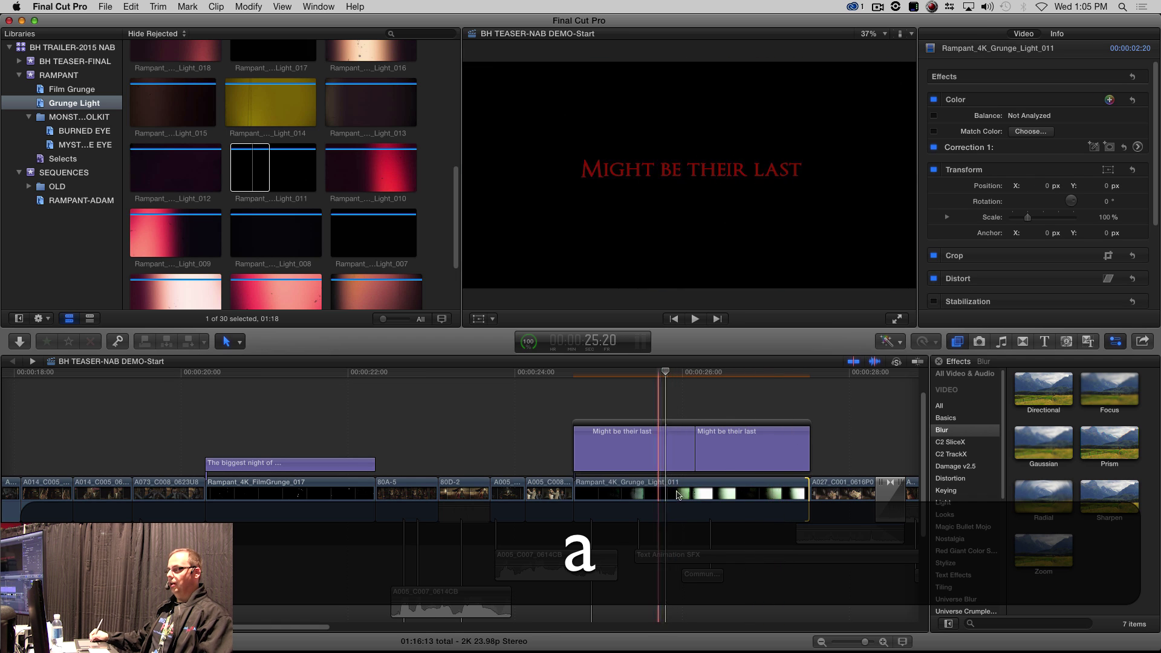
Begin a compound clip from Light_011, then undo and cancel it
{"action": "right_click", "coordinate": [702, 479]}
{"action": "left_click", "coordinate": [748, 486]}
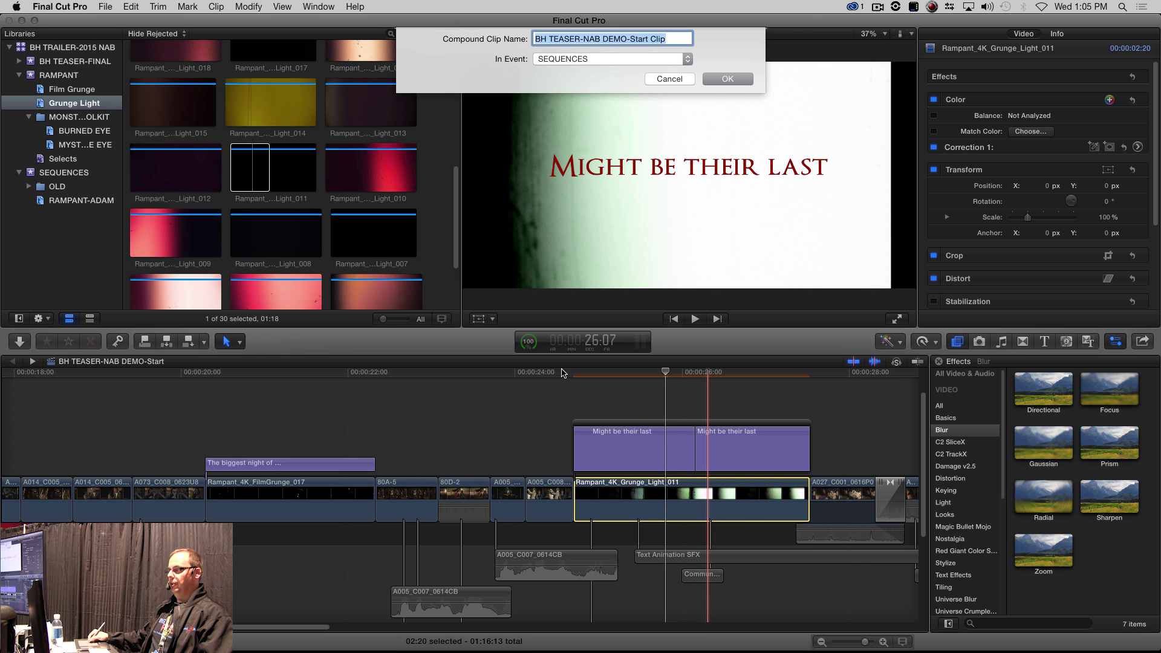
{"action": "key", "text": "super+z"}
{"action": "left_click", "coordinate": [670, 78]}
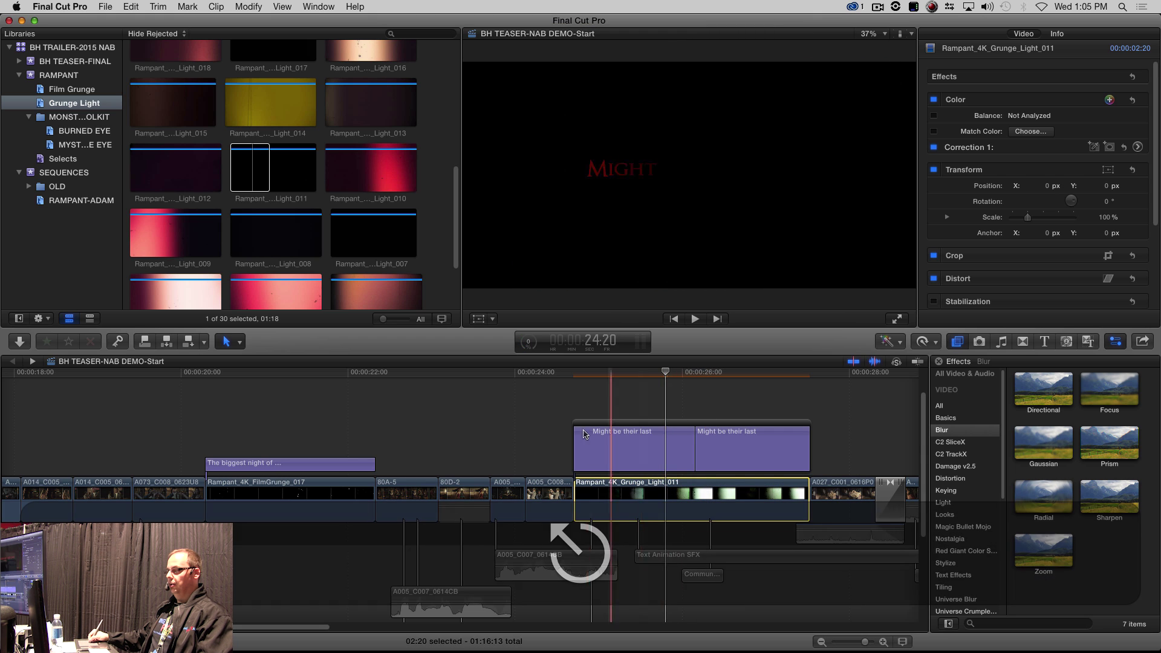
Play back the title section and park the playhead just before the title
{"action": "left_click", "coordinate": [564, 372]}
{"action": "key", "text": "space"}
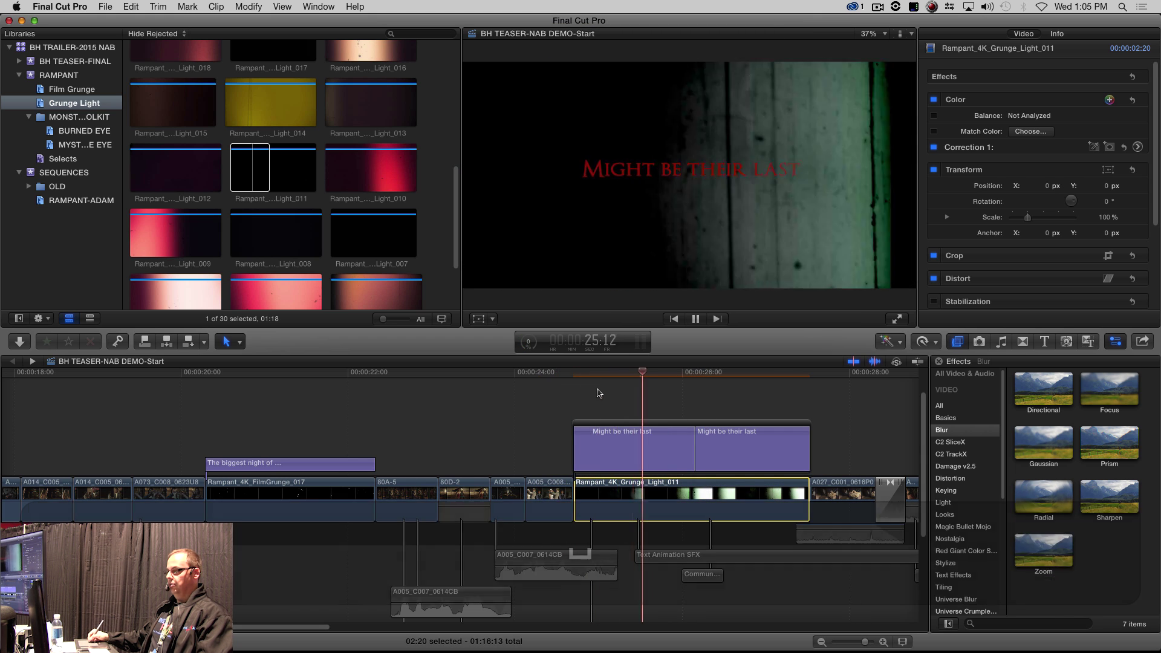
{"action": "key", "text": "space"}
{"action": "left_click", "coordinate": [682, 372]}
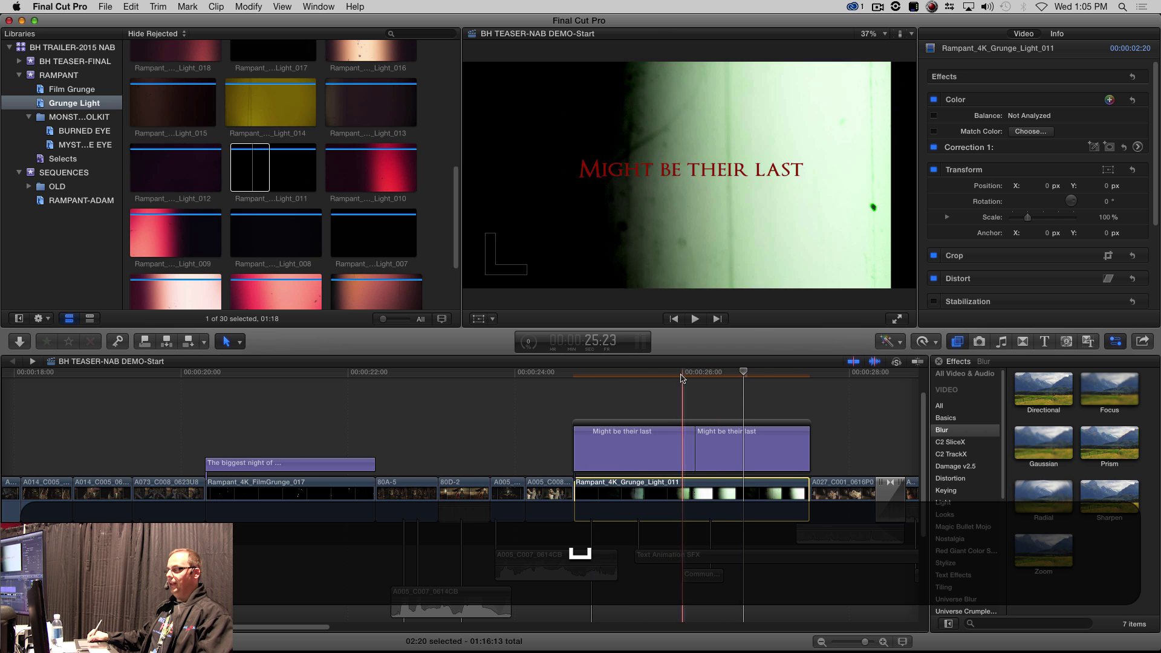
{"action": "key", "text": "Left"}
{"action": "key", "text": "Left"}
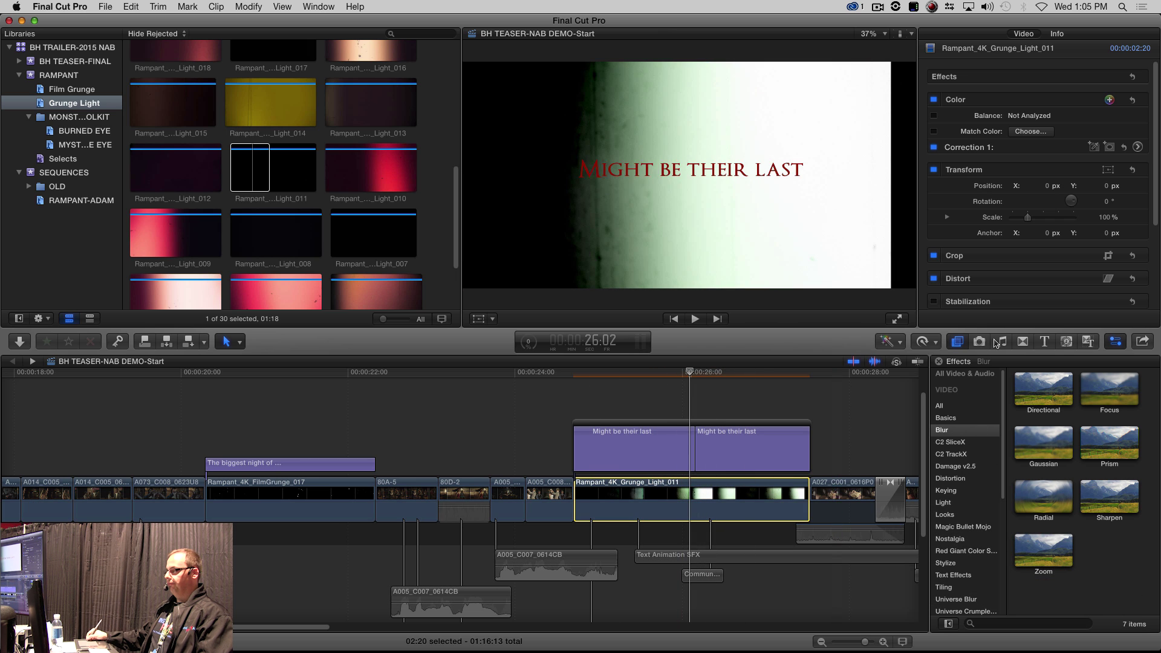
Add a Static transition between the two title pieces and set it to Style B
{"action": "key", "text": "ctrl+super+5"}
{"action": "left_click", "coordinate": [954, 421]}
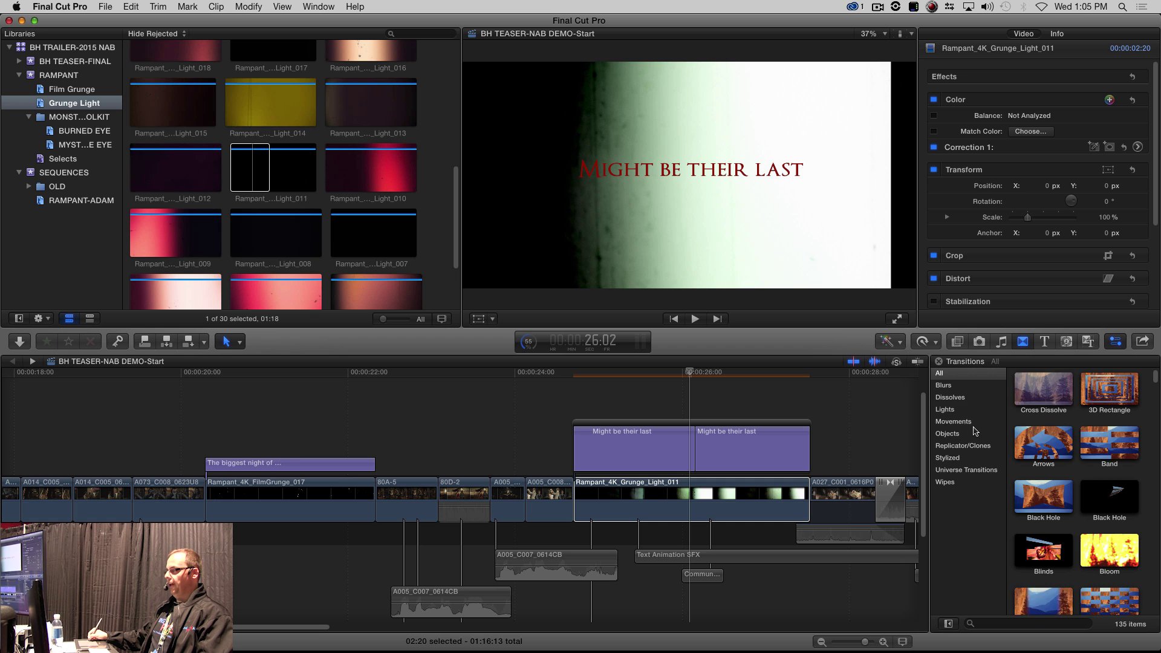
{"action": "left_click", "coordinate": [946, 482]}
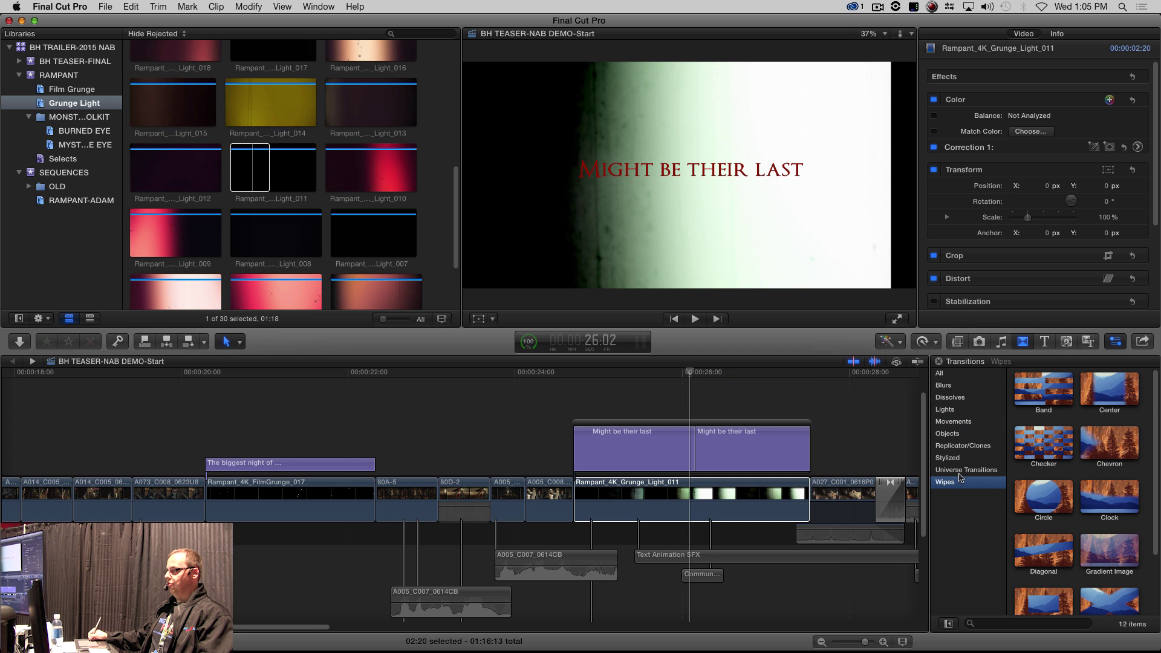
{"action": "left_click", "coordinate": [970, 422]}
{"action": "left_click", "coordinate": [959, 411]}
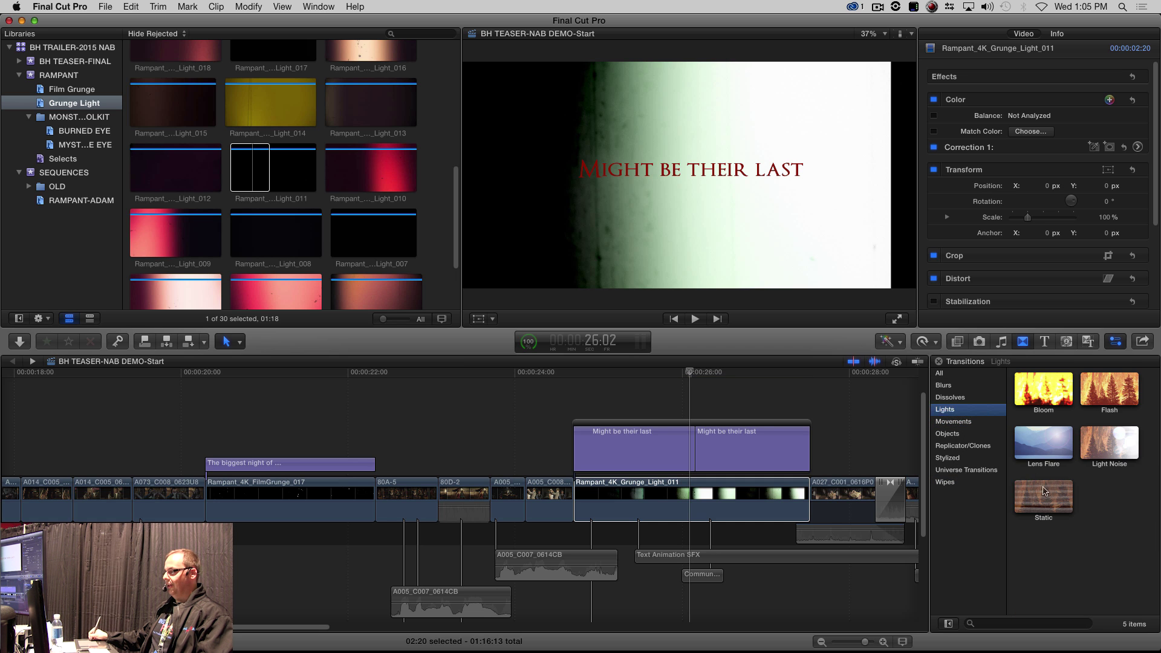
{"action": "left_click_drag", "start_coordinate": [1016, 500], "coordinate": [698, 450]}
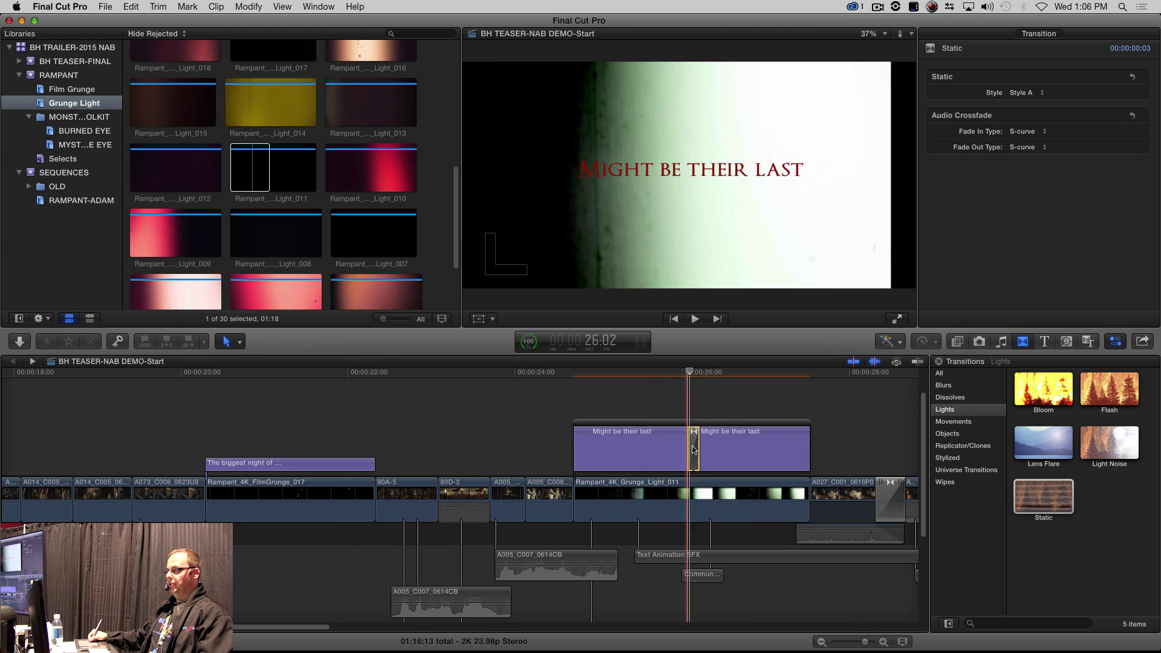
{"action": "left_click", "coordinate": [696, 449]}
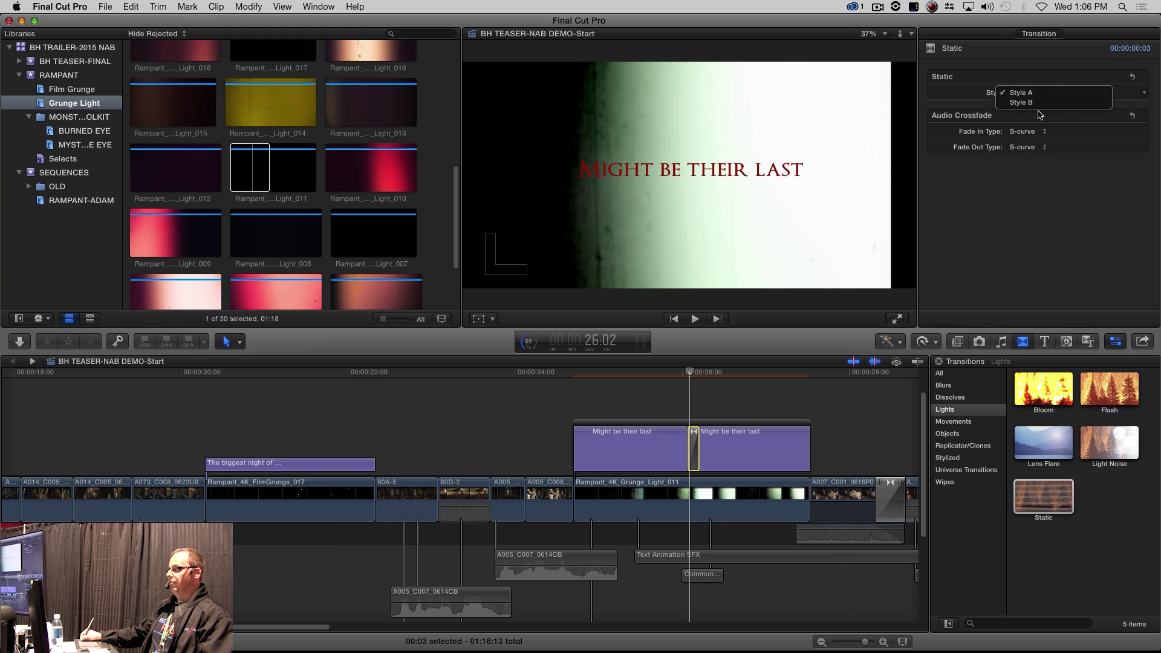
{"action": "left_click", "coordinate": [1028, 102]}
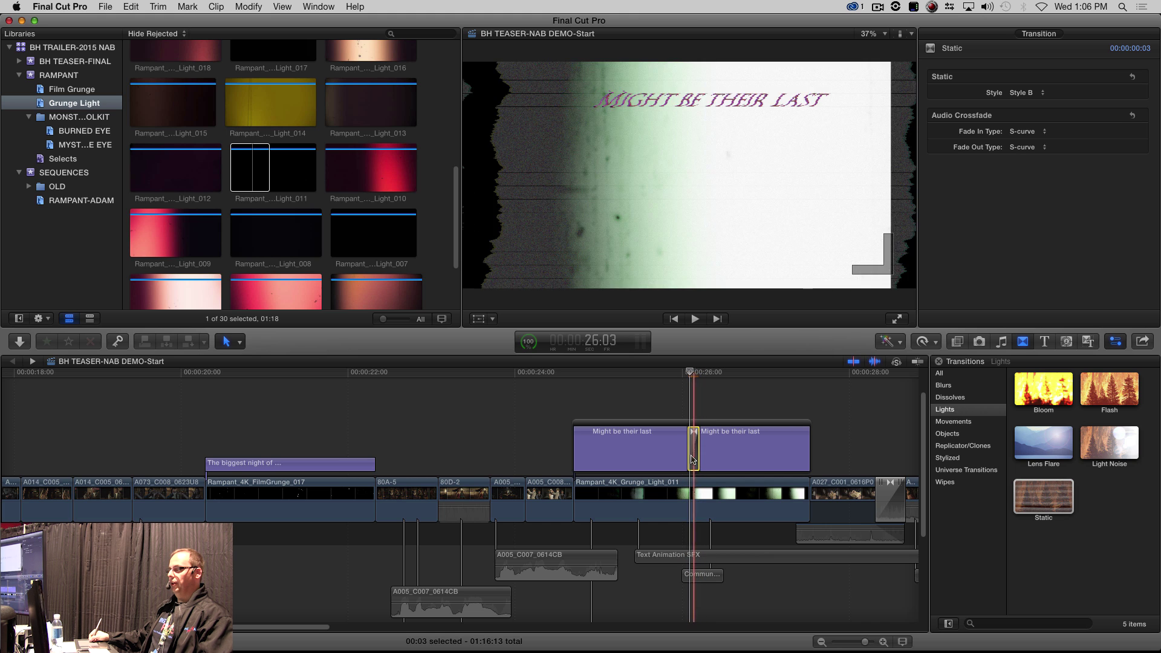
Play the 'Might be their last' section with its Static transition twice
{"action": "key", "text": "space"}
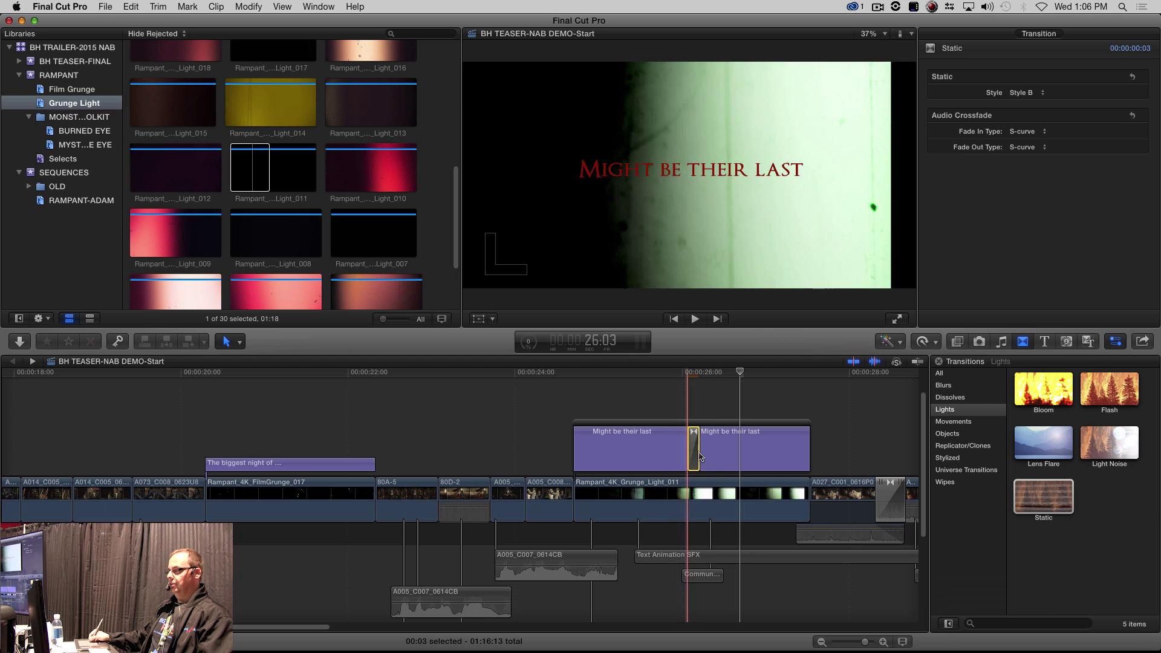
{"action": "key", "text": "space"}
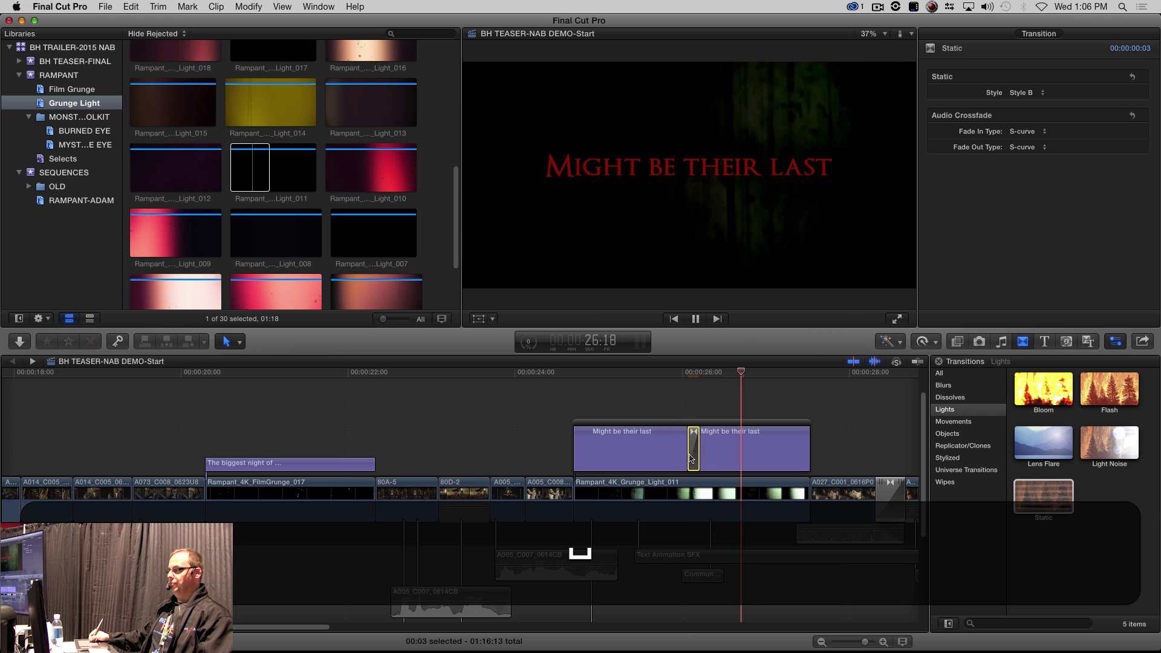
{"action": "key", "text": "space"}
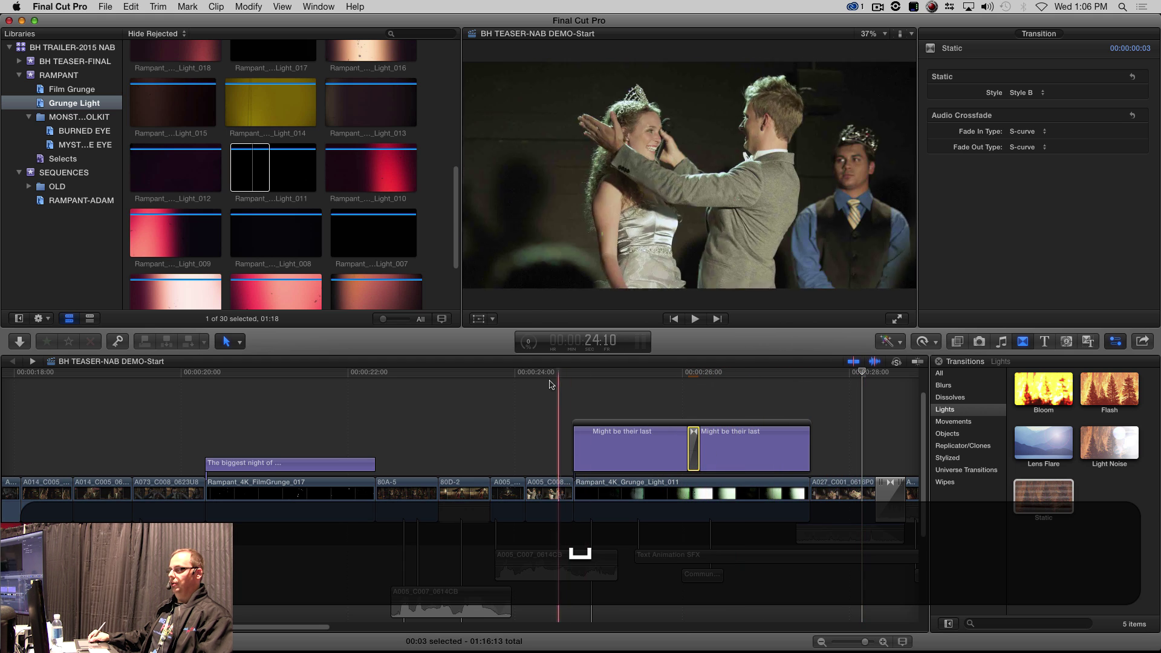
{"action": "left_click", "coordinate": [561, 372]}
{"action": "key", "text": "space"}
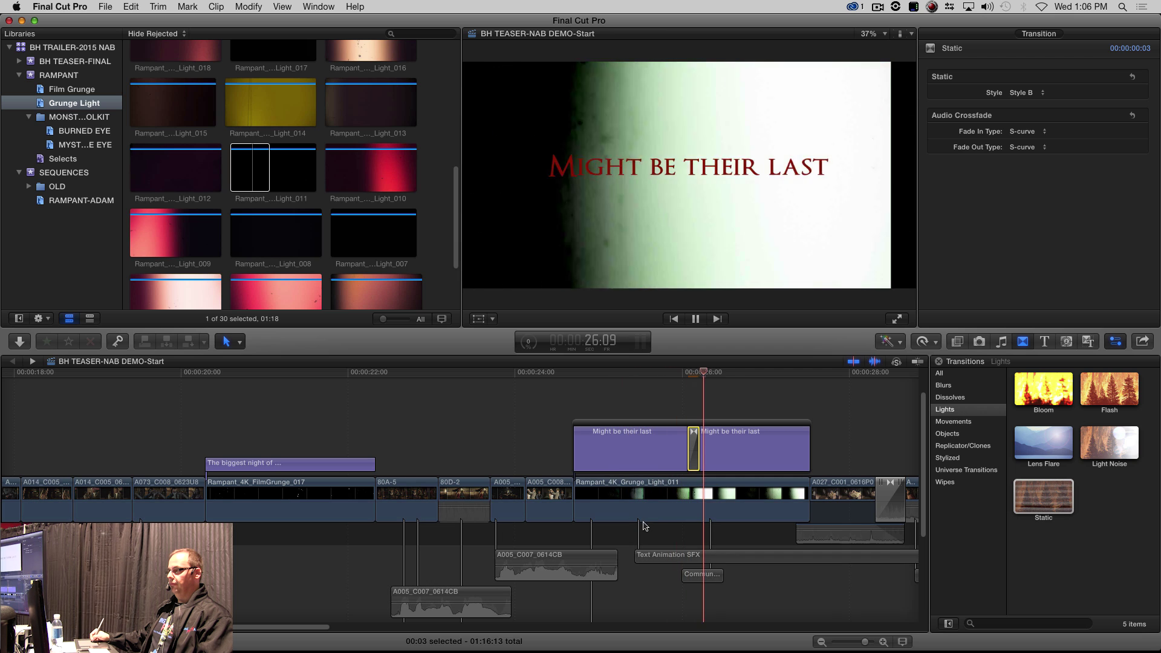
{"action": "key", "text": "space"}
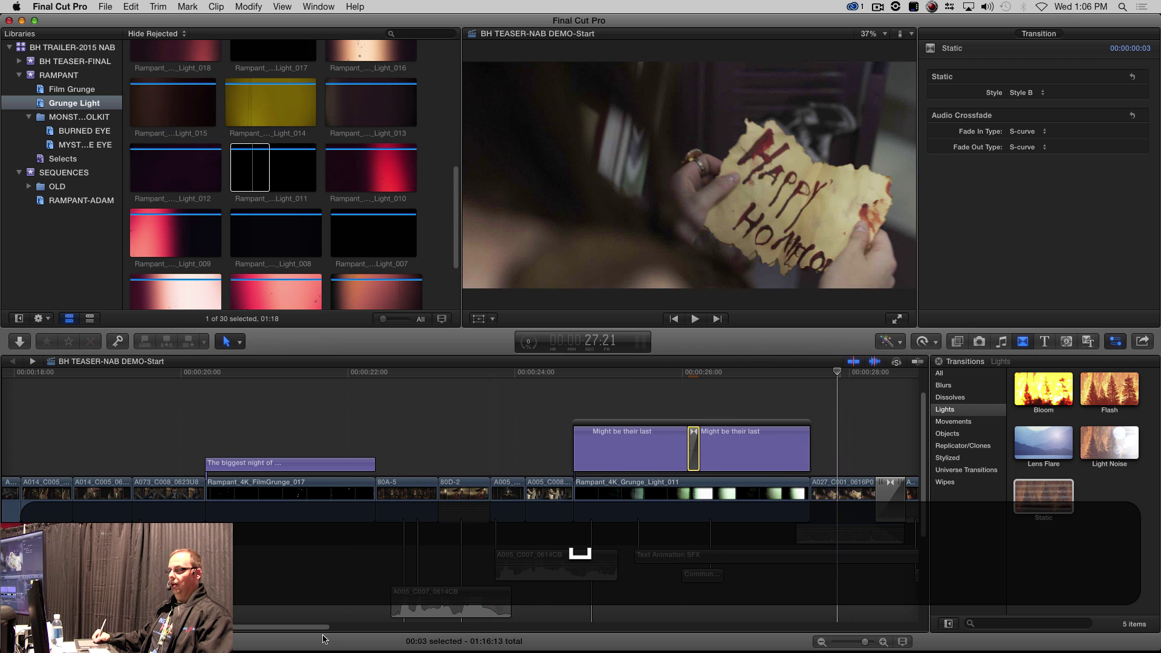
Zoom and scroll the timeline to select the 'You Can't RUN' title clip
{"action": "left_click_drag", "start_coordinate": [315, 626], "coordinate": [396, 640]}
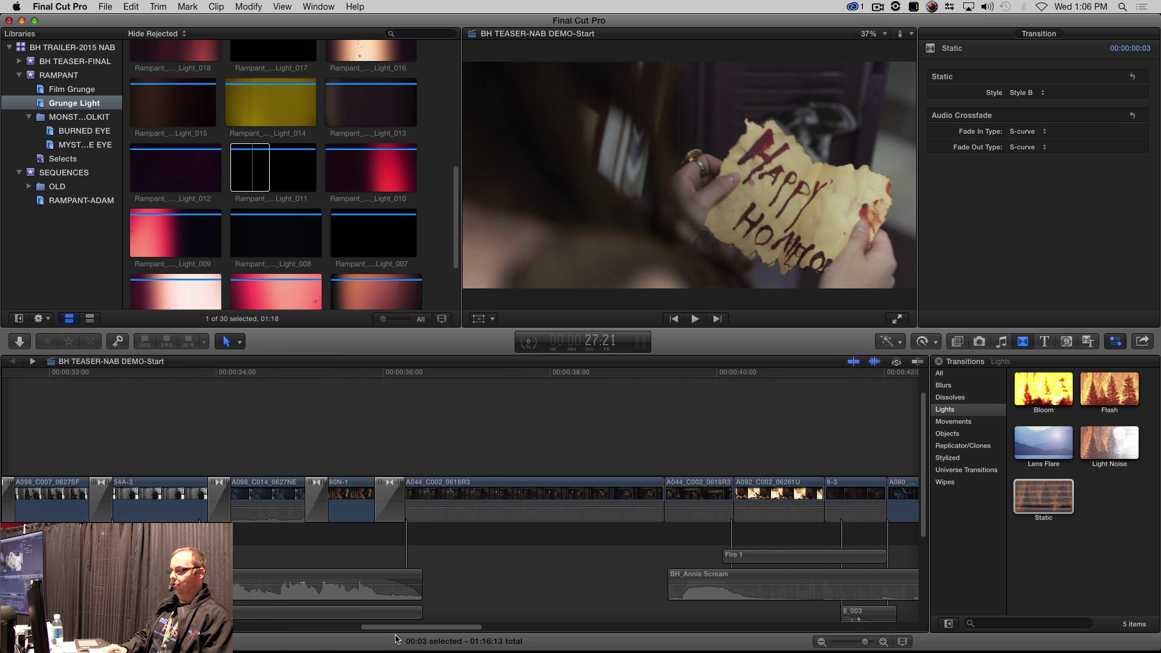
{"action": "key", "text": "super+minus"}
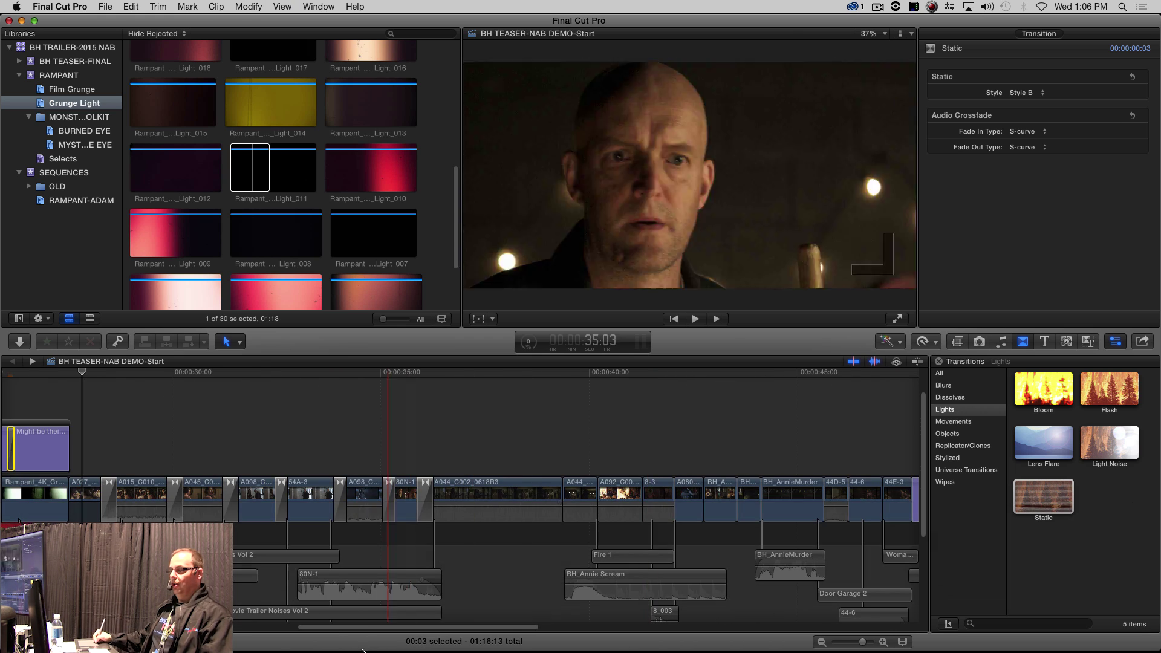
{"action": "scroll", "coordinate": [361, 634], "scroll_direction": "left", "scroll_amount": 3}
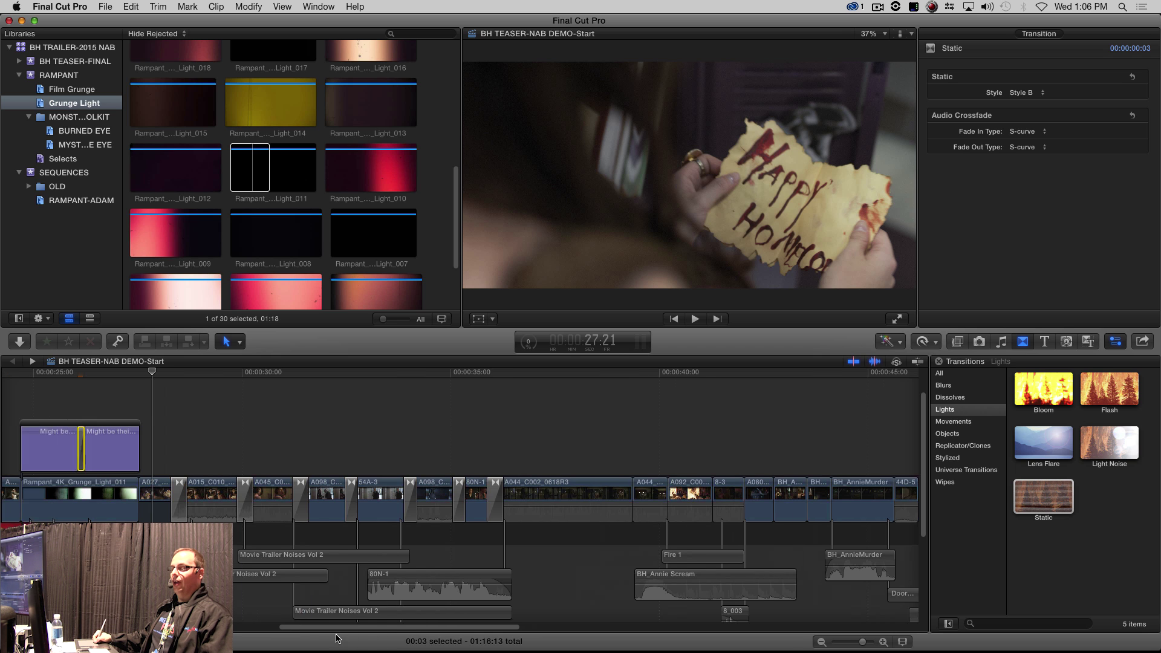
{"action": "scroll", "coordinate": [370, 644], "scroll_direction": "right", "scroll_amount": 8}
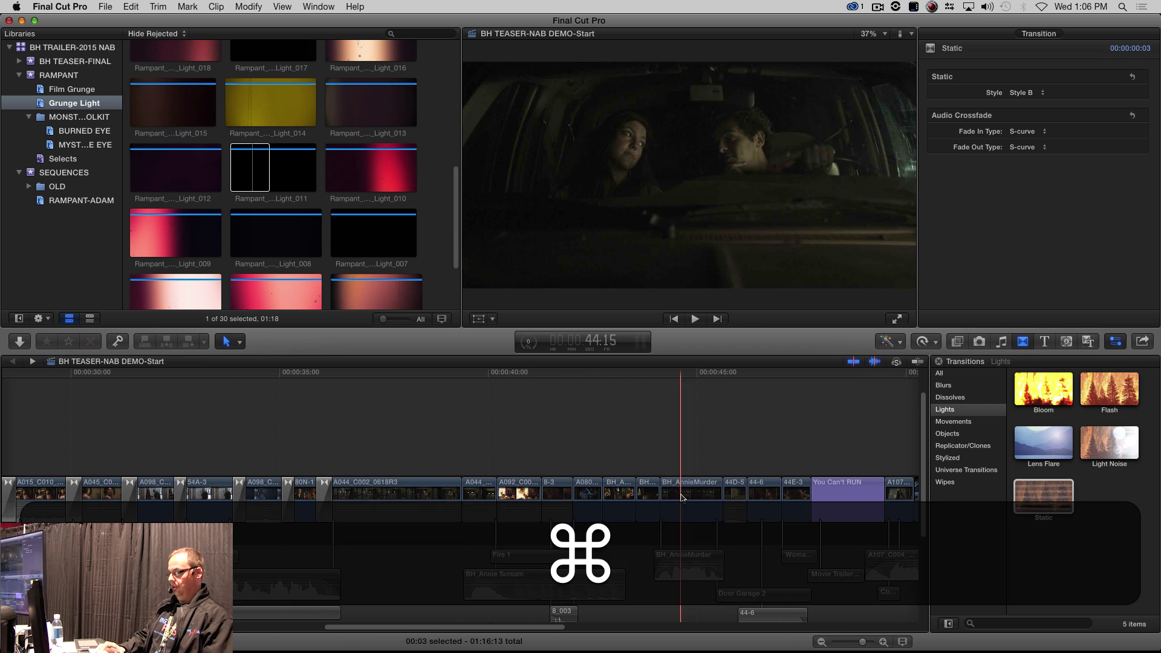
{"action": "key", "text": "super+equal"}
{"action": "scroll", "coordinate": [528, 632], "scroll_direction": "right", "scroll_amount": 10}
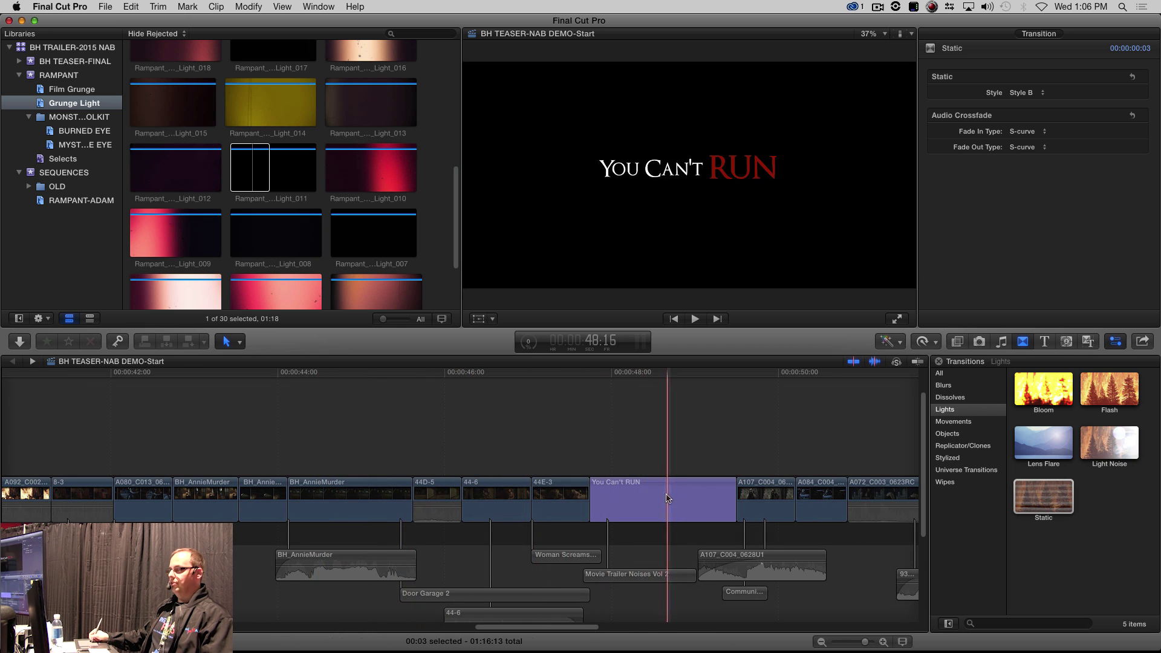
{"action": "left_click", "coordinate": [638, 484]}
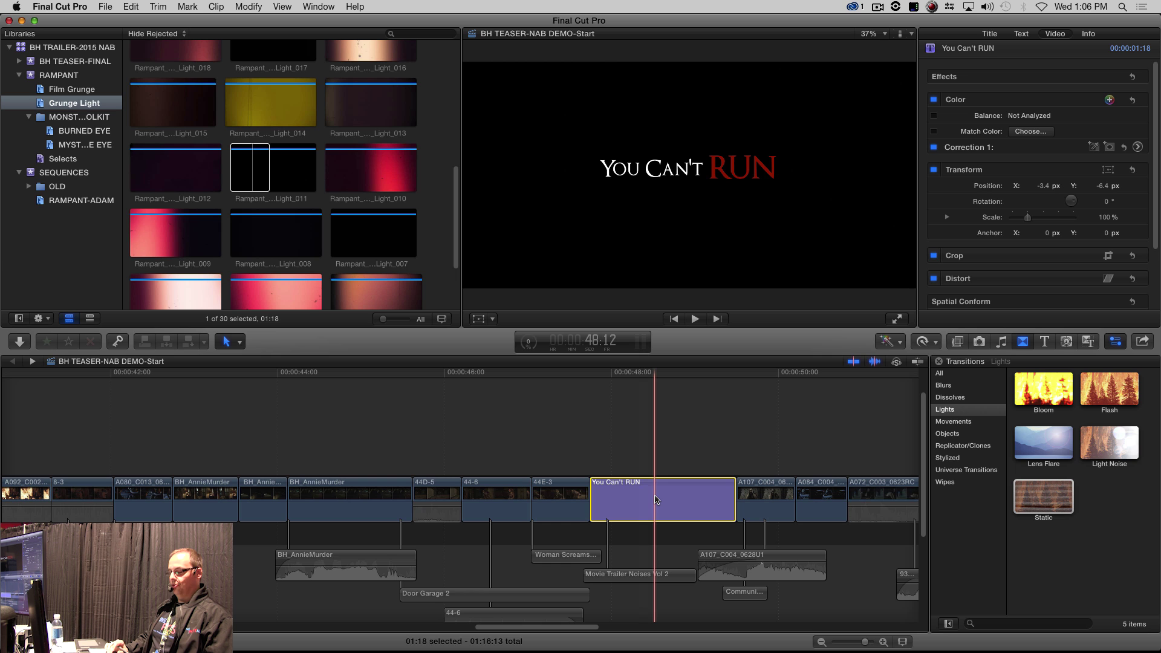
Lift 'You Can't RUN' and replace the gap beneath it with Rampant_4K_Grunge_Light_005
{"action": "key", "text": "alt+super+Up"}
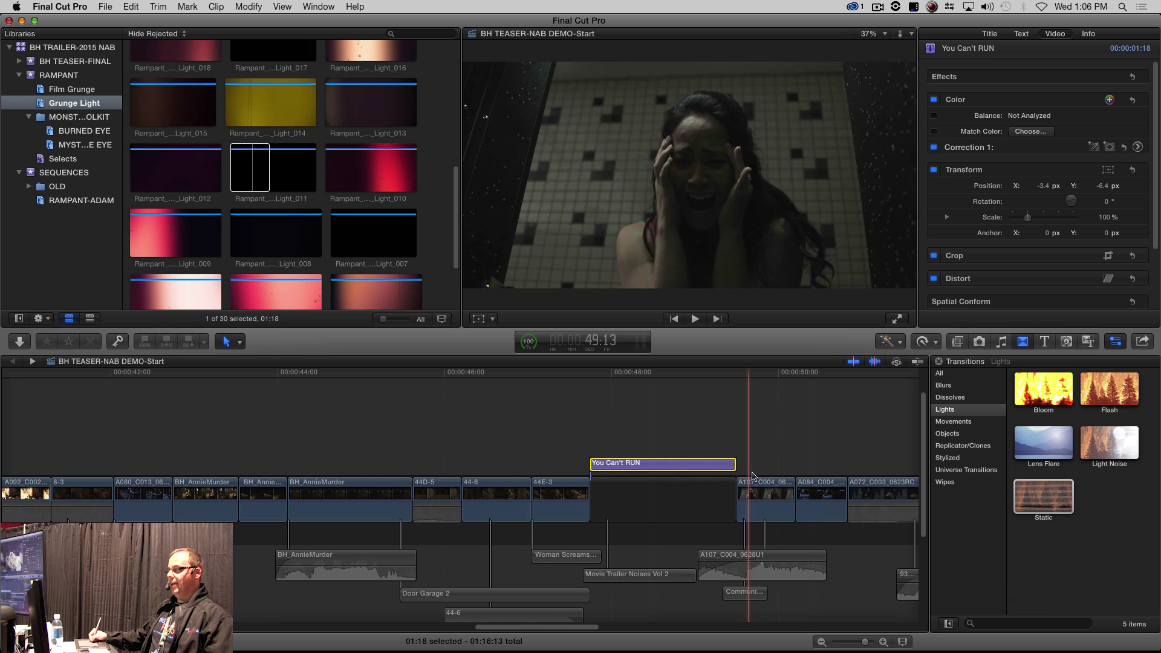
{"action": "key", "text": "super+1"}
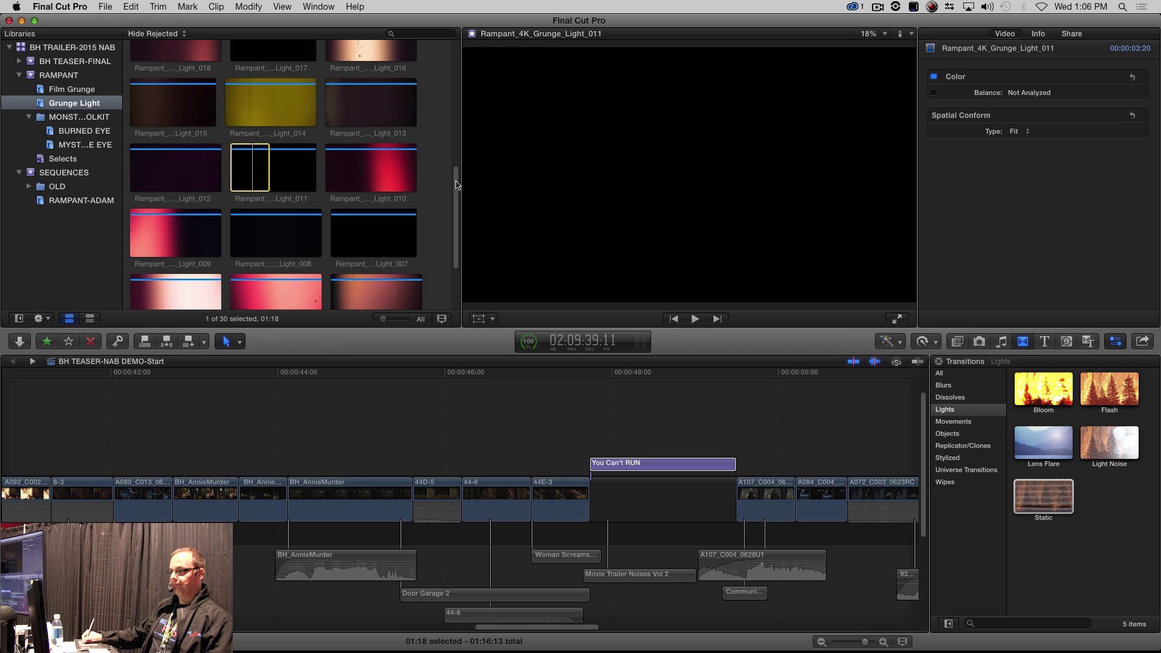
{"action": "scroll", "coordinate": [331, 231], "scroll_direction": "down", "scroll_amount": 3}
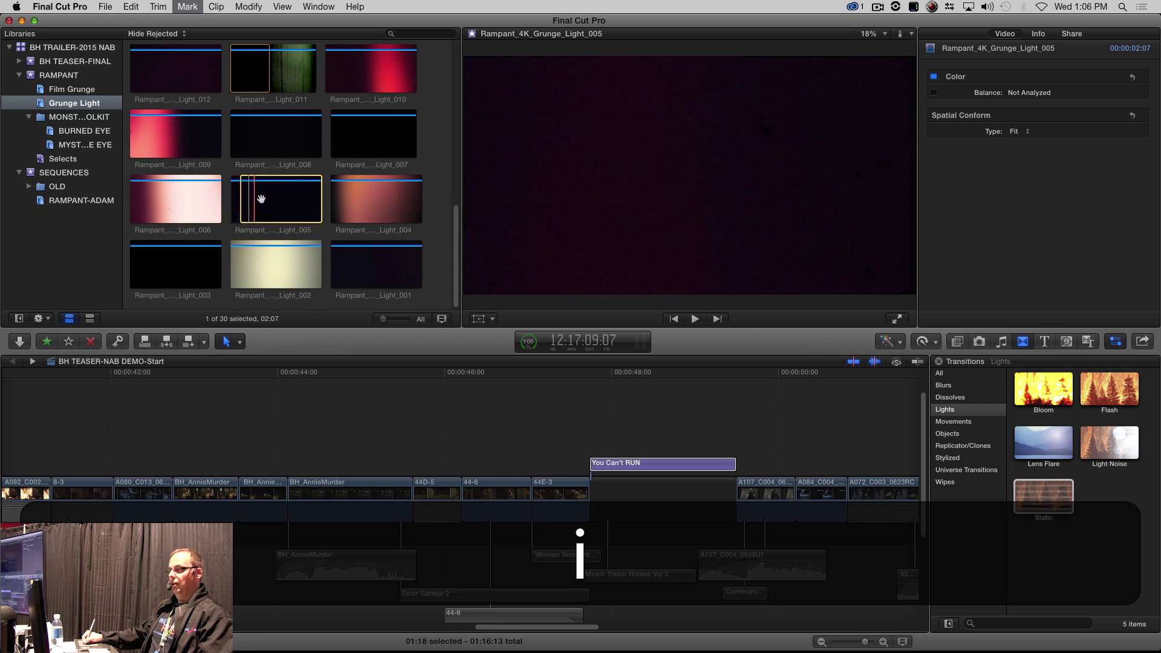
{"action": "left_click_drag", "start_coordinate": [252, 200], "coordinate": [695, 523]}
{"action": "left_click", "coordinate": [699, 518]}
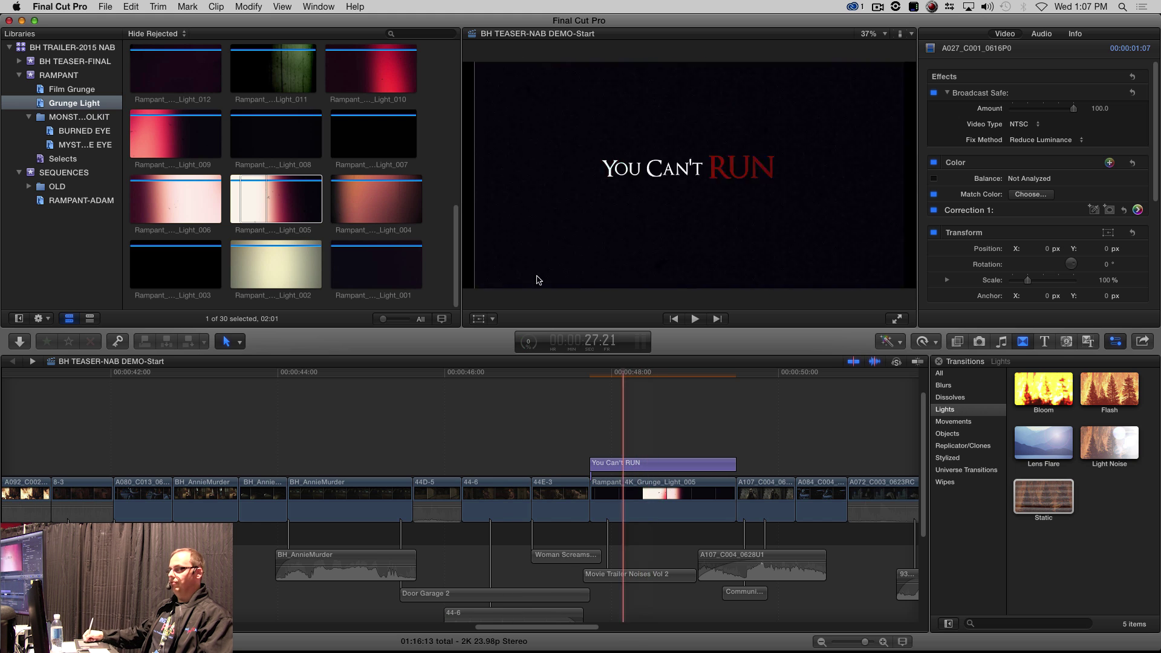
Set the Light_005 clip's Spatial Conform Type to Fill
{"action": "left_click", "coordinate": [665, 505]}
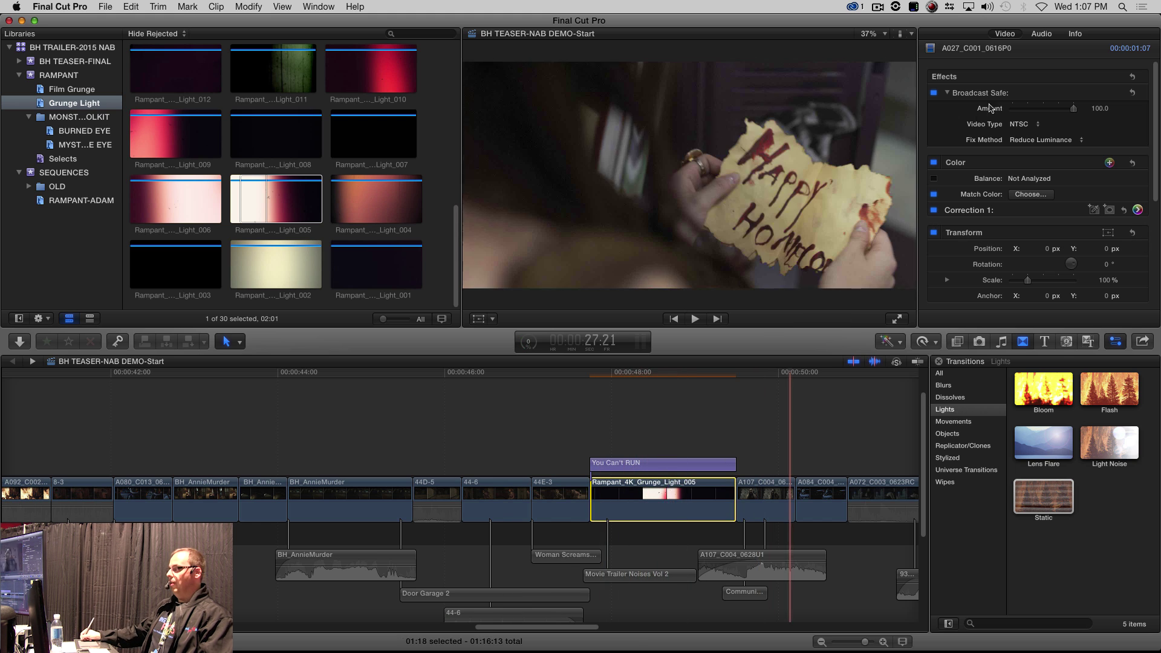
{"action": "left_click_drag", "start_coordinate": [1156, 126], "coordinate": [1158, 223]}
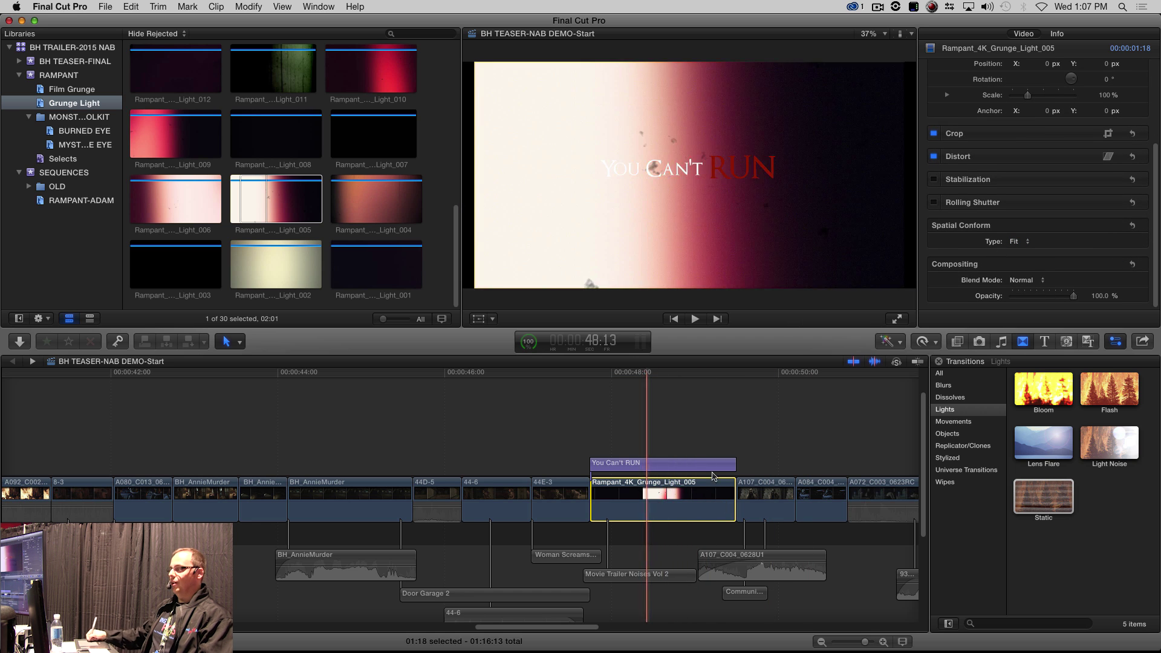
{"action": "left_click", "coordinate": [1014, 243]}
{"action": "left_click", "coordinate": [1022, 253]}
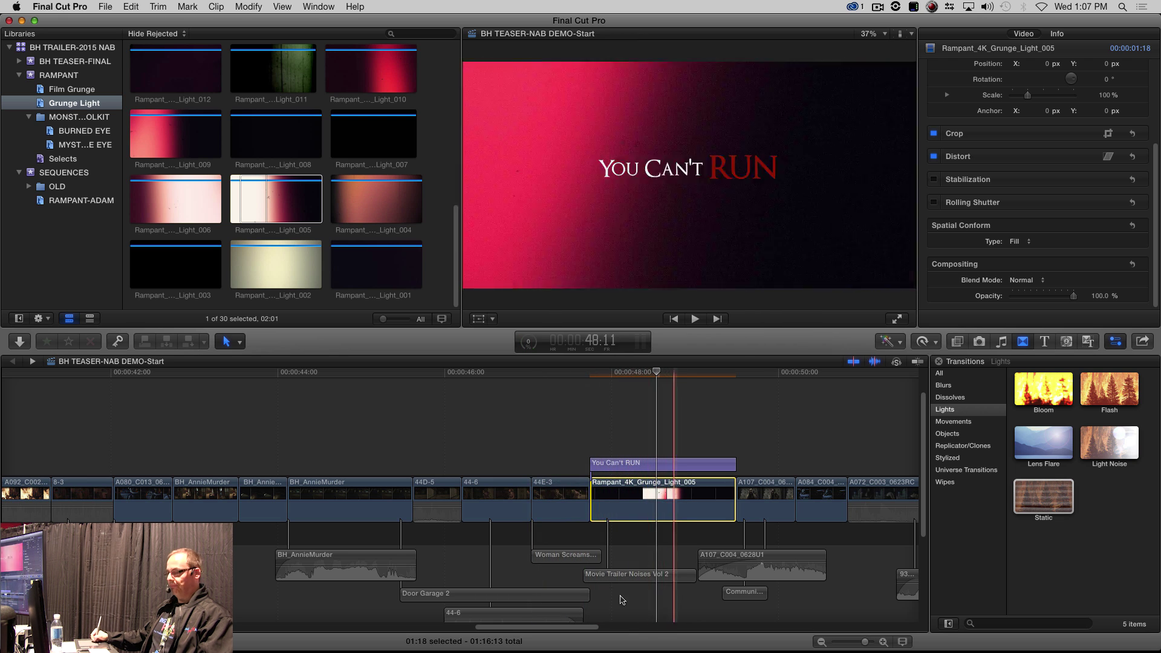
{"action": "scroll", "coordinate": [622, 600], "scroll_direction": "right", "scroll_amount": 10}
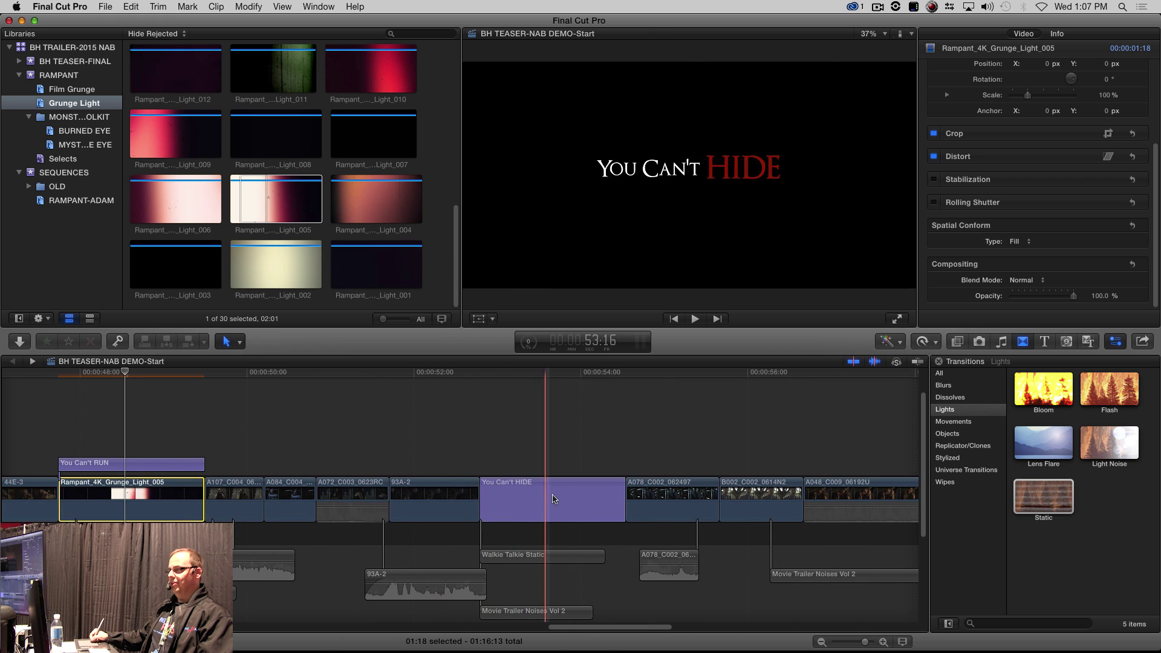
Lift 'You Can't HIDE' and replace the gap beneath it with Rampant_4K_Grunge_Light_005
{"action": "left_click", "coordinate": [554, 498]}
{"action": "key", "text": "alt+super+Up"}
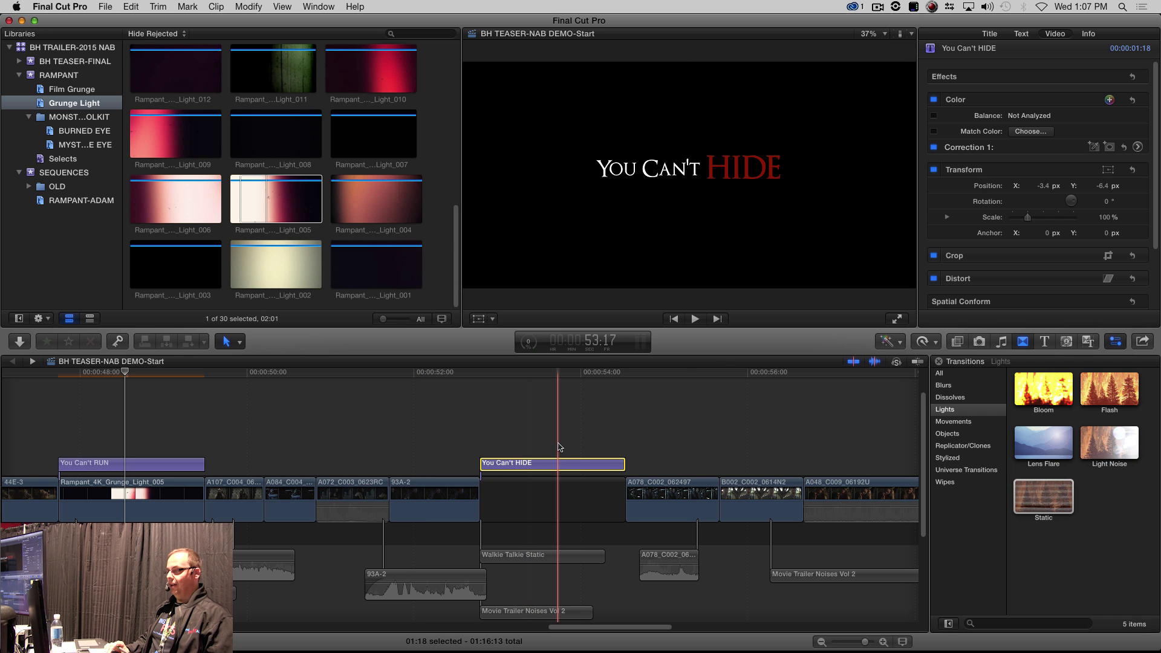
{"action": "key", "text": "alt+super+Up"}
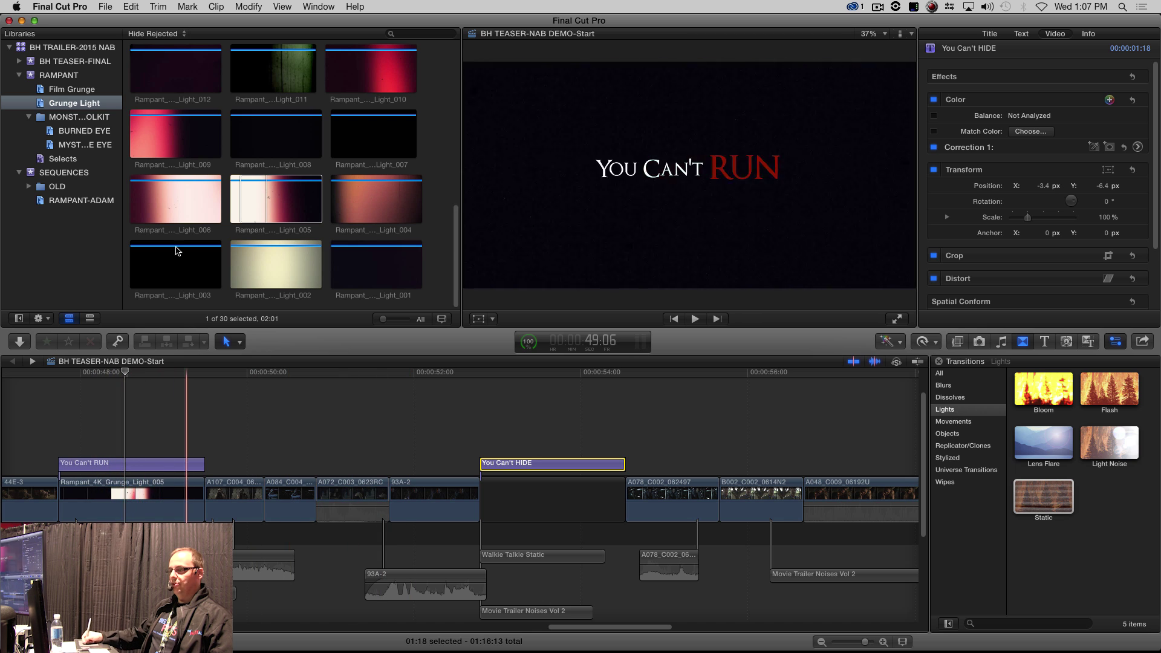
{"action": "key", "text": "shift+f"}
{"action": "left_click_drag", "start_coordinate": [323, 254], "coordinate": [607, 505]}
{"action": "left_click", "coordinate": [617, 522]}
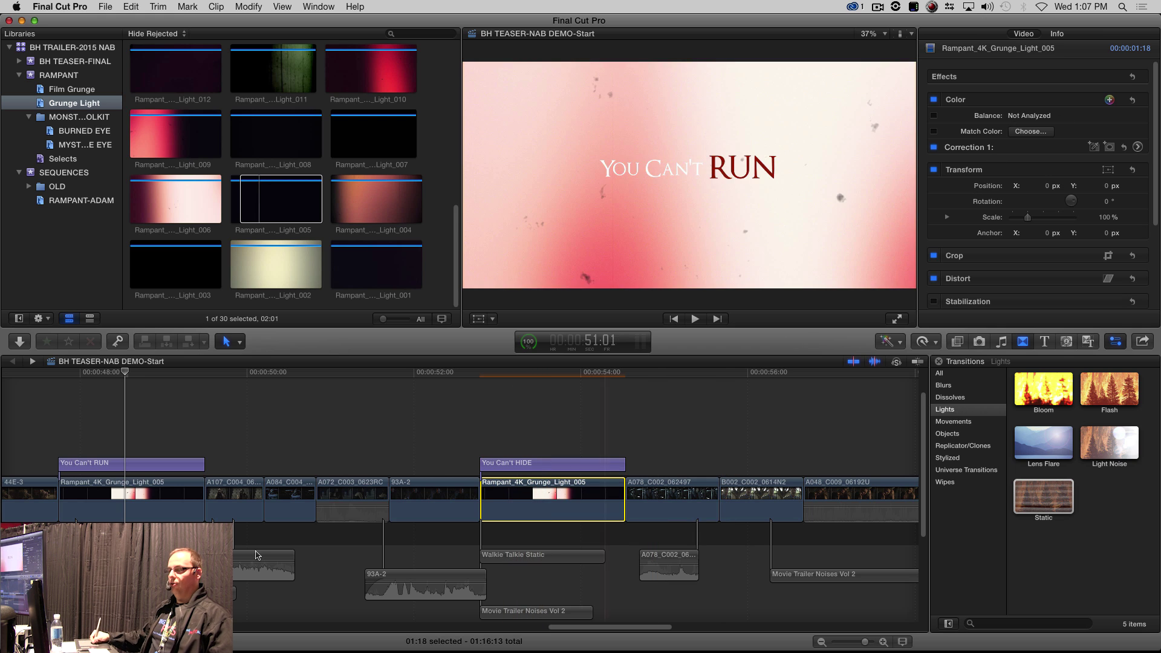
Copy the full-frame Light_005 clip and paste its attributes onto the new Light_005 clip
{"action": "left_click", "coordinate": [133, 511]}
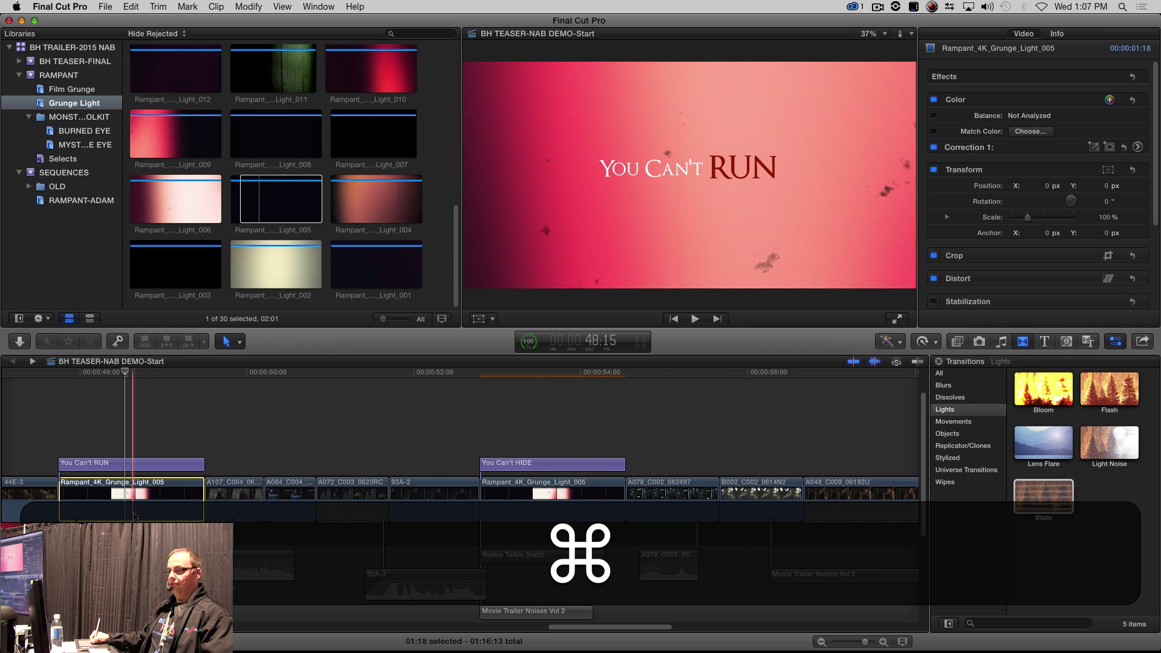
{"action": "key", "text": "super+c"}
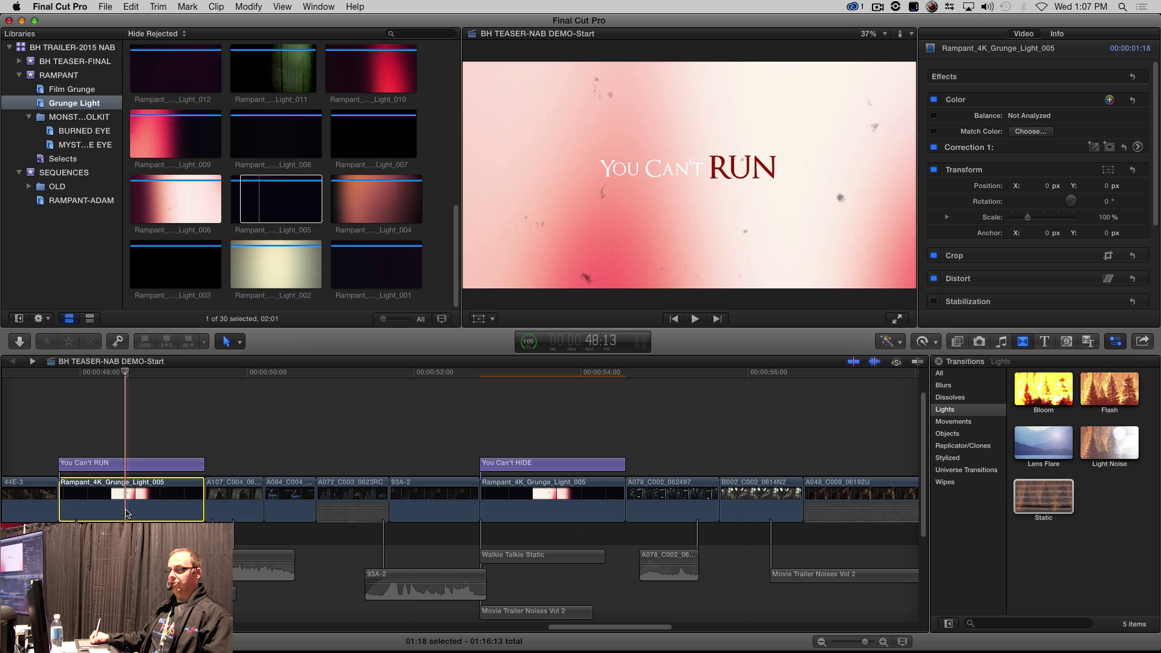
{"action": "left_click", "coordinate": [497, 519]}
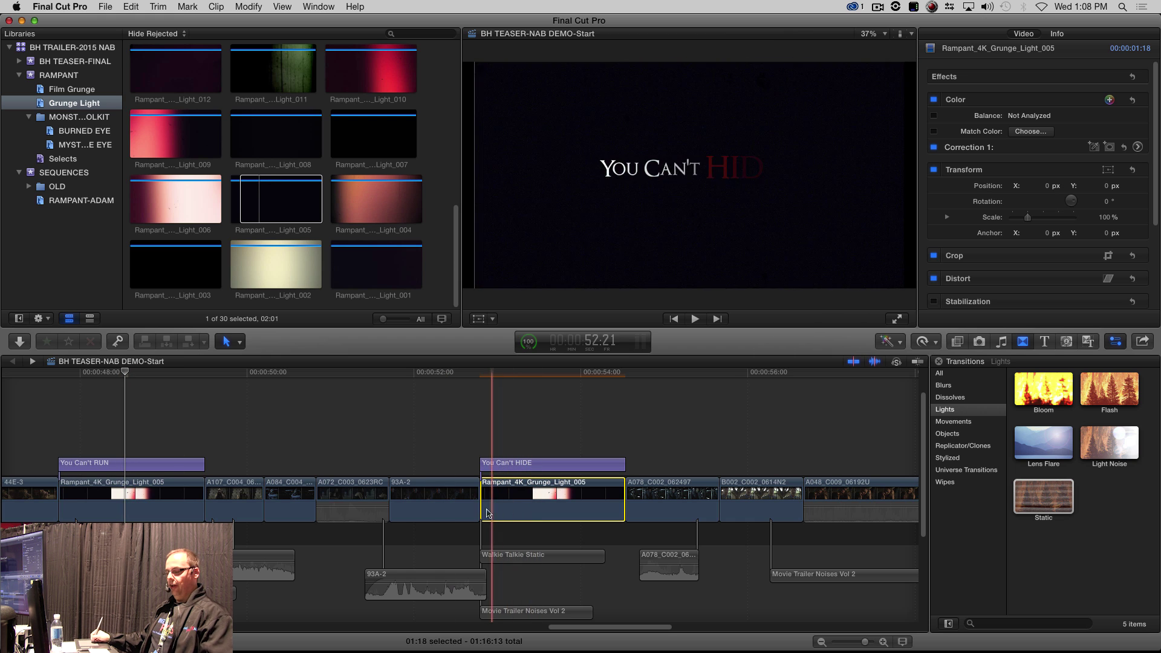
{"action": "key", "text": "shift+super+v"}
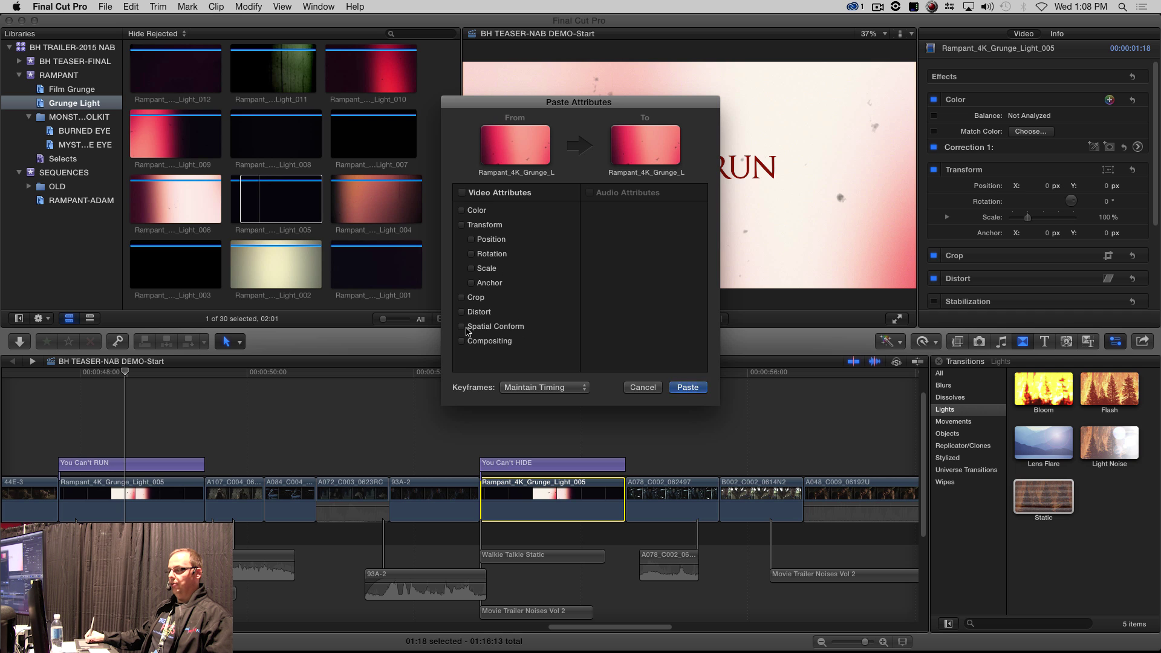
{"action": "left_click", "coordinate": [690, 387]}
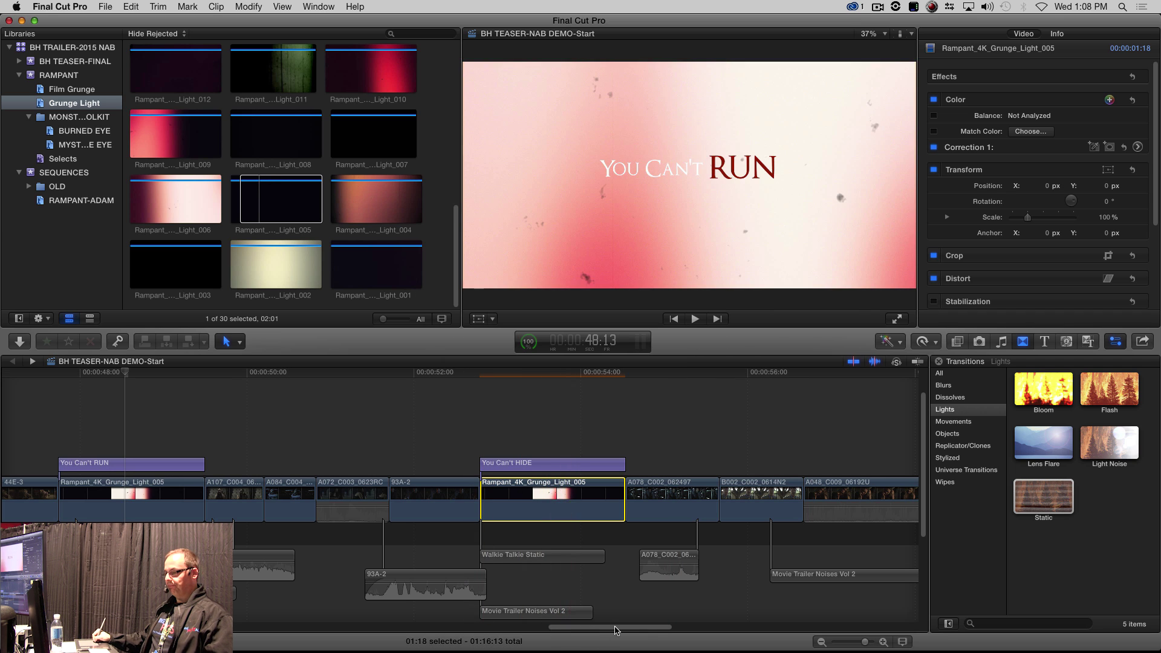
{"action": "left_click_drag", "start_coordinate": [615, 631], "coordinate": [674, 626]}
Lift 'From Your PAST' above the storyline, leaving an empty gap
{"action": "left_click", "coordinate": [526, 505]}
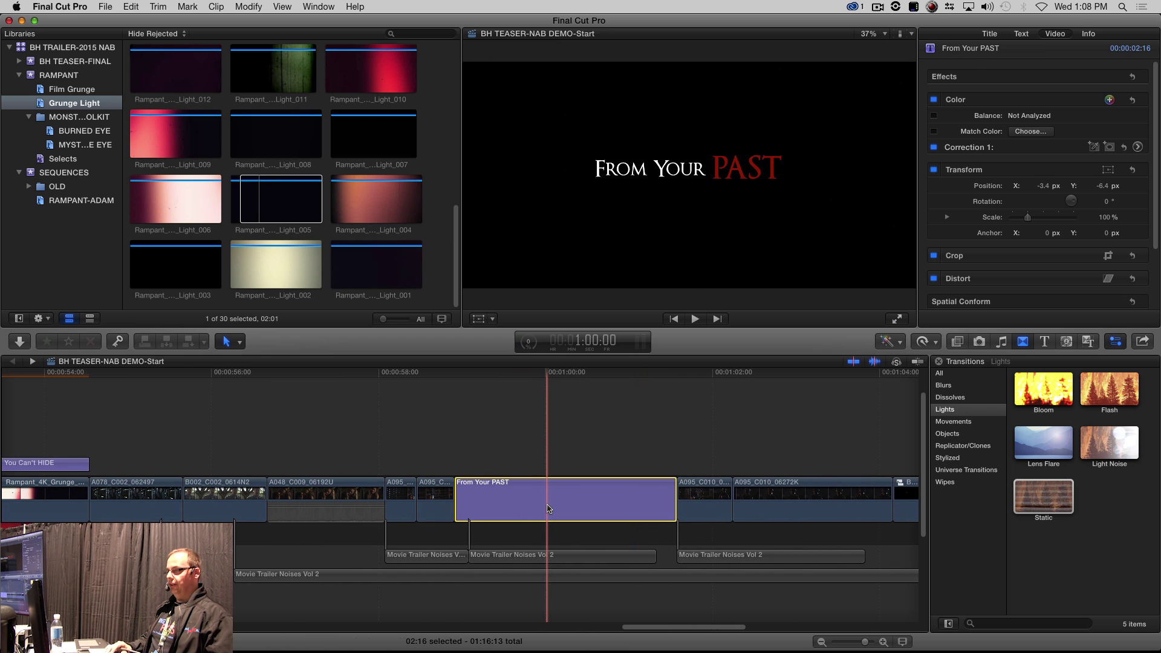
{"action": "key", "text": "alt+super"}
{"action": "key", "text": "alt+super+Up"}
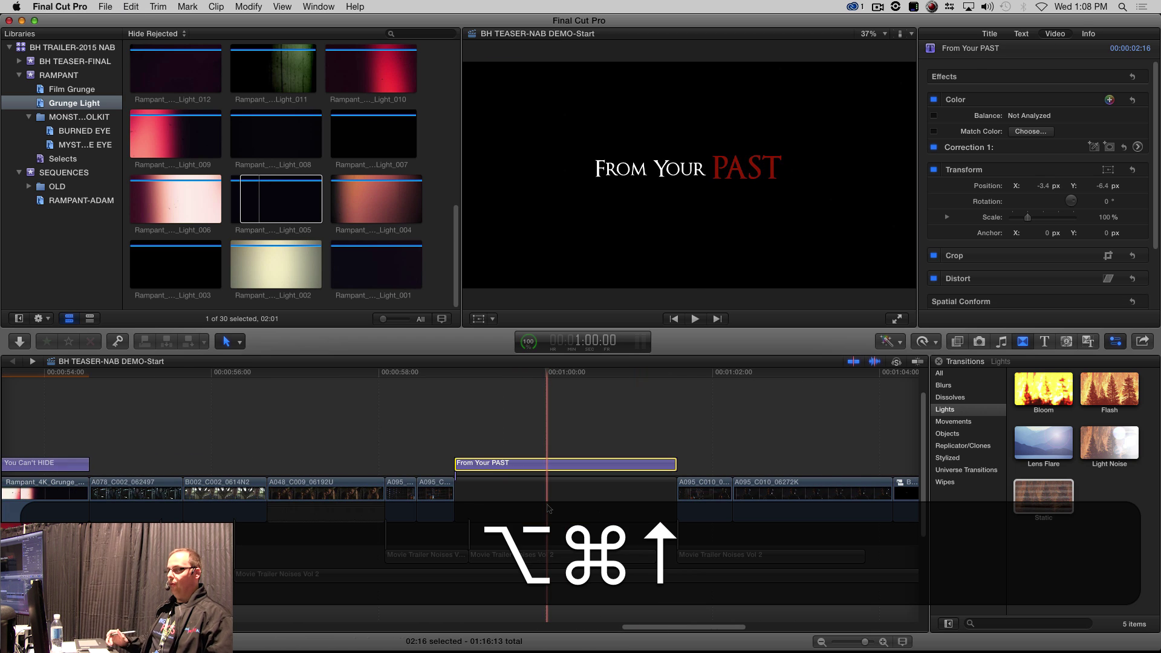
{"action": "key", "text": "space"}
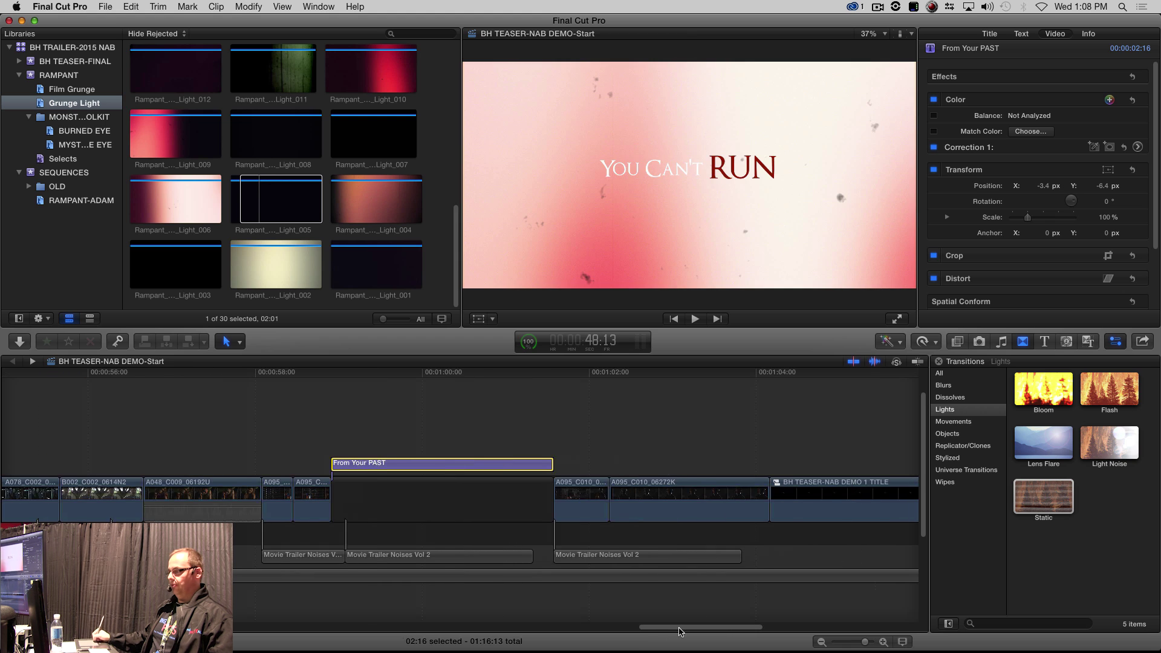
Drop Rampant_4K_Grunge_Light_005 onto the gap under 'From Your PAST' with Replace from Start
{"action": "left_click", "coordinate": [428, 528]}
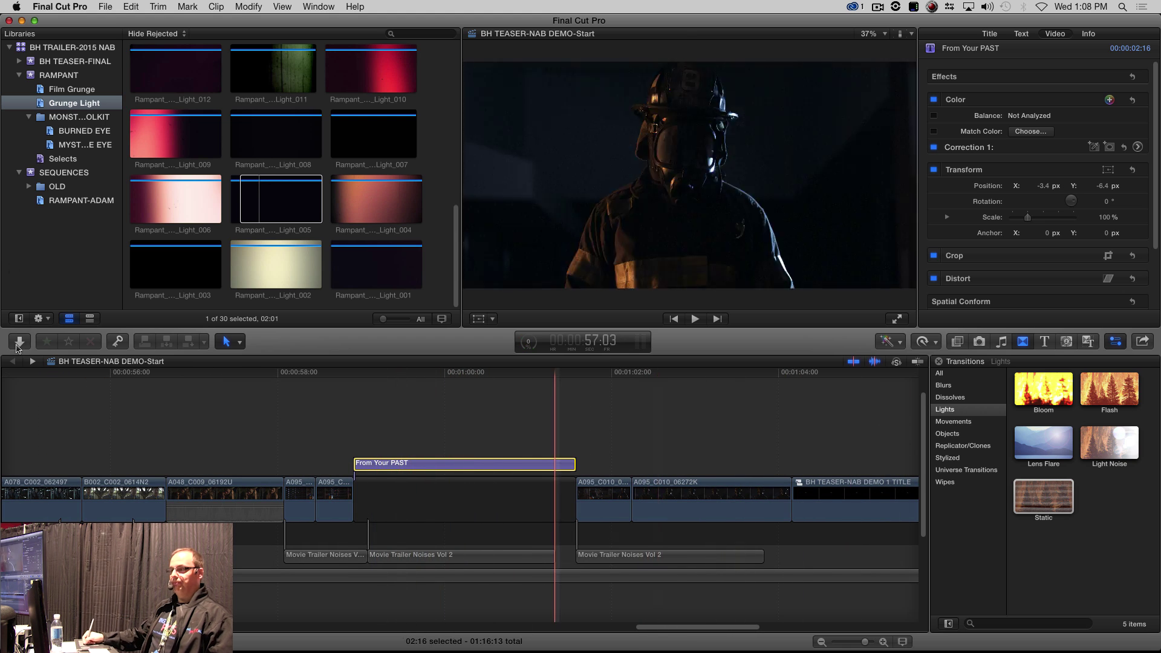
{"action": "left_click_drag", "start_coordinate": [259, 202], "coordinate": [435, 516]}
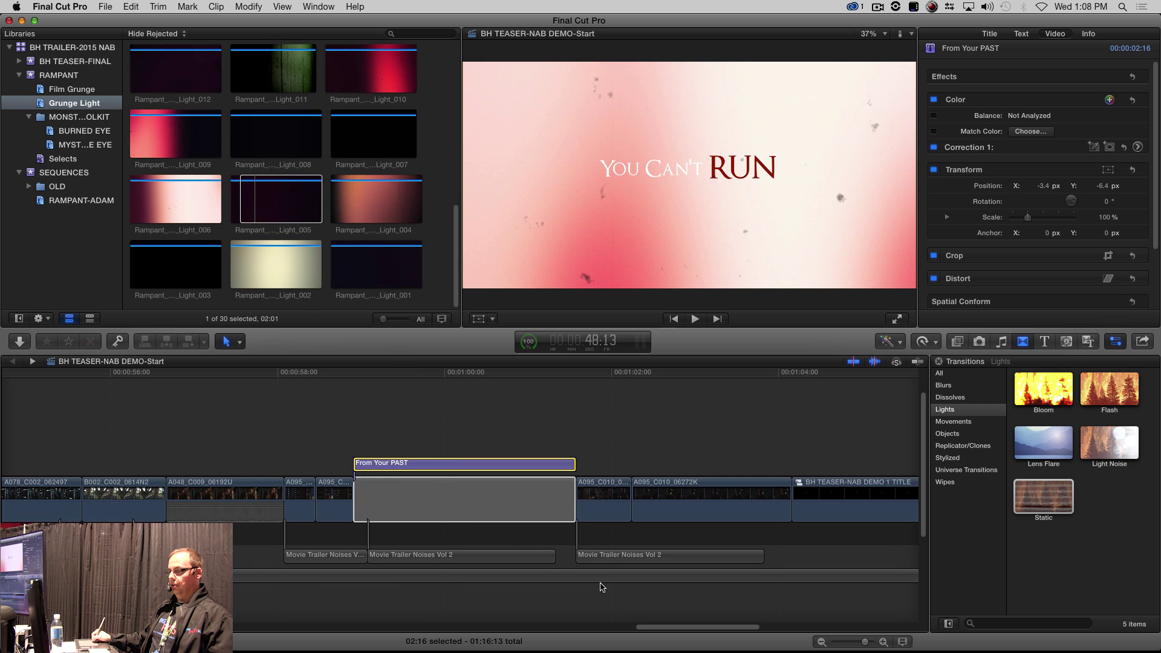
{"action": "left_click_drag", "start_coordinate": [530, 522], "coordinate": [548, 526]}
{"action": "left_click", "coordinate": [539, 529]}
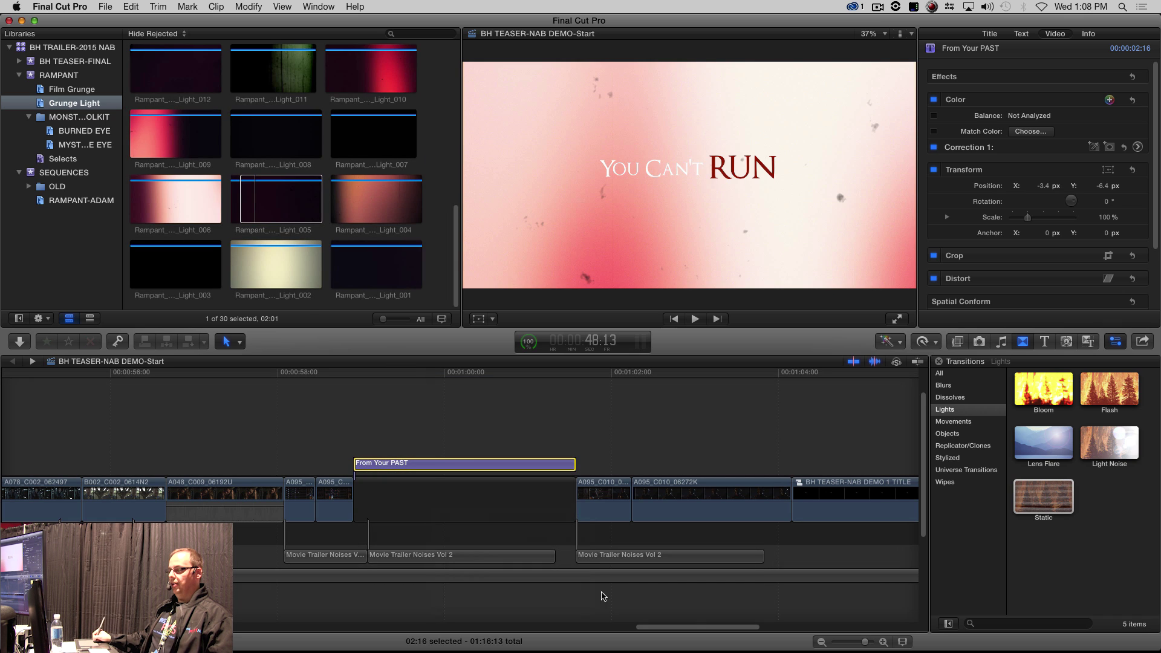
{"action": "left_click", "coordinate": [603, 238]}
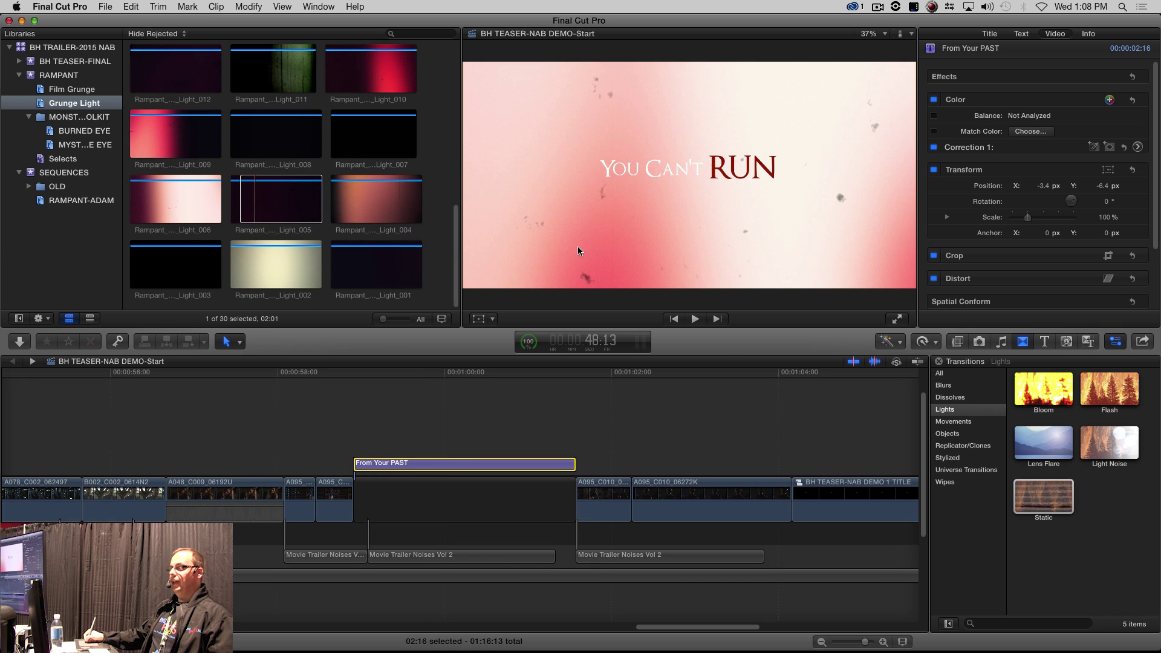
{"action": "key", "text": "b"}
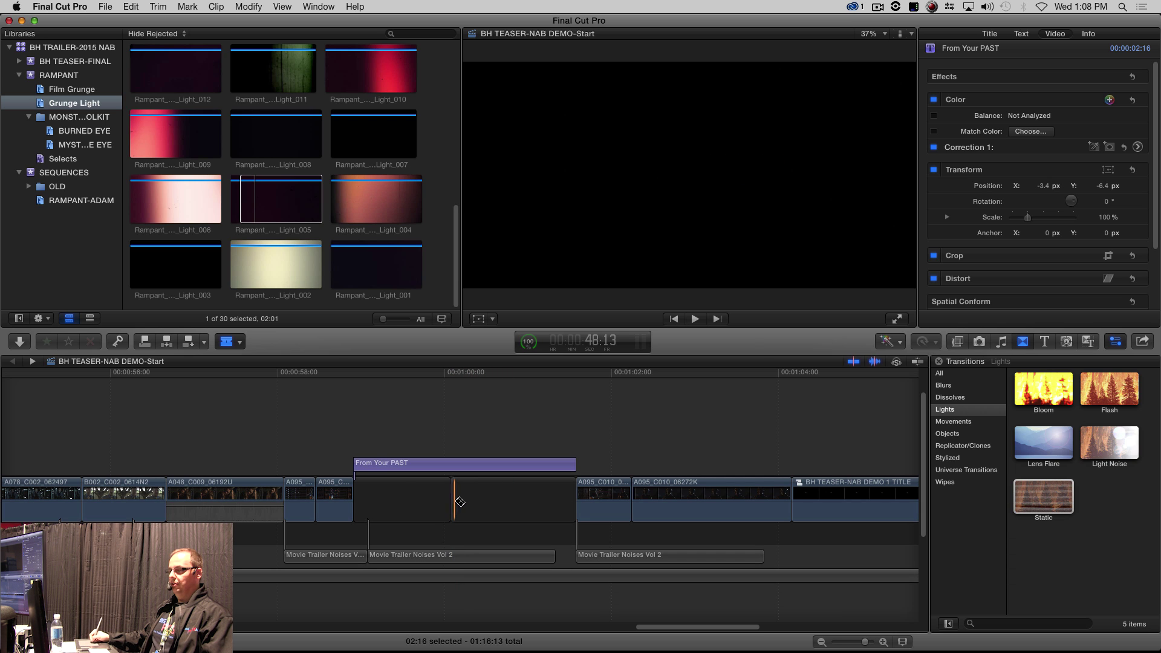
{"action": "key", "text": "a"}
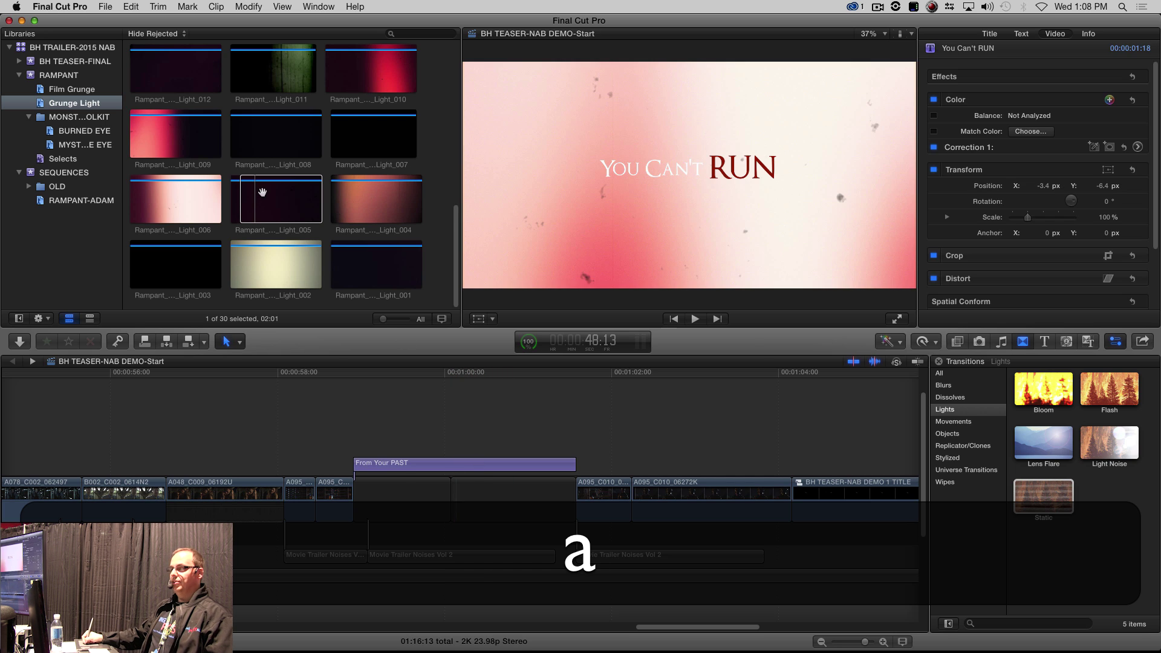
Fill the rest of the gap with more Light_005 clips, each replaced from start
{"action": "left_click", "coordinate": [261, 200]}
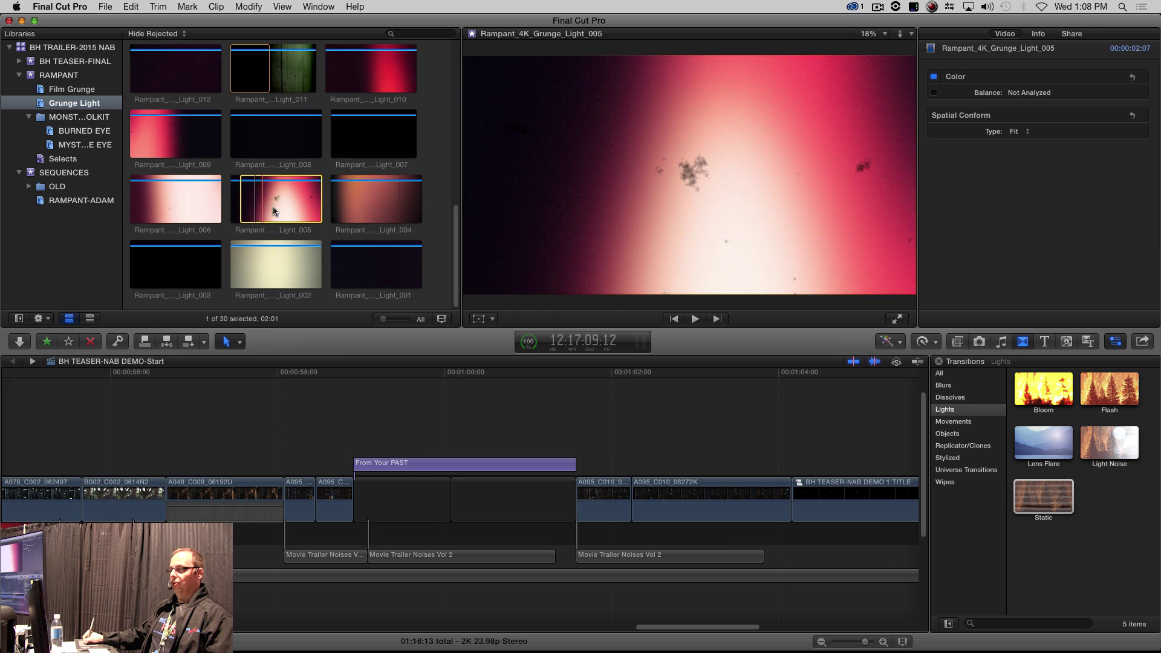
{"action": "left_click_drag", "start_coordinate": [274, 206], "coordinate": [501, 528]}
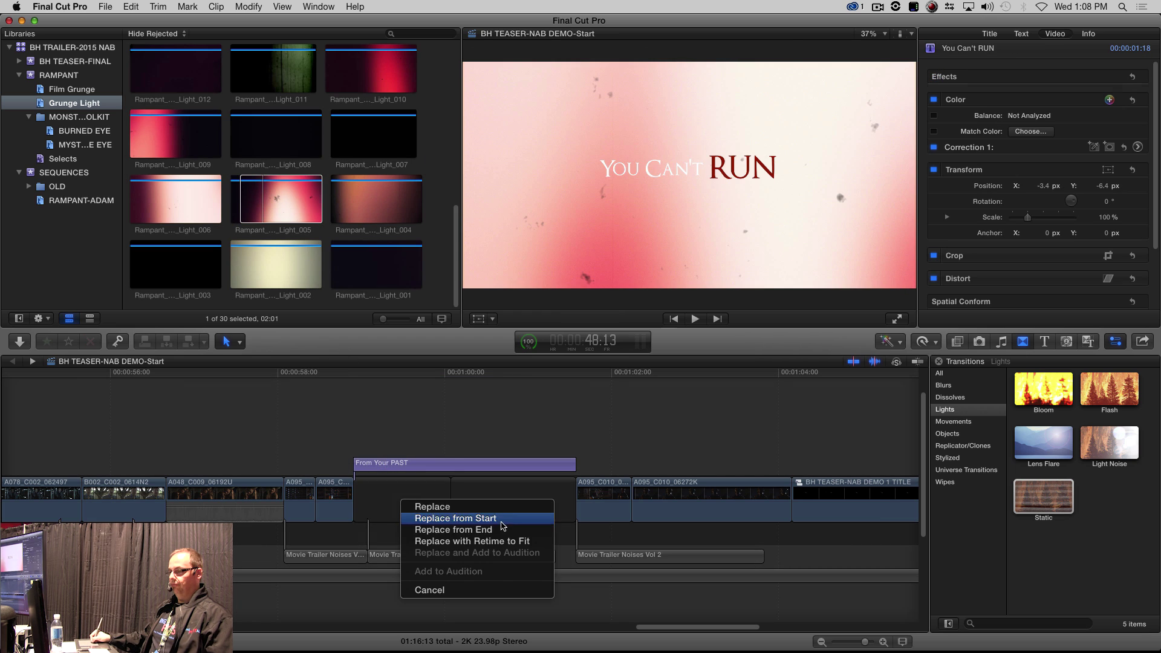
{"action": "left_click", "coordinate": [496, 521]}
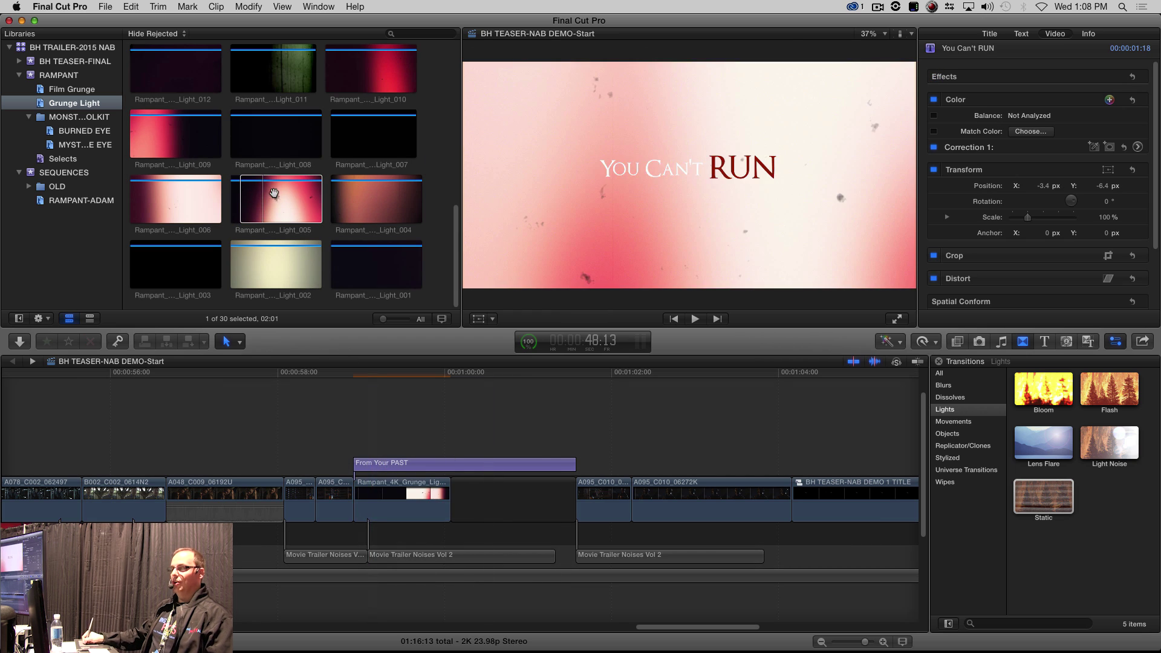
{"action": "left_click_drag", "start_coordinate": [270, 190], "coordinate": [562, 508]}
{"action": "left_click", "coordinate": [564, 521]}
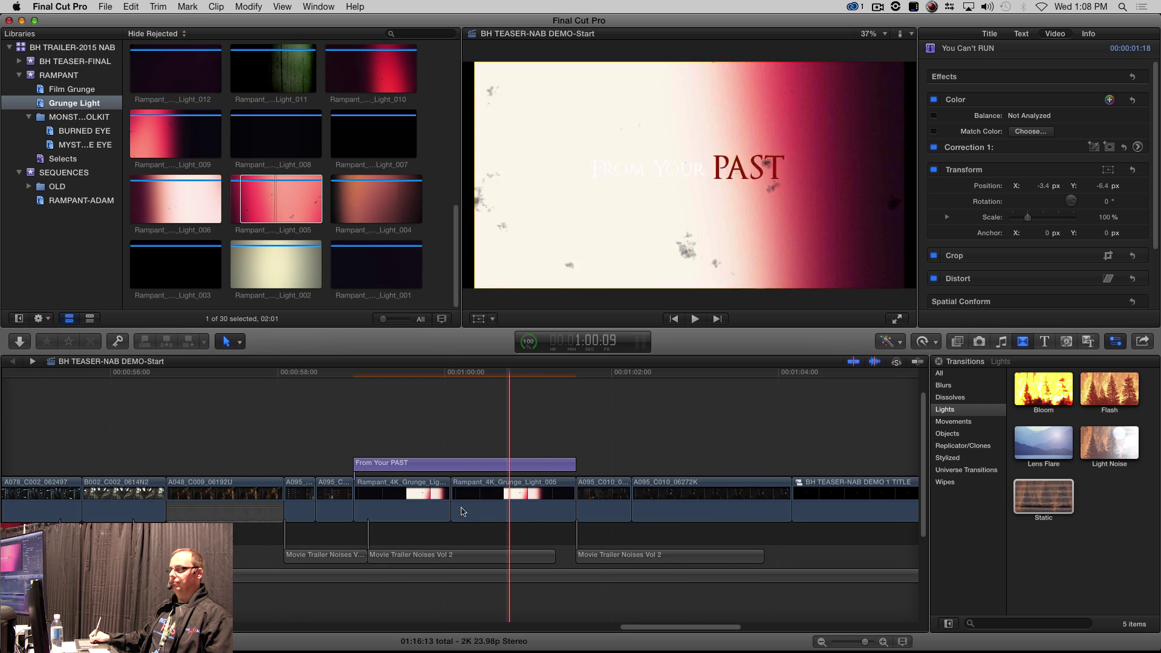
Paste the copied effects onto the first grunge clip and bring up Paste Attributes
{"action": "left_click", "coordinate": [406, 511]}
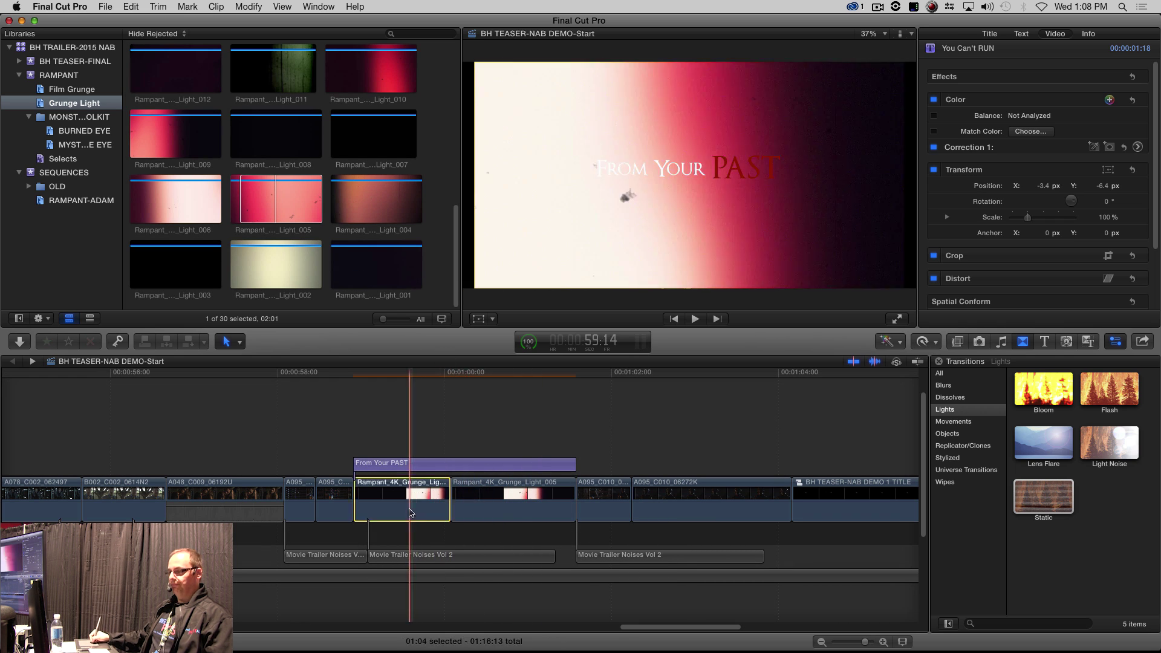
{"action": "key", "text": "alt+super+v"}
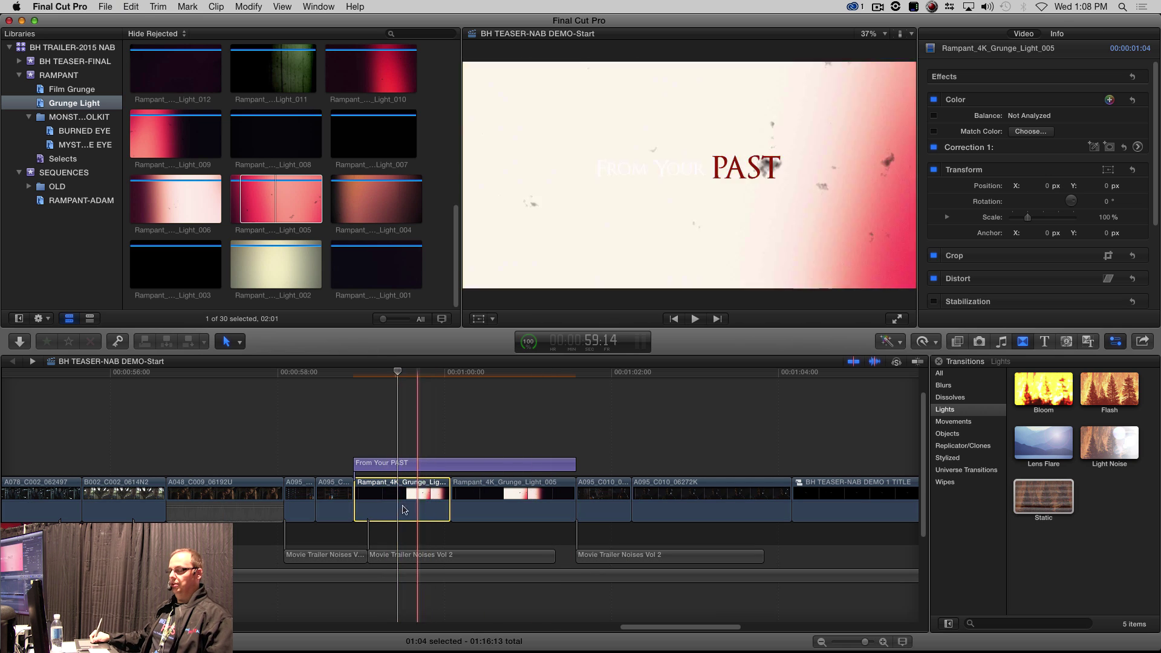
{"action": "key", "text": "alt+shift+super+v"}
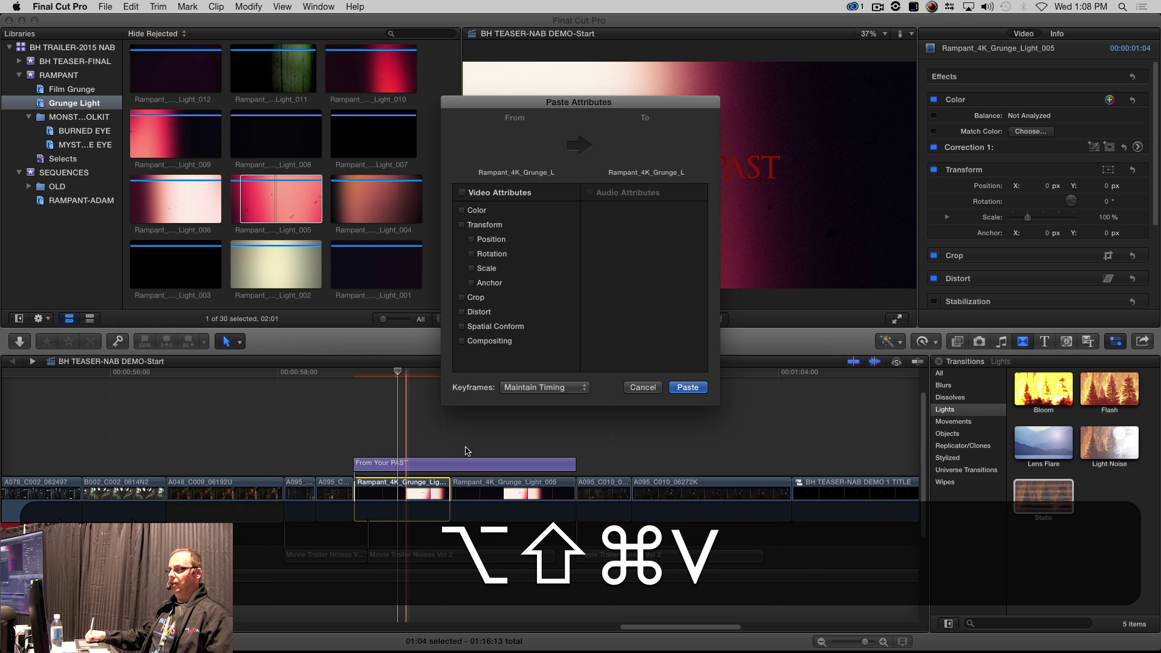
Paste the Spatial Conform attribute onto both Light_005 grunge clips so they fill the frame
{"action": "left_click", "coordinate": [687, 390]}
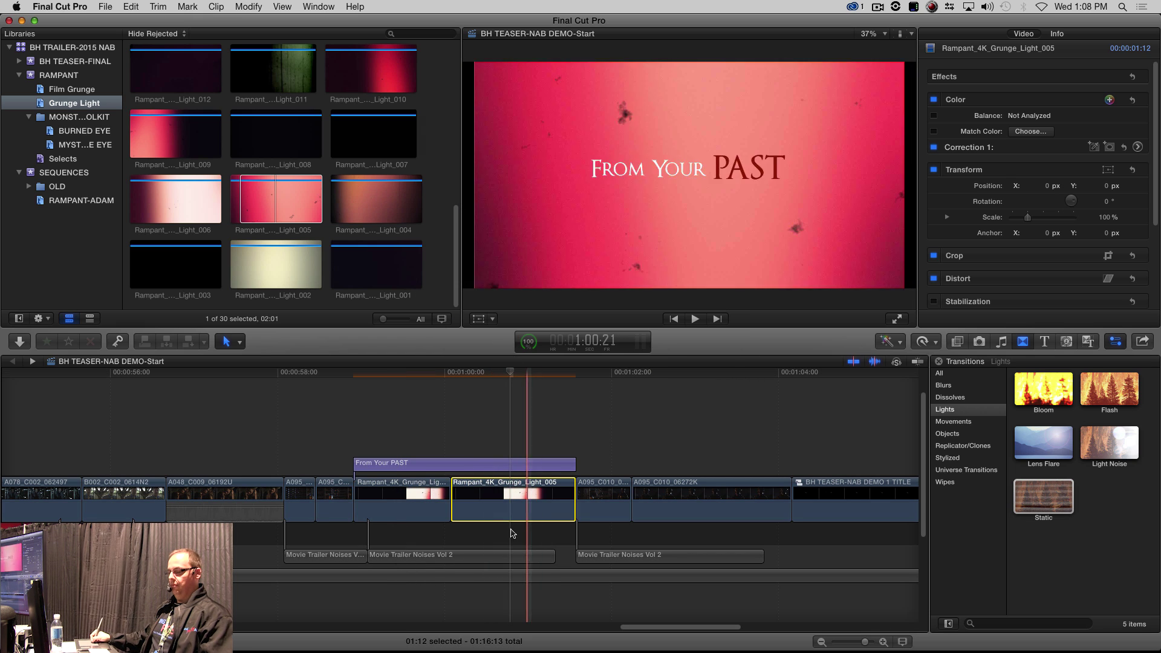
{"action": "key", "text": "shift+super+v"}
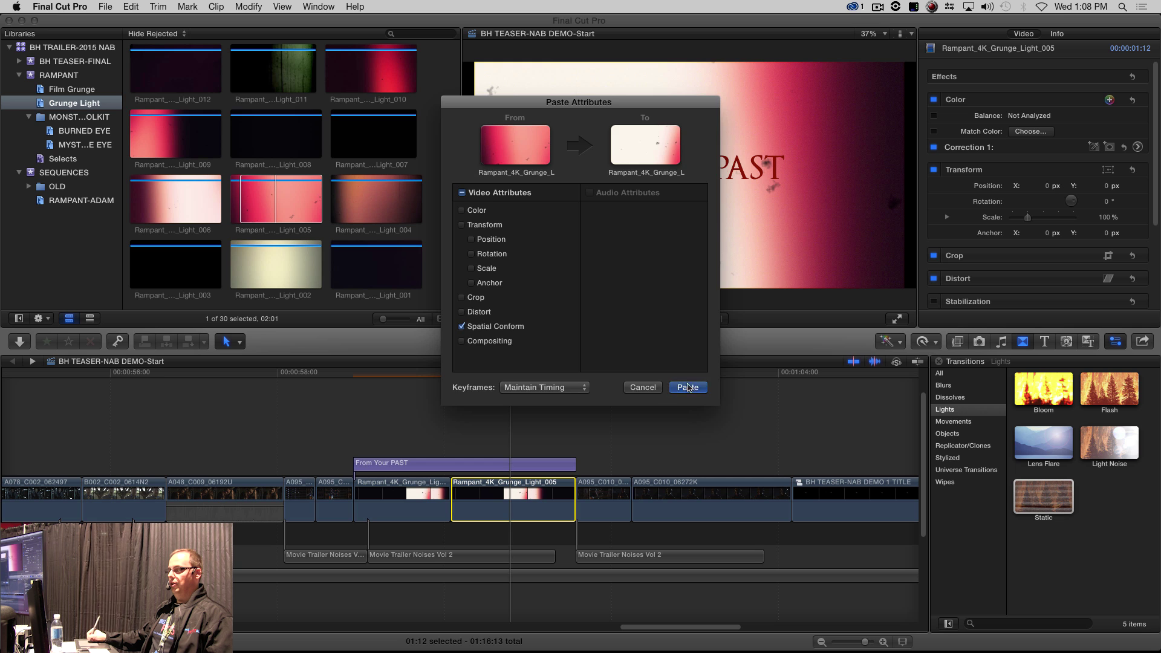
{"action": "left_click", "coordinate": [690, 388]}
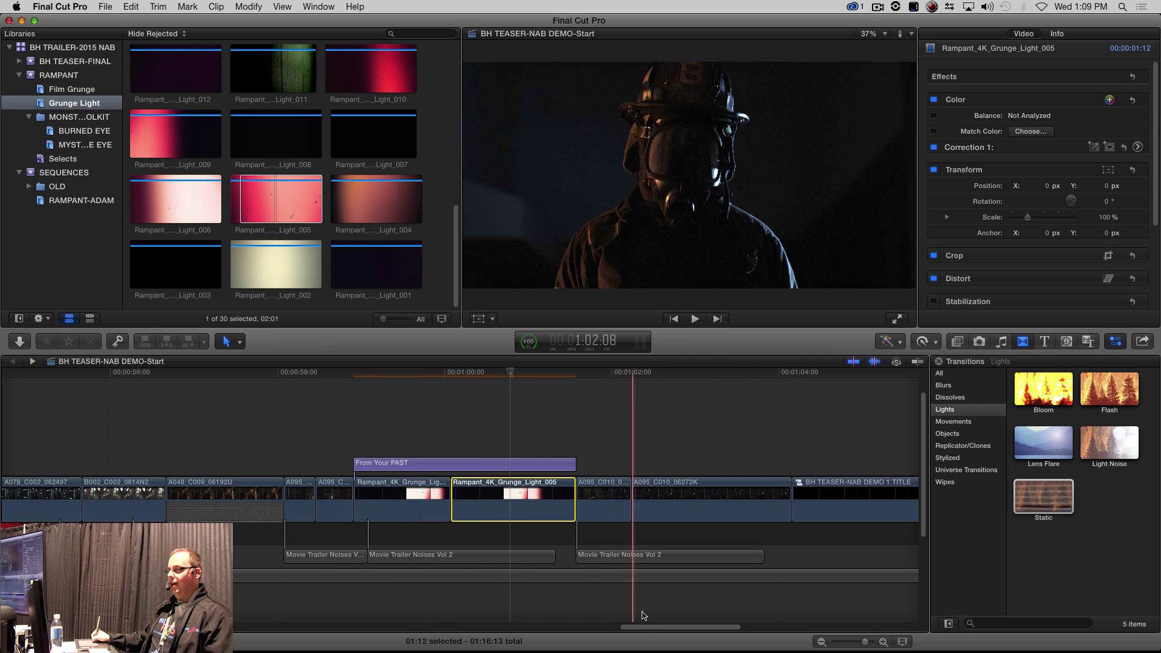
{"action": "key", "text": "super+minus"}
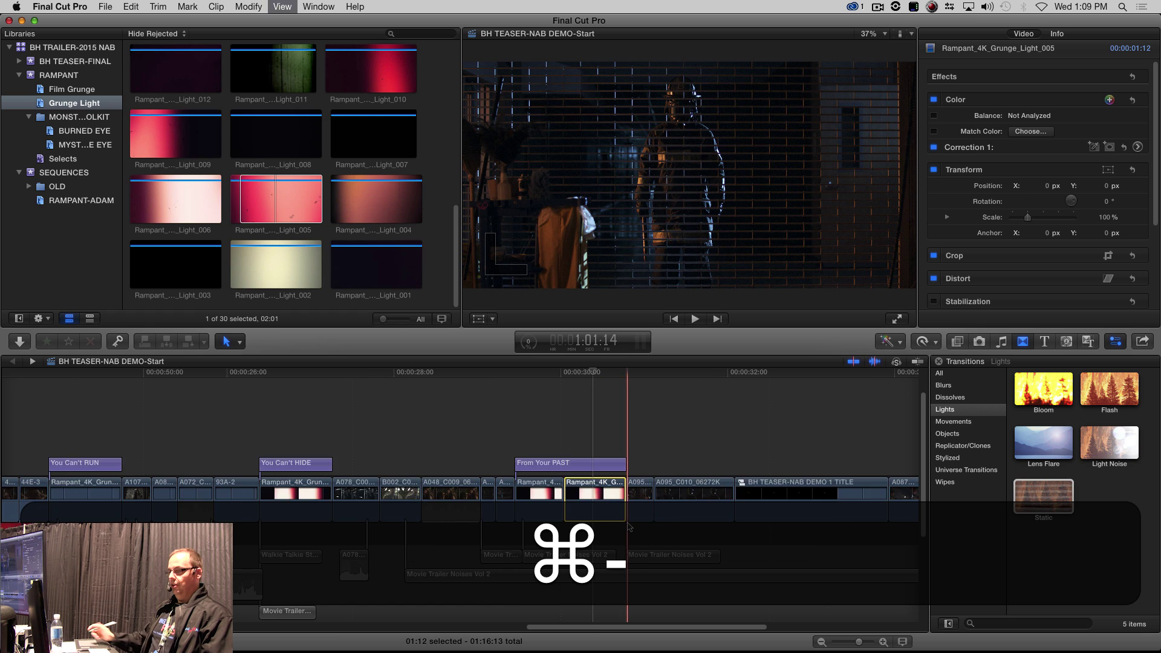
{"action": "key", "text": "super+equal"}
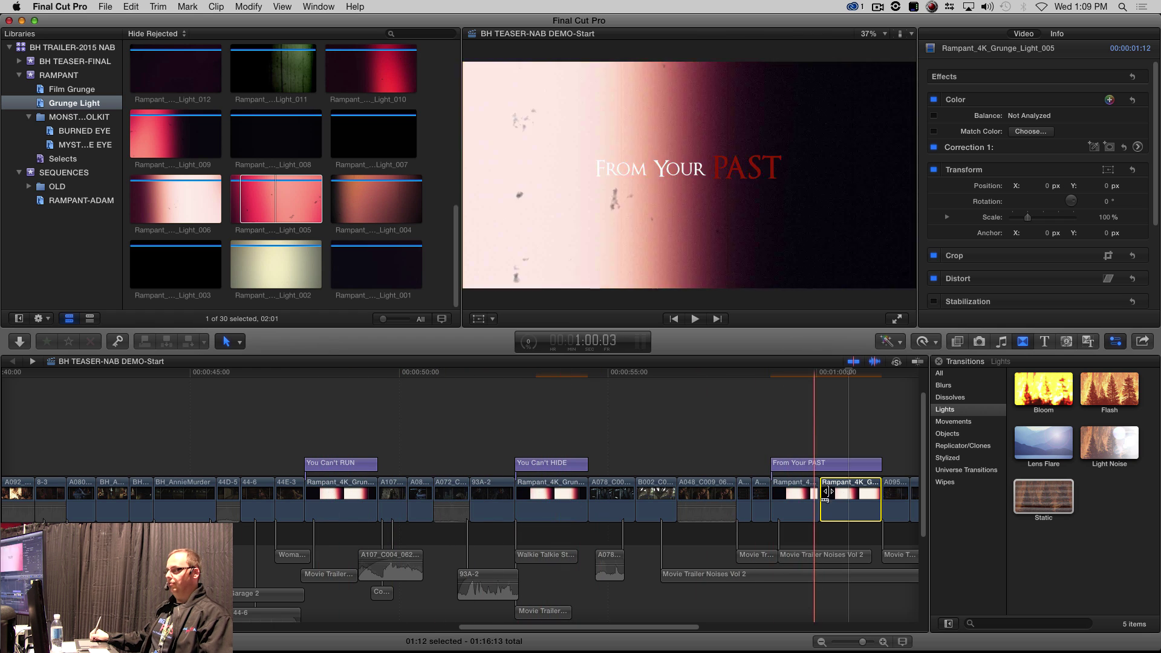
{"action": "left_click_drag", "start_coordinate": [567, 629], "coordinate": [683, 627]}
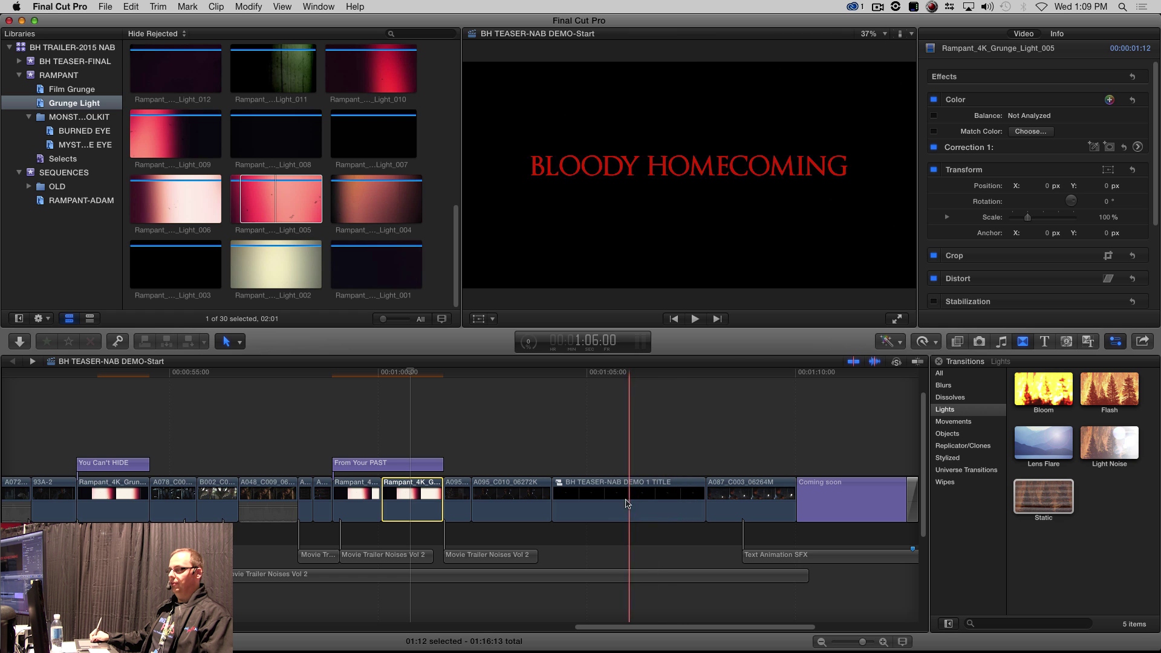
Open the BH TEASER-NAB DEMO 1 TITLE compound clip and browse Generators to Glimmer, undoing a trial insert
{"action": "left_click", "coordinate": [1068, 342]}
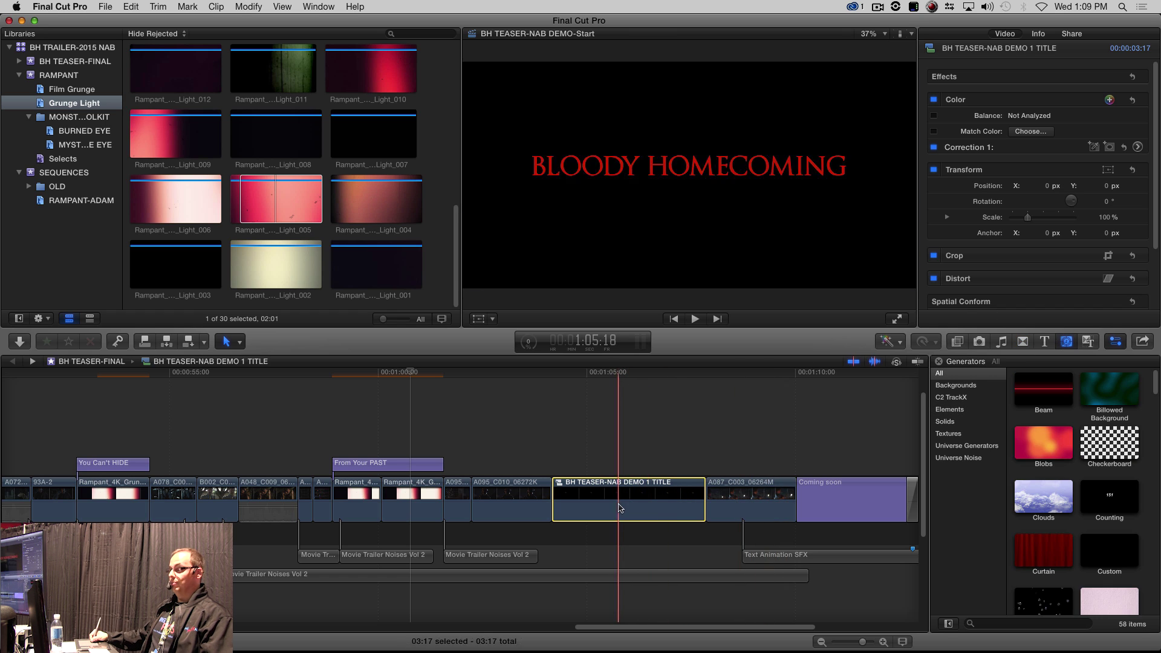
{"action": "double_click", "coordinate": [626, 512]}
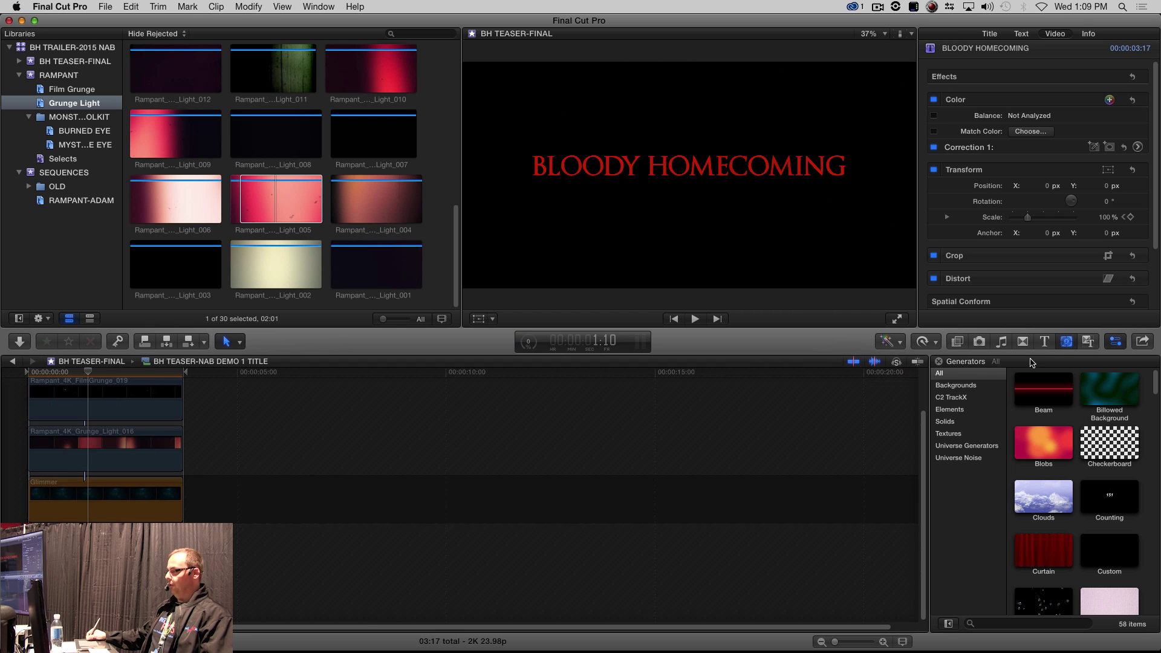
{"action": "left_click", "coordinate": [1076, 346]}
{"action": "left_click", "coordinate": [1065, 344]}
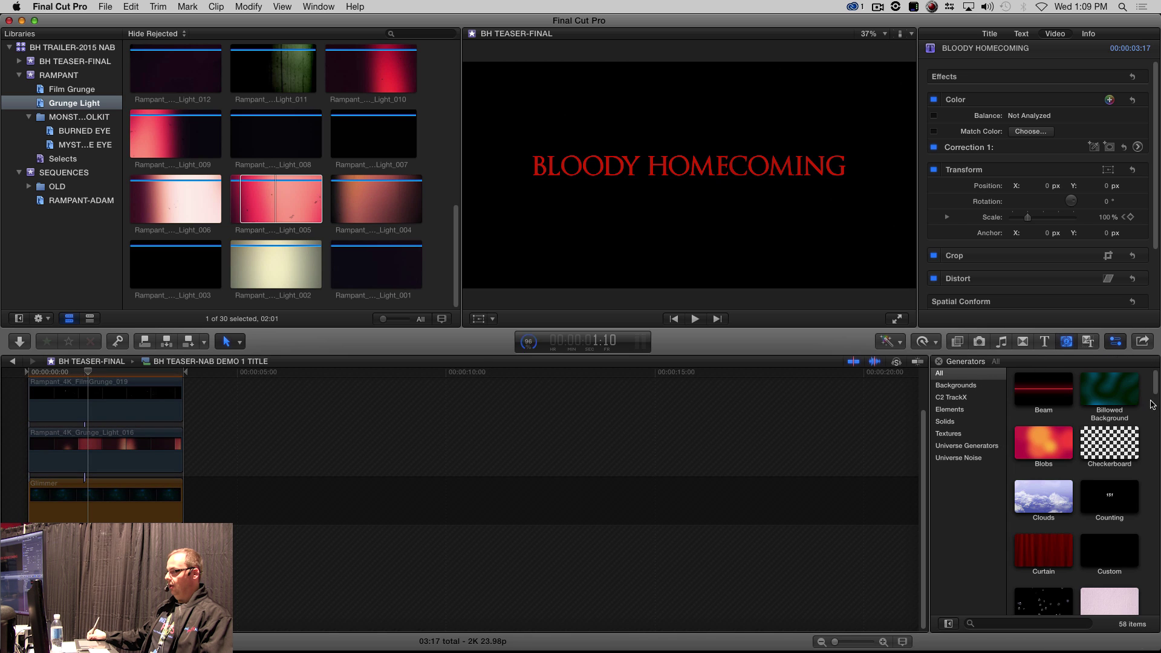
{"action": "scroll", "coordinate": [1099, 417], "scroll_direction": "down", "scroll_amount": 5}
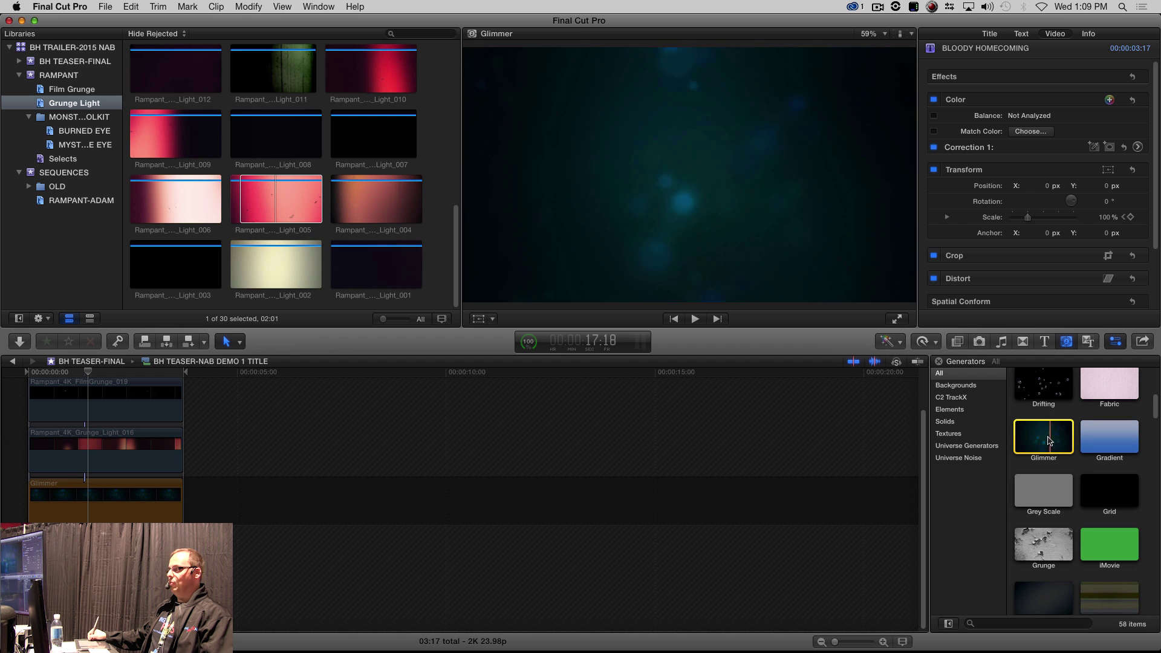
{"action": "key", "text": "w"}
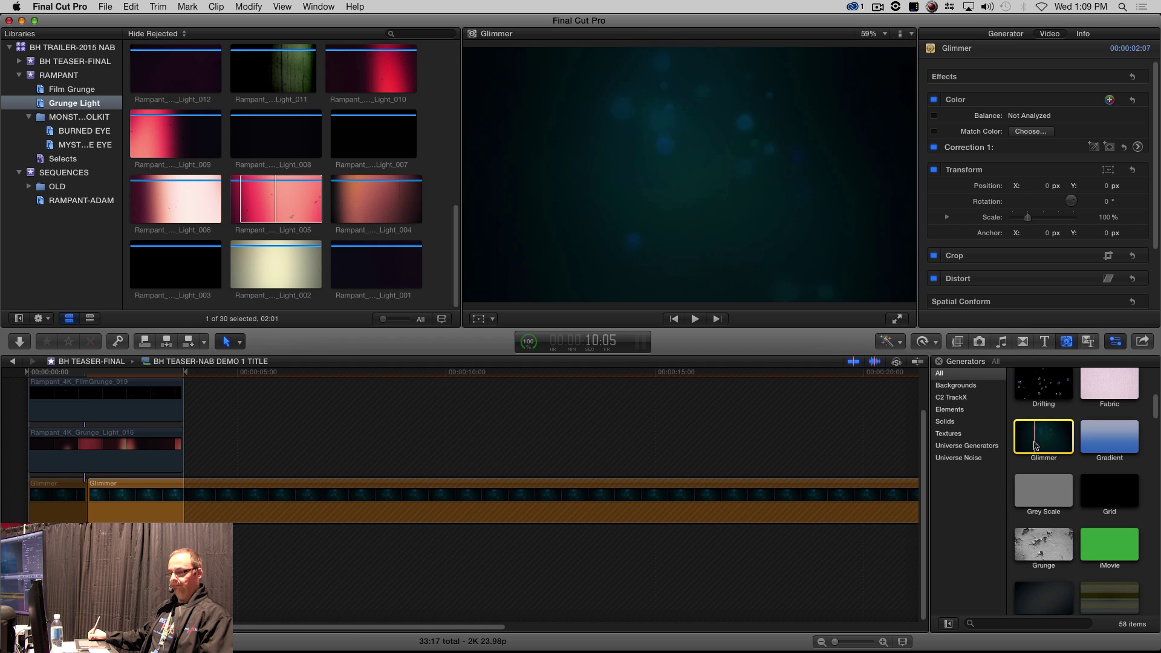
{"action": "key", "text": "super+z"}
{"action": "left_click", "coordinate": [112, 519]}
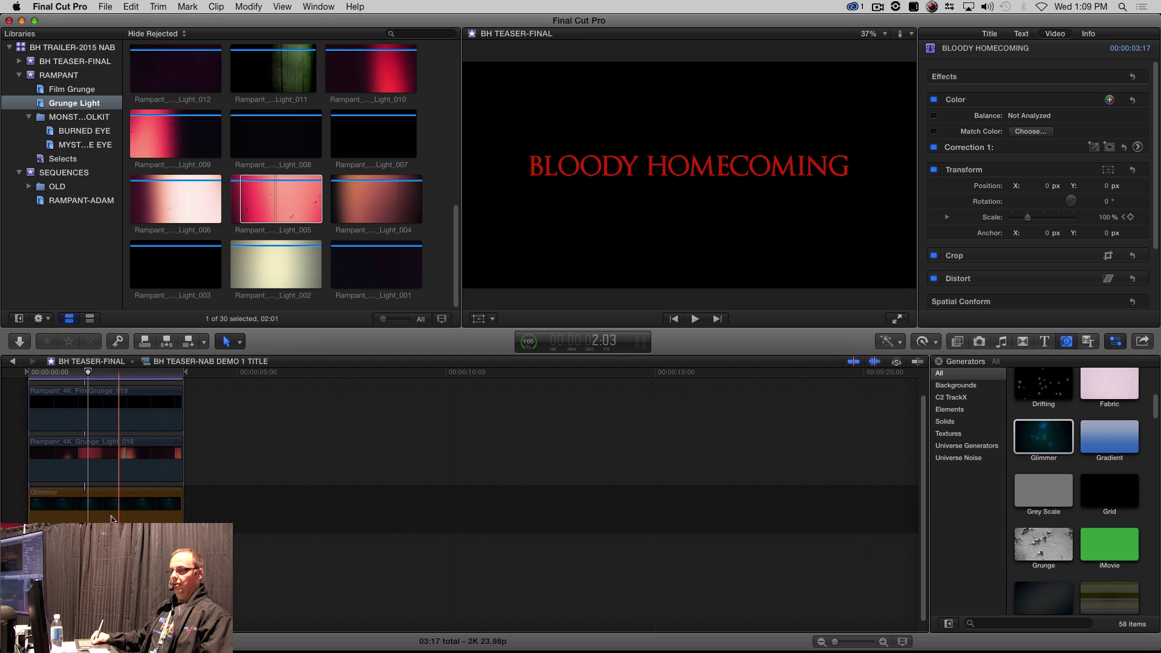
Enable the Glimmer and Grunge_Light_016 layers, keeping Add blend at 100% opacity
{"action": "key", "text": "v"}
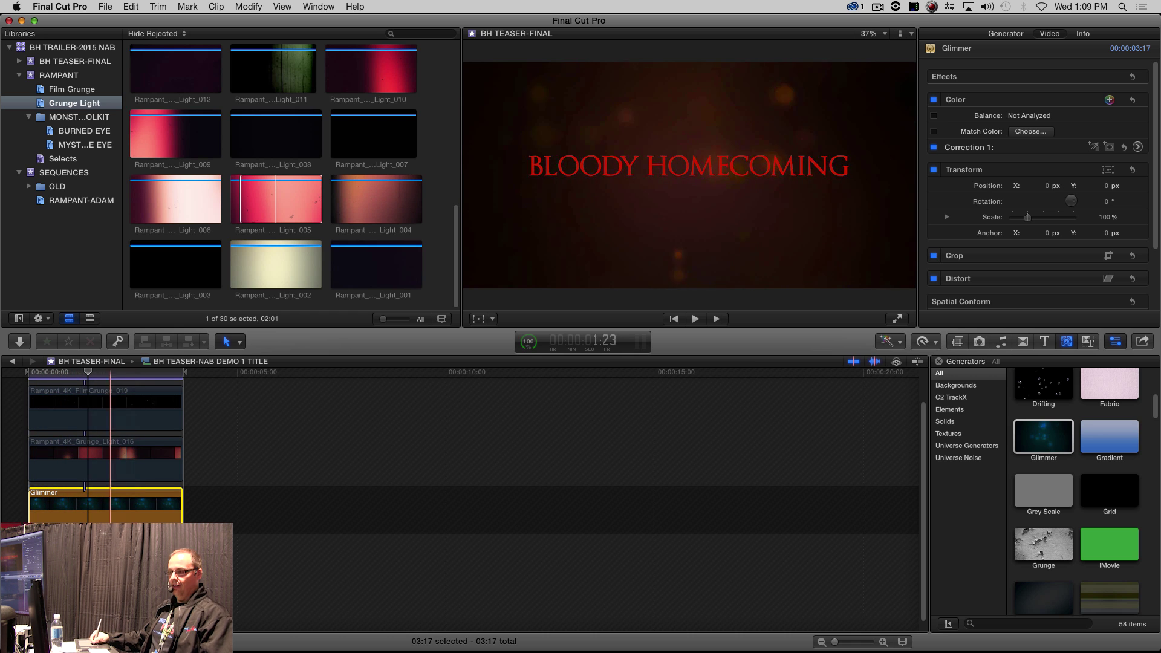
{"action": "key", "text": "v"}
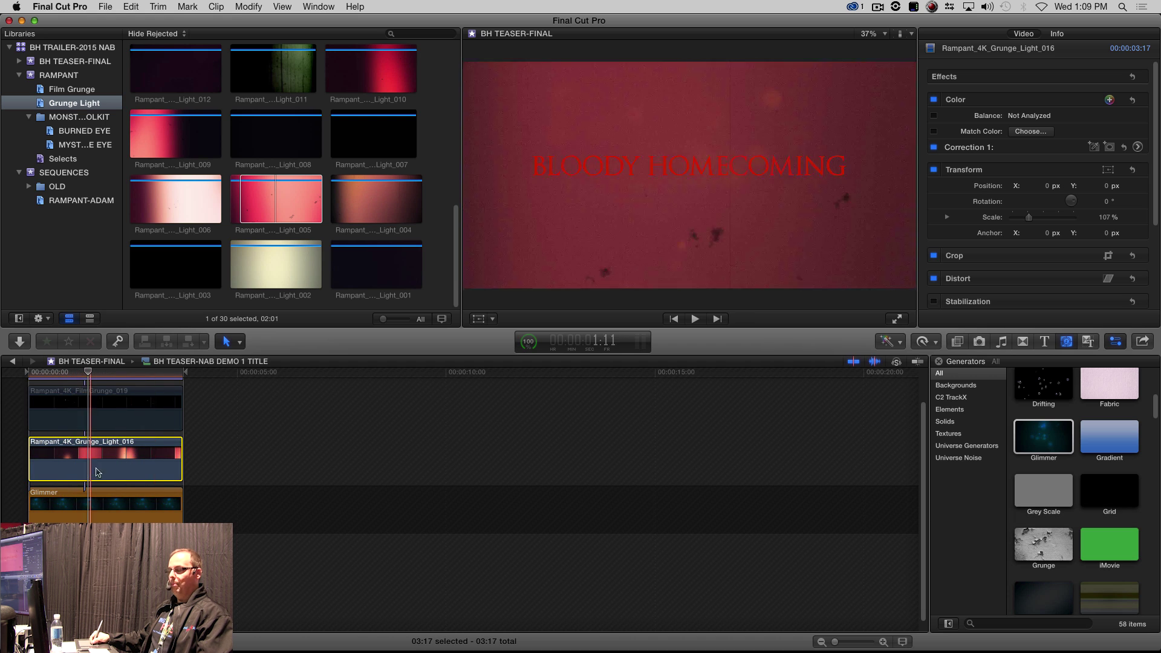
{"action": "scroll", "coordinate": [1058, 242], "scroll_direction": "down", "scroll_amount": 5}
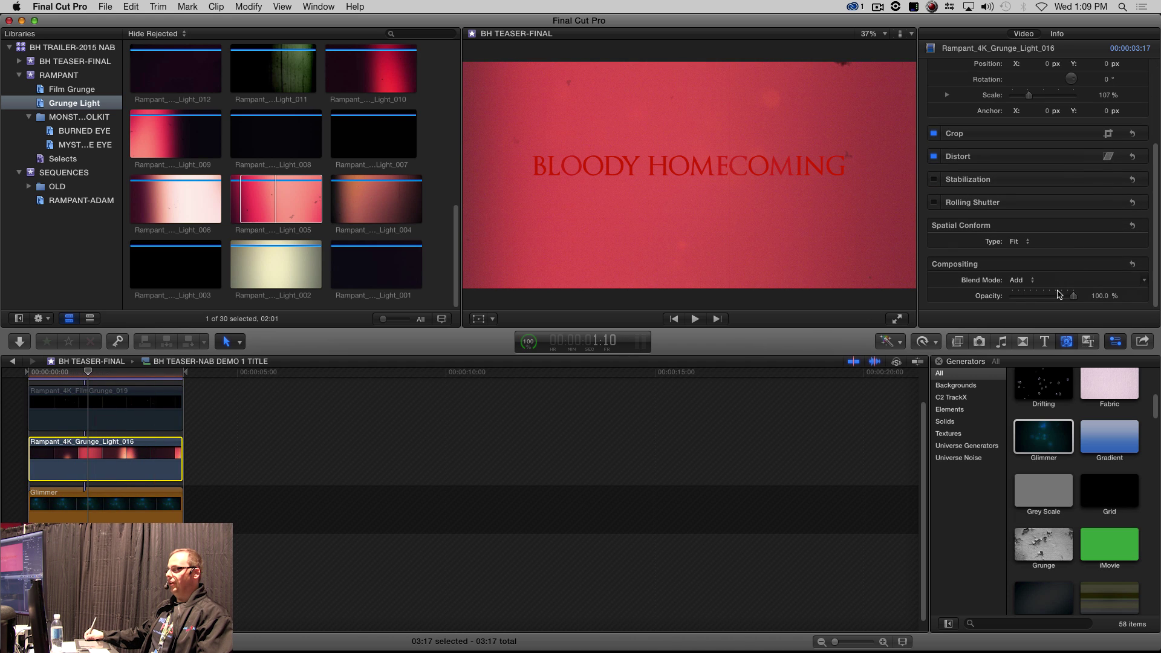
{"action": "left_click_drag", "start_coordinate": [1074, 295], "coordinate": [1062, 300]}
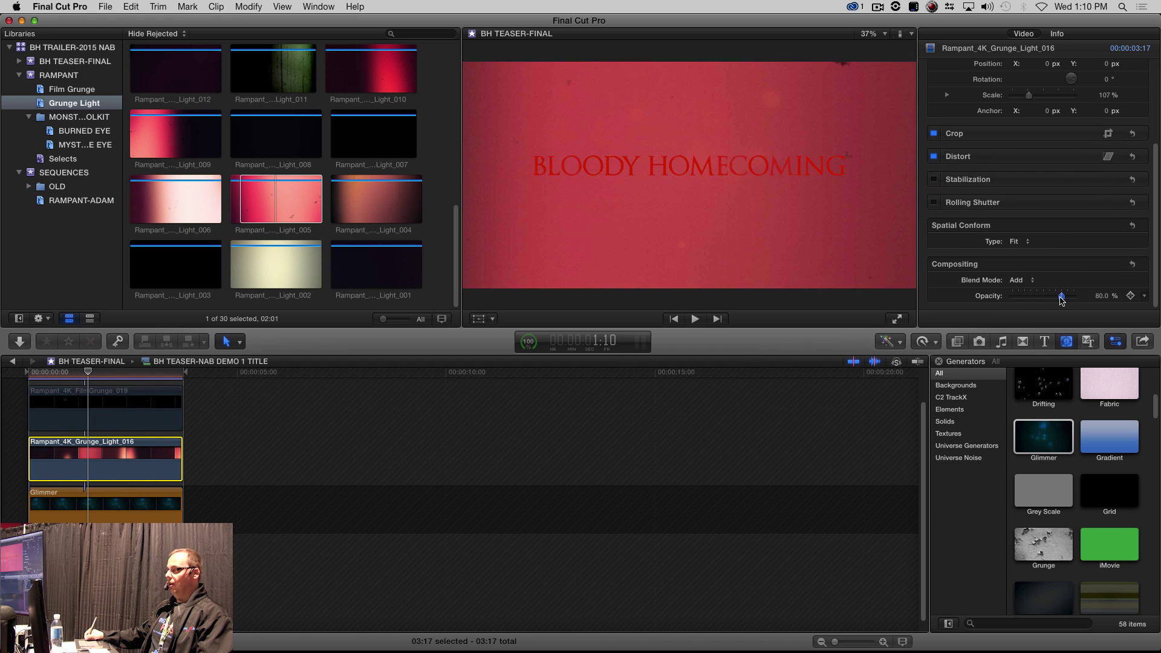
{"action": "left_click", "coordinate": [1019, 281]}
{"action": "left_click", "coordinate": [1021, 281]}
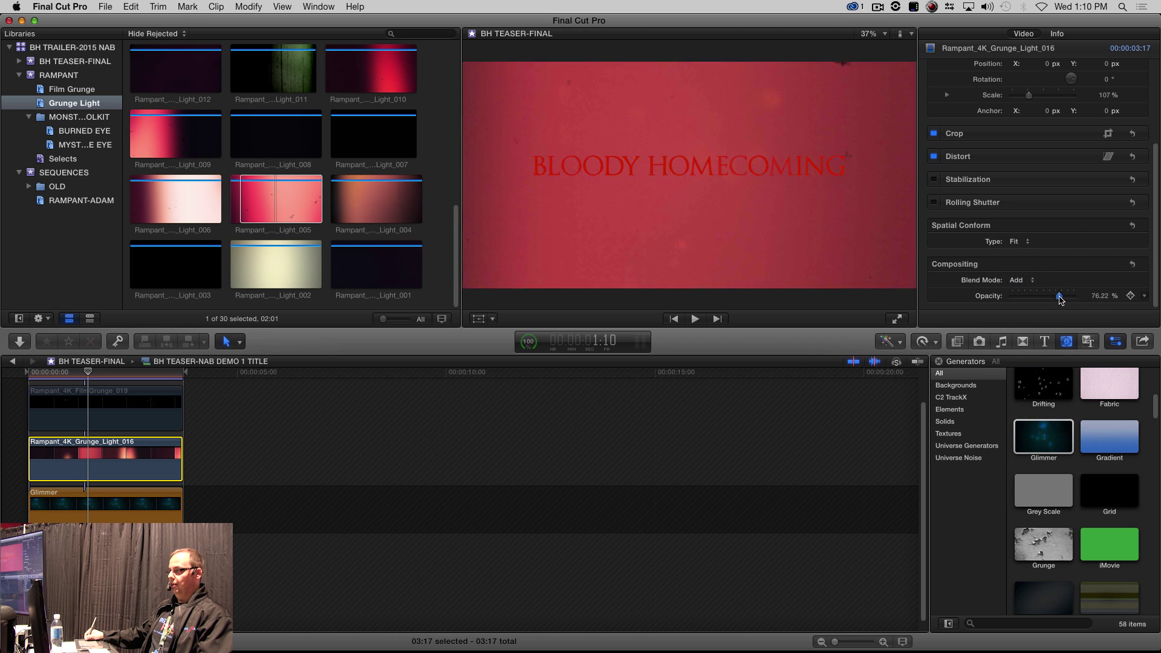
{"action": "left_click_drag", "start_coordinate": [1060, 300], "coordinate": [1079, 299]}
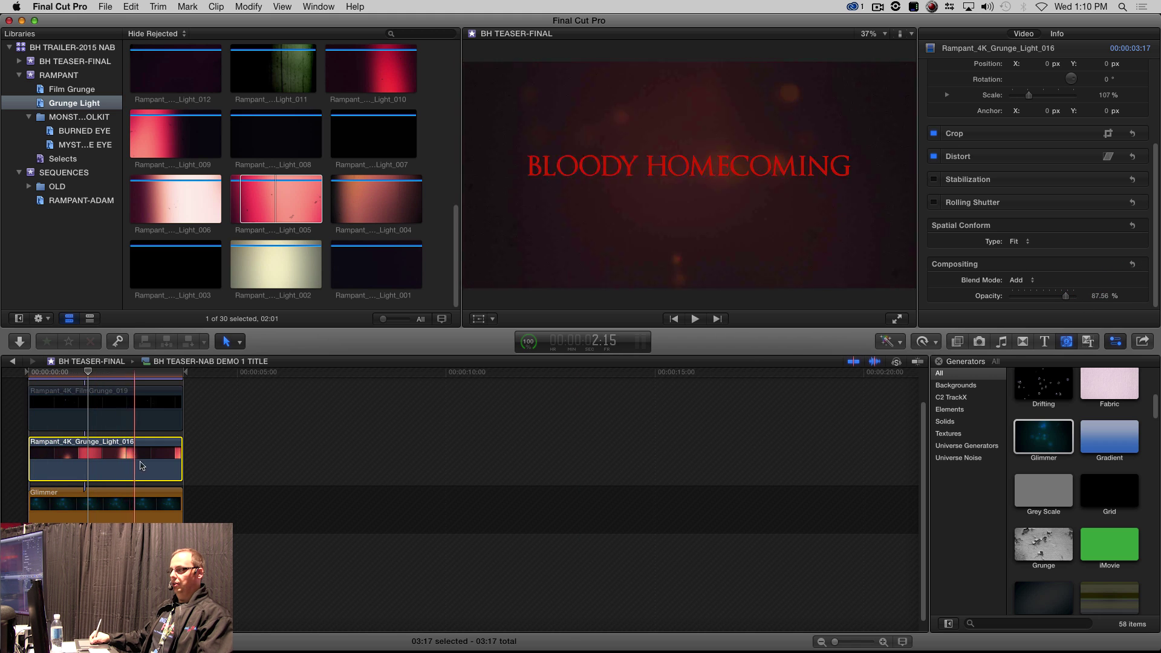
Select the FilmGrunge_019 clip above and re-enable it, widening the Generators browser
{"action": "key", "text": "super+Up"}
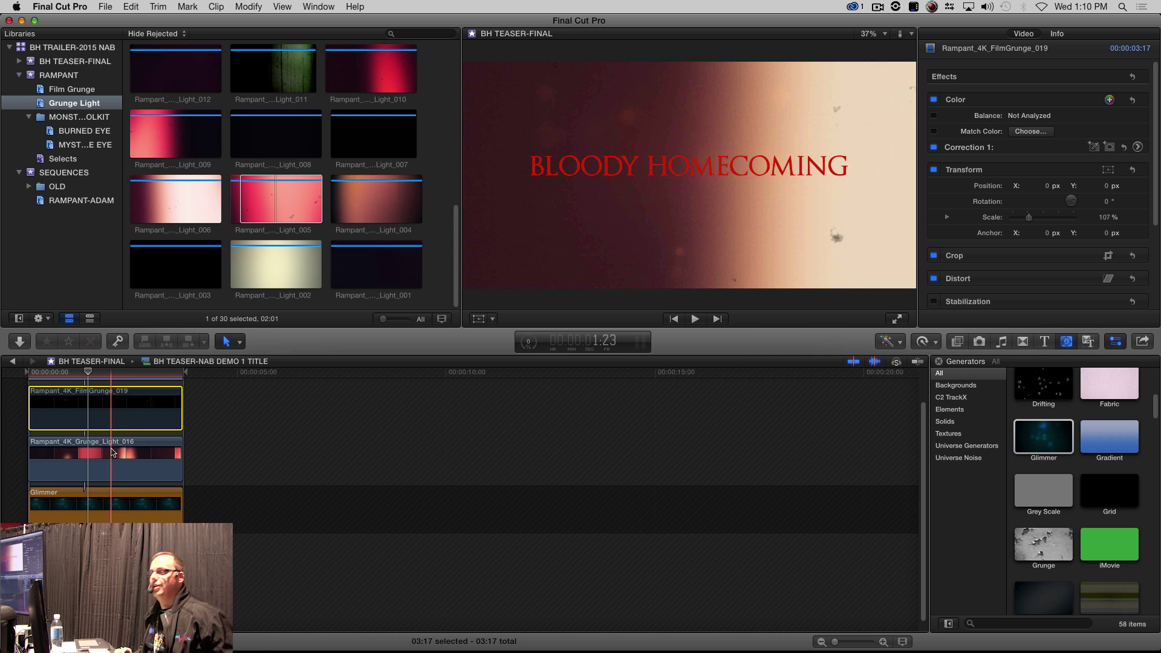
{"action": "key", "text": "v"}
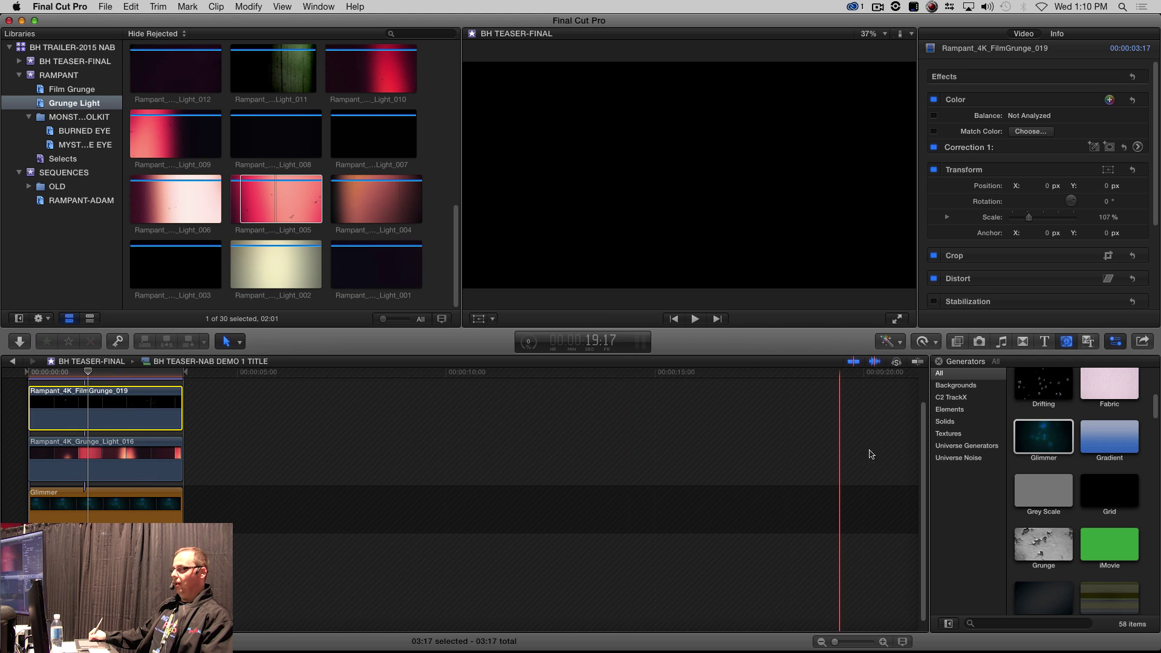
{"action": "left_click_drag", "start_coordinate": [924, 443], "coordinate": [918, 431]}
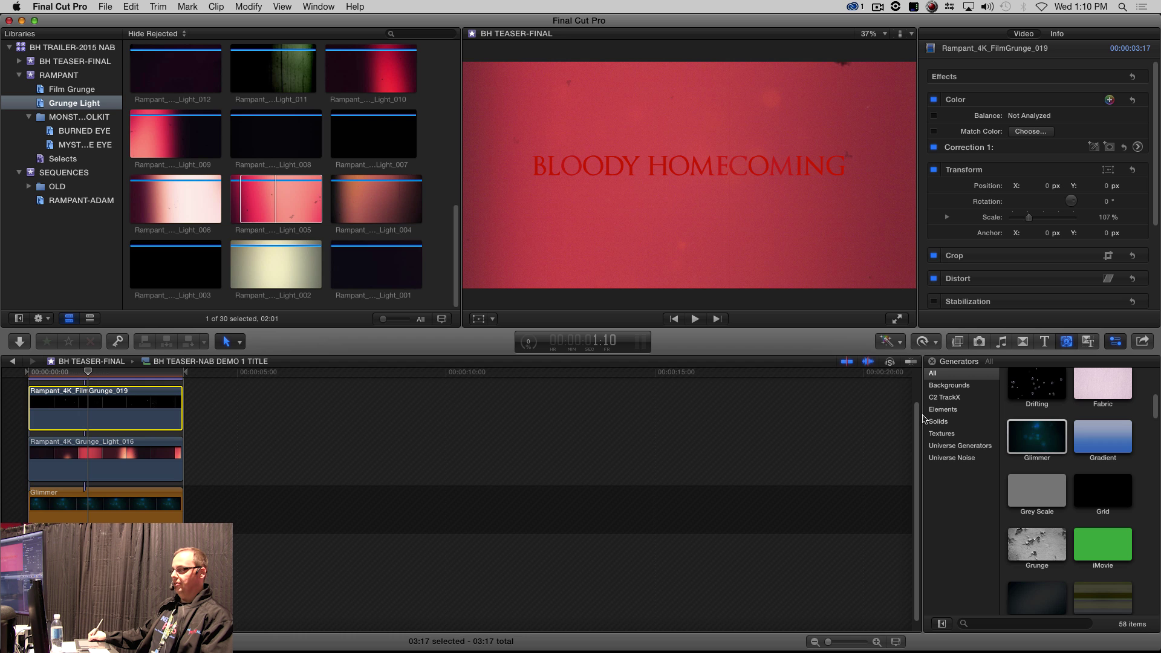
{"action": "scroll", "coordinate": [846, 454], "scroll_direction": "up", "scroll_amount": 3}
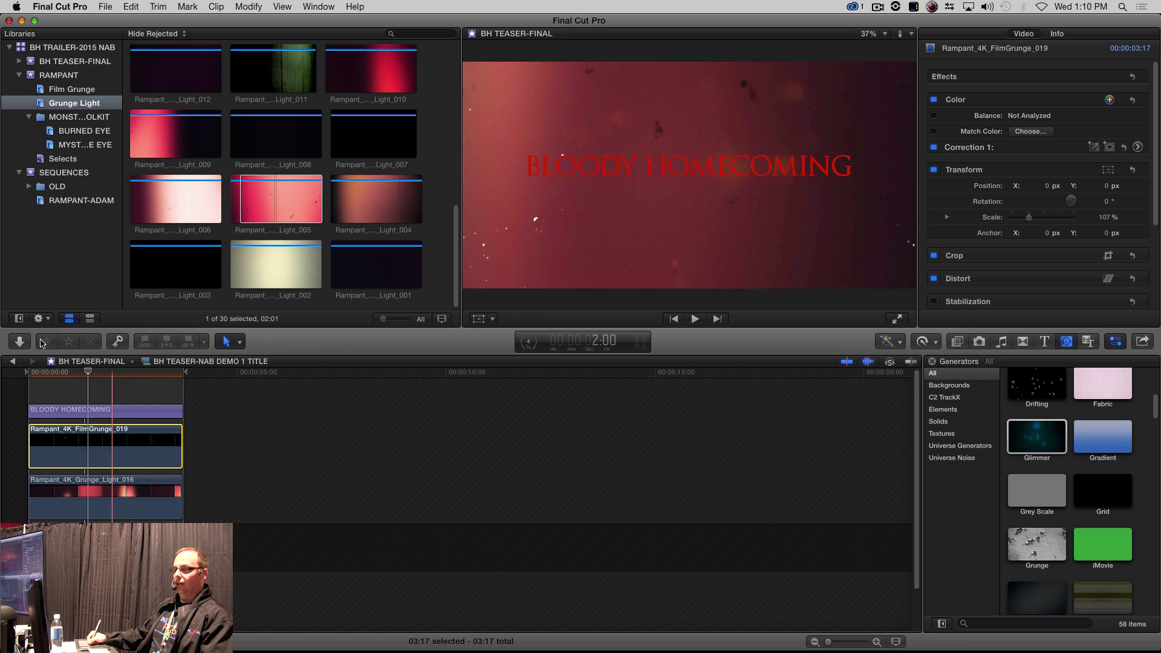
Return to the BH TEASER-NAB DEMO-Start project with the Inspector showing
{"action": "left_click", "coordinate": [14, 362]}
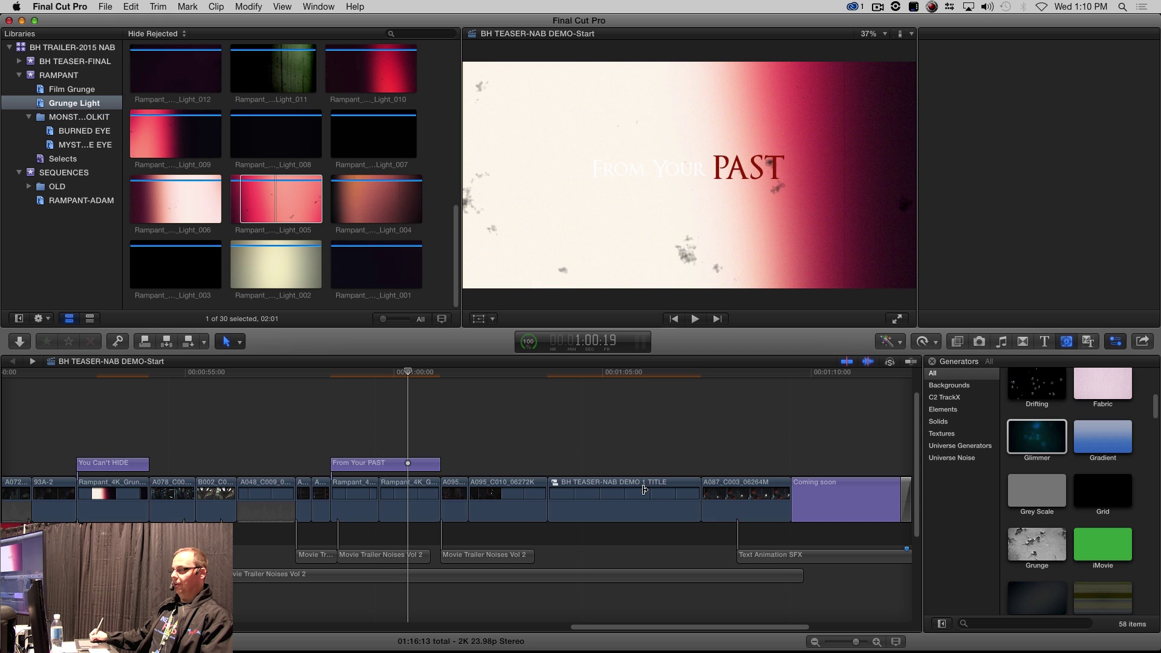
{"action": "key", "text": "super+4"}
{"action": "left_click_drag", "start_coordinate": [686, 629], "coordinate": [726, 629]}
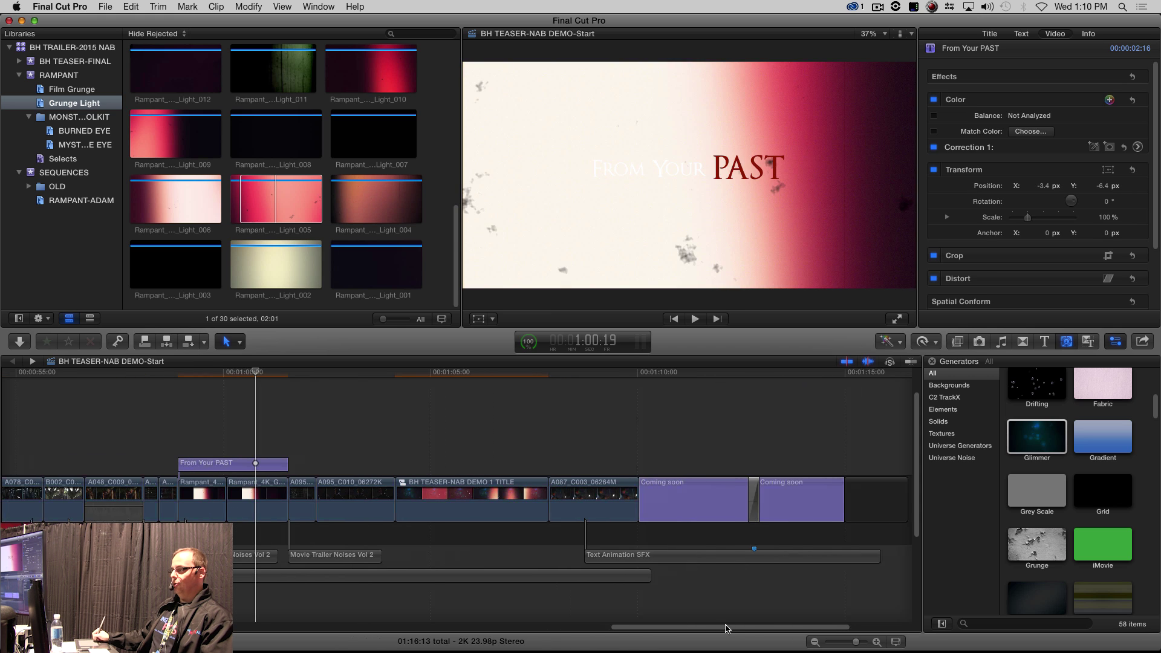
{"action": "scroll", "coordinate": [545, 569], "scroll_direction": "left", "scroll_amount": 5}
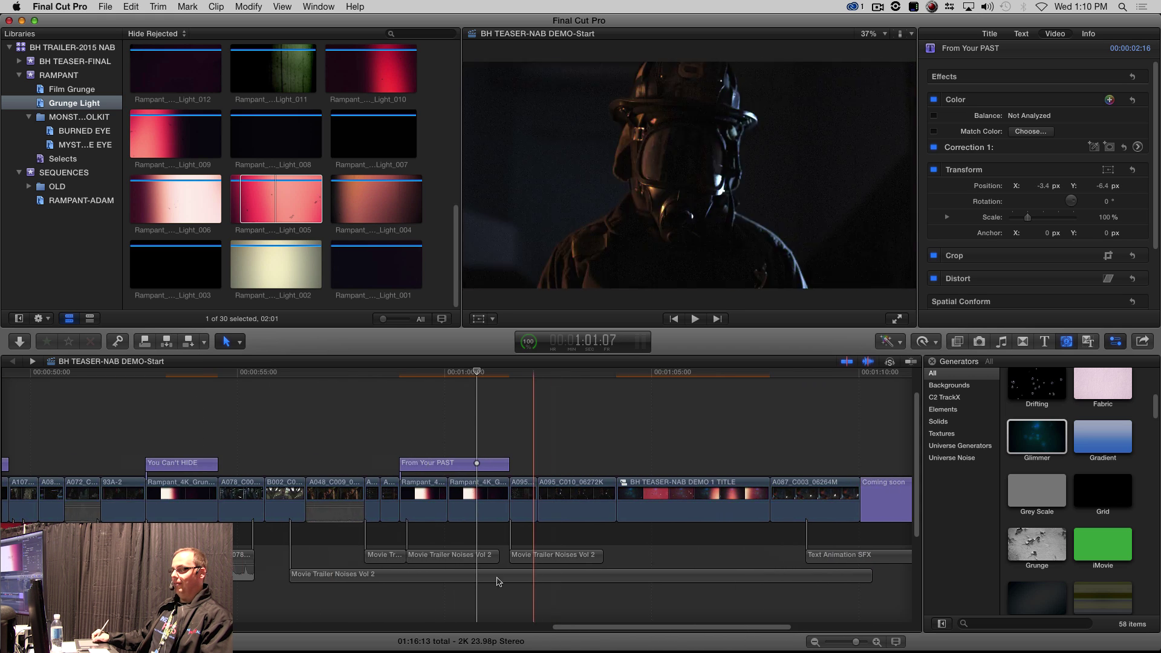
Play part of the trailer, then scroll and zoom the timeline to review the title cards
{"action": "key", "text": "space"}
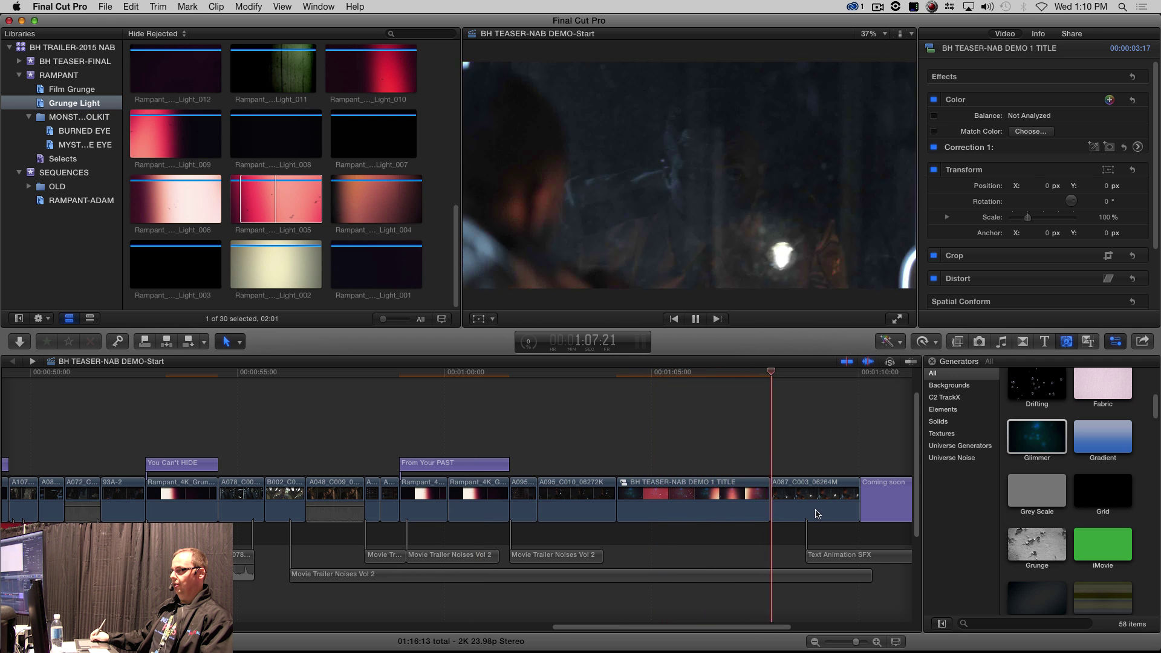
{"action": "key", "text": "space"}
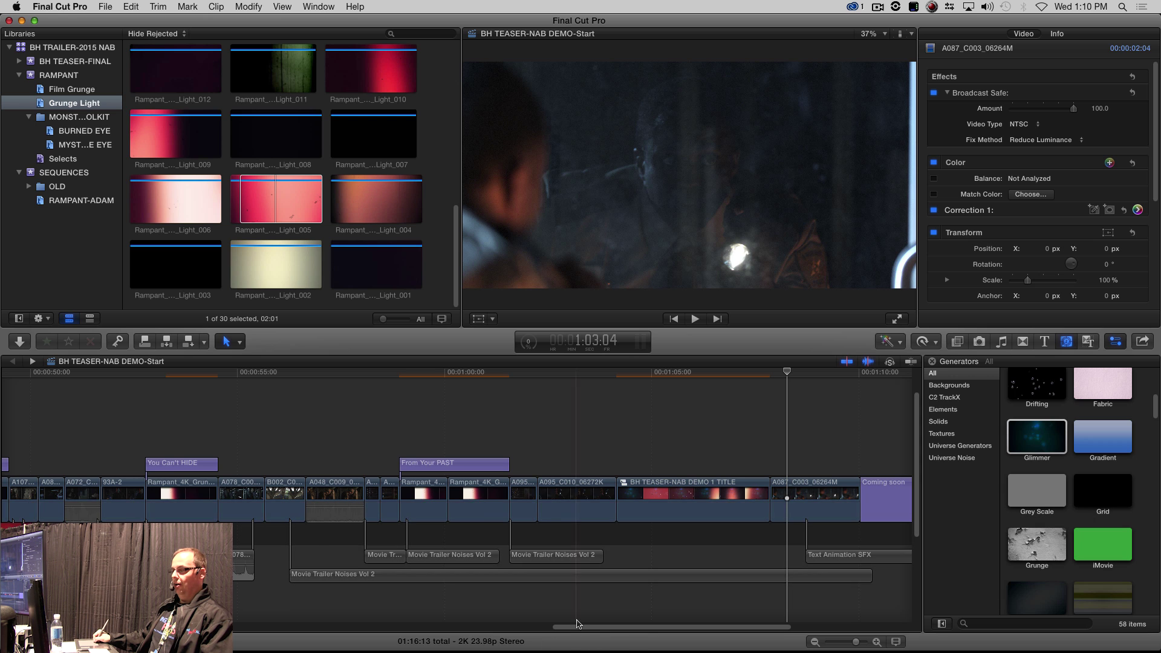
{"action": "left_click_drag", "start_coordinate": [577, 626], "coordinate": [120, 626]}
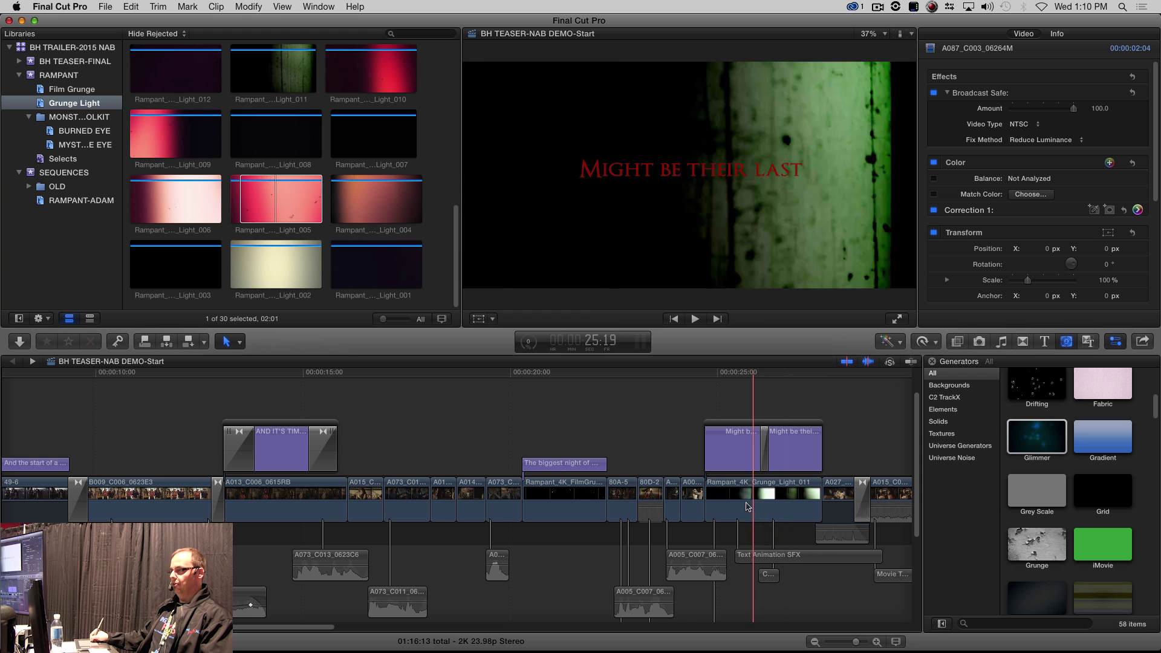
{"action": "scroll", "coordinate": [331, 541], "scroll_direction": "left", "scroll_amount": 10}
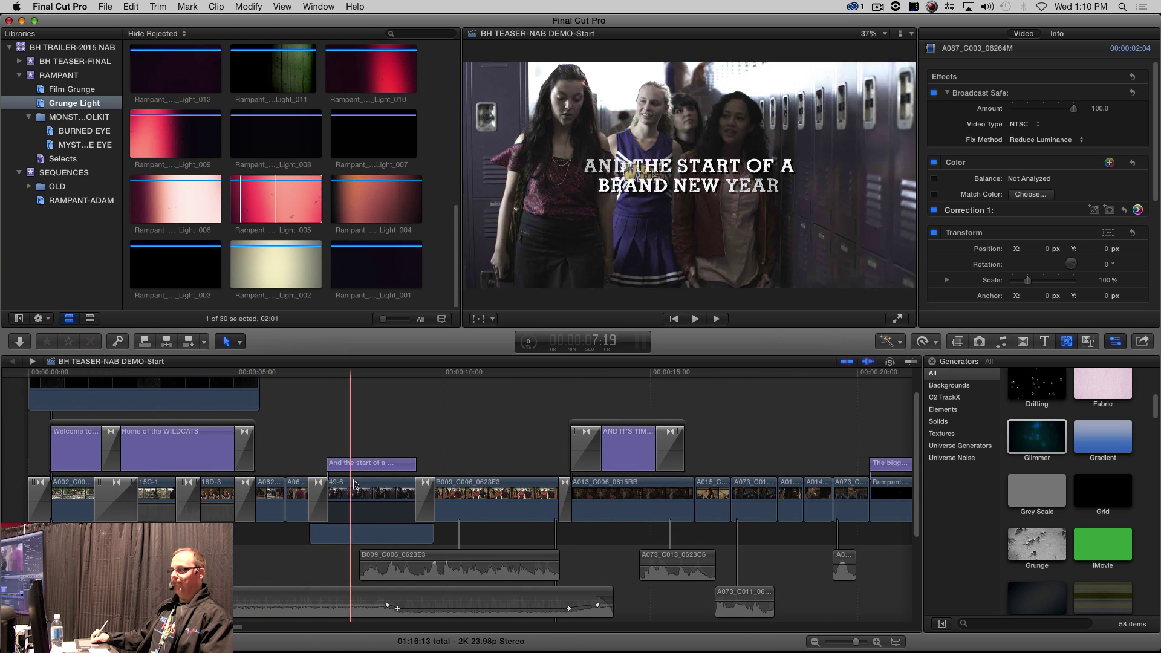
{"action": "left_click_drag", "start_coordinate": [235, 634], "coordinate": [542, 634]}
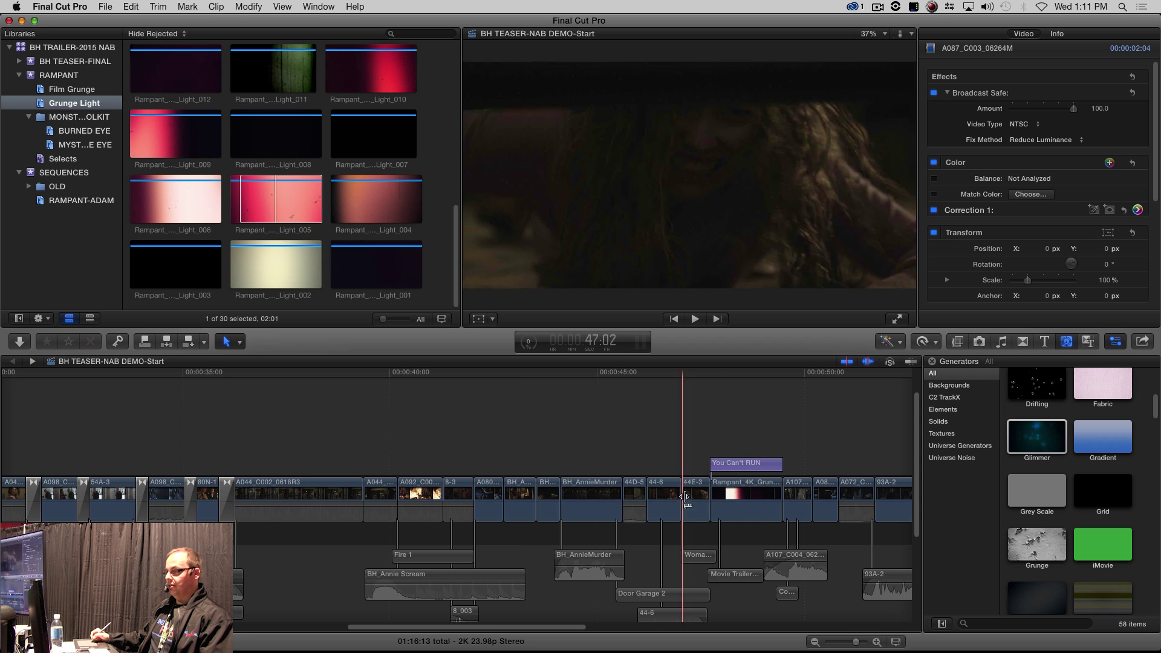
{"action": "key", "text": "super+equal"}
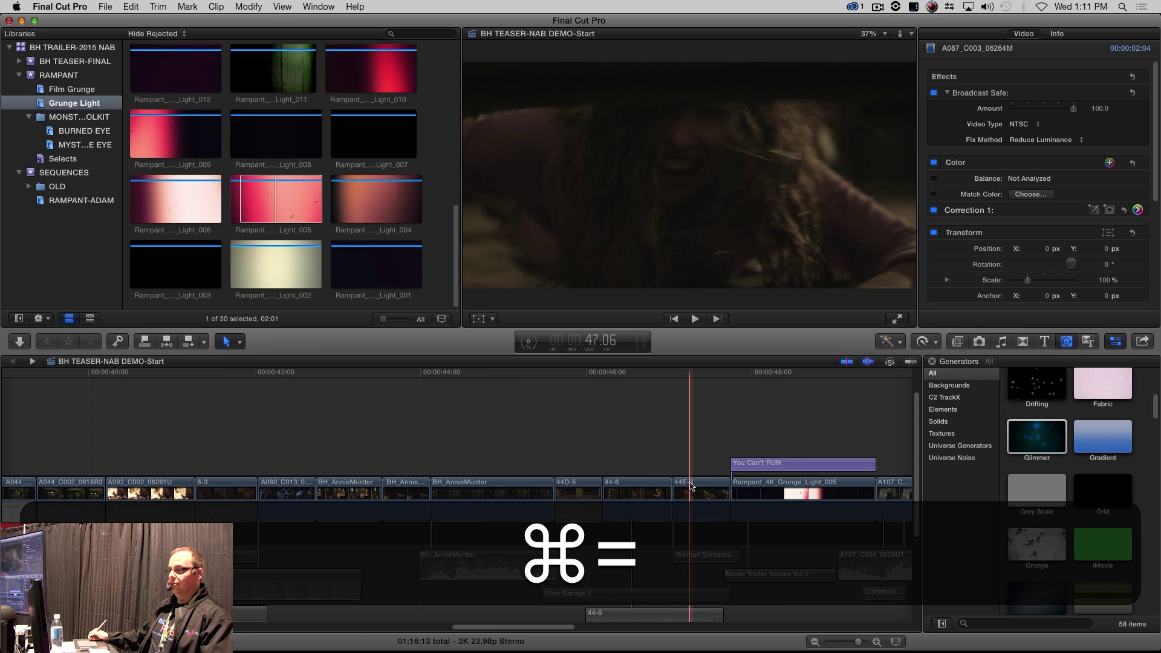
Show the eight BURNED EYE images and zoom the timeline around janitor shot 93A-2
{"action": "left_click", "coordinate": [77, 132]}
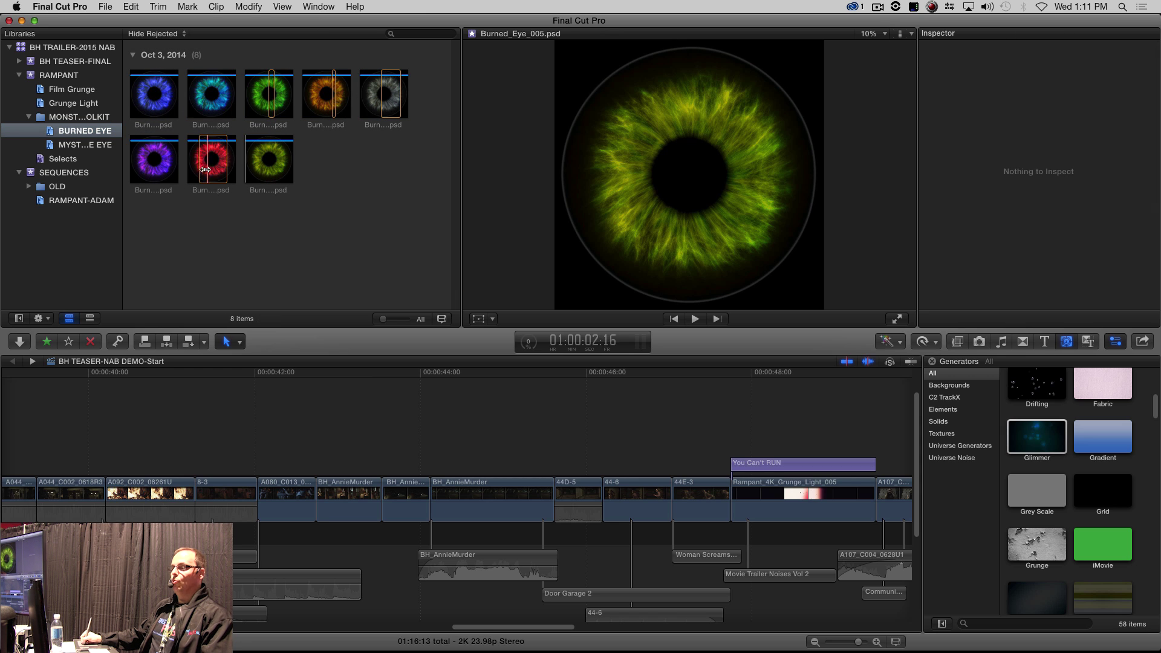
{"action": "key", "text": "Down"}
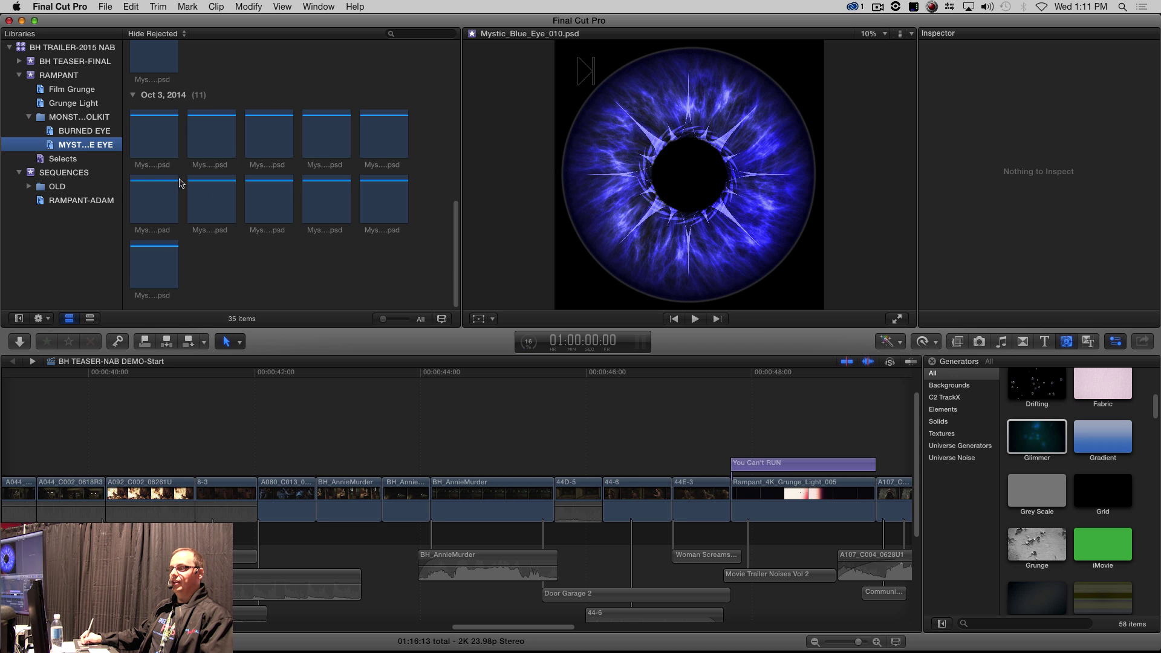
{"action": "left_click", "coordinate": [80, 132]}
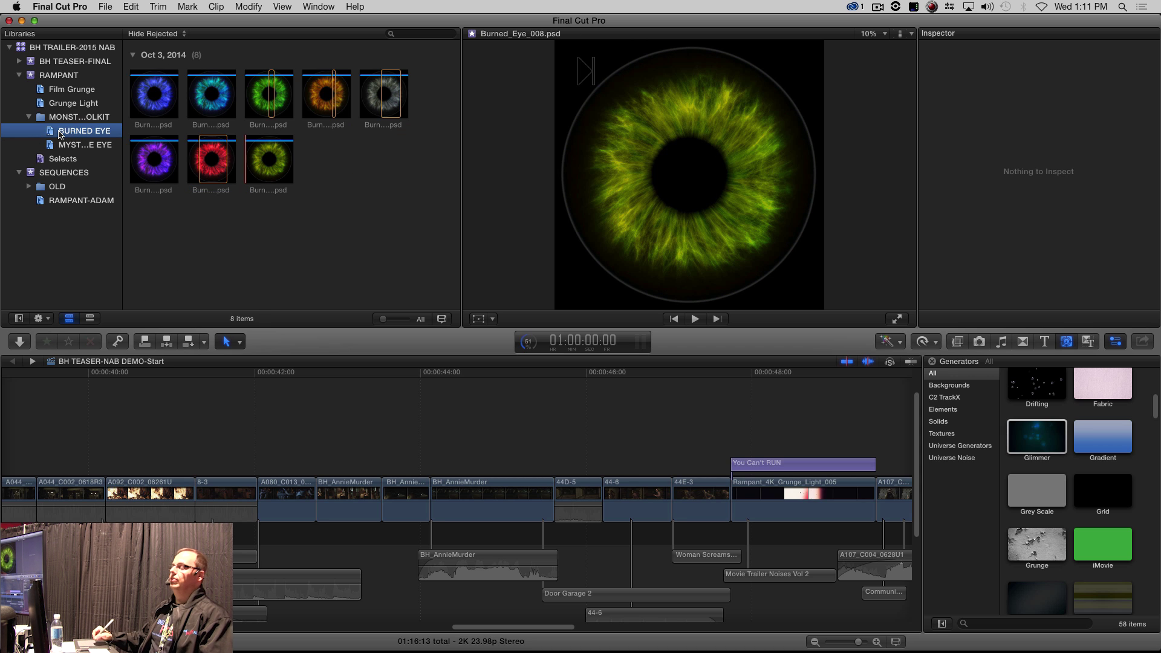
{"action": "left_click", "coordinate": [641, 572]}
{"action": "scroll", "coordinate": [572, 516], "scroll_direction": "right", "scroll_amount": 5}
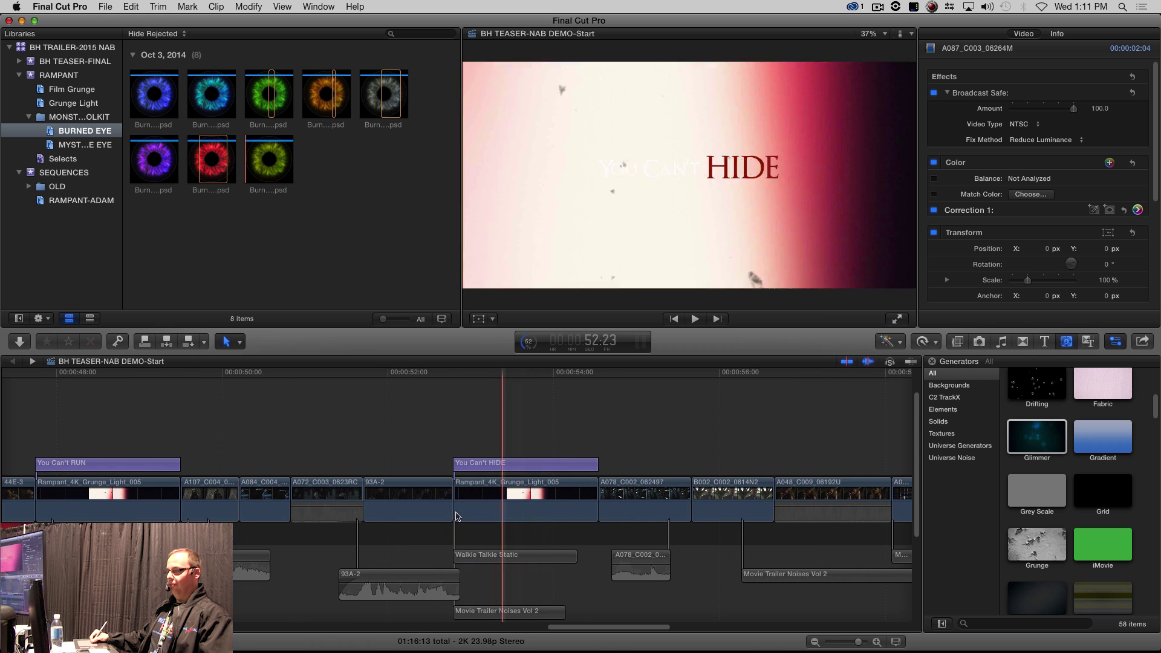
{"action": "key", "text": "super+equal"}
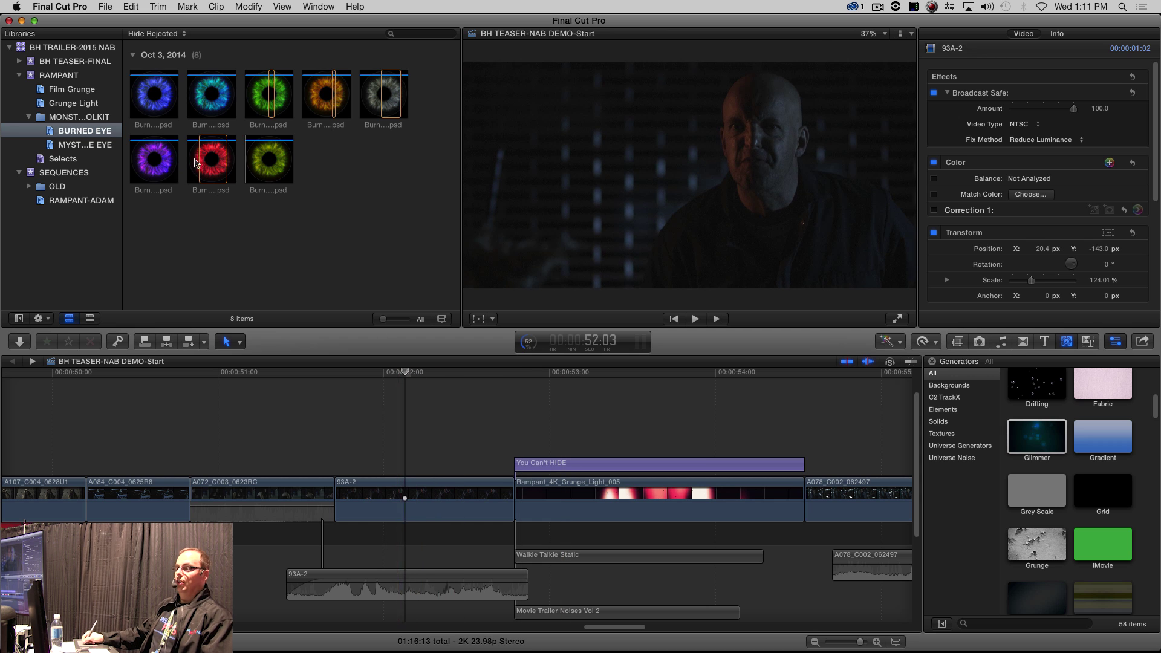
Connect Burned_Eye_005.psd above 93A-2, trimmed to end where 'You Can't HIDE' begins
{"action": "left_click", "coordinate": [195, 195]}
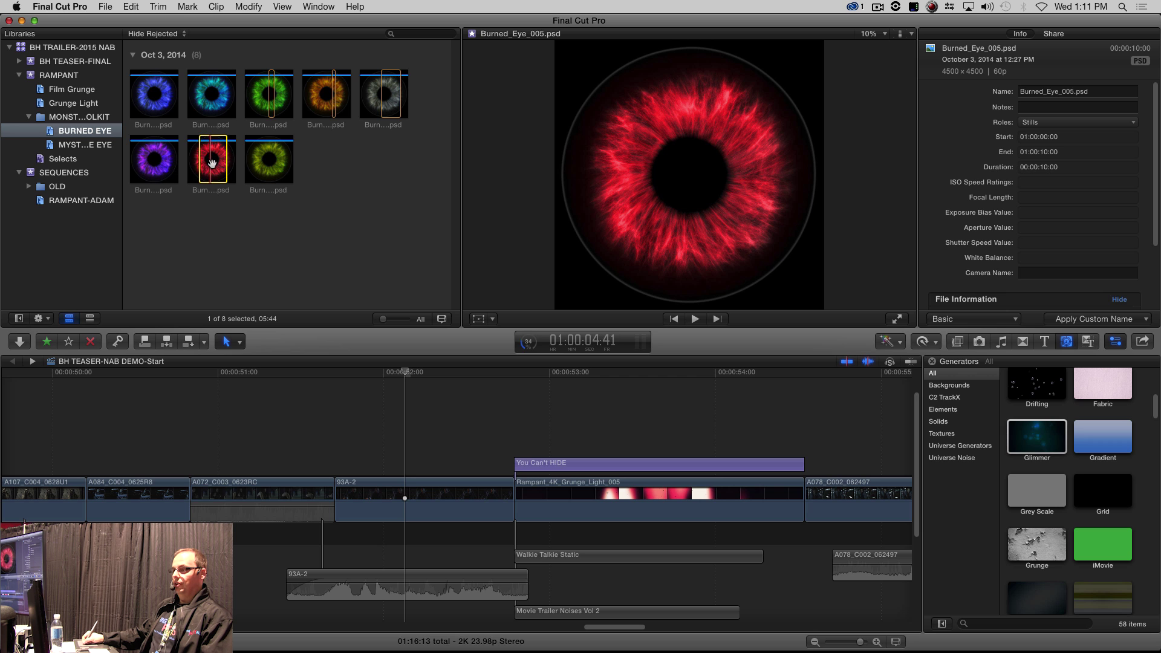
{"action": "left_click_drag", "start_coordinate": [271, 274], "coordinate": [321, 446]}
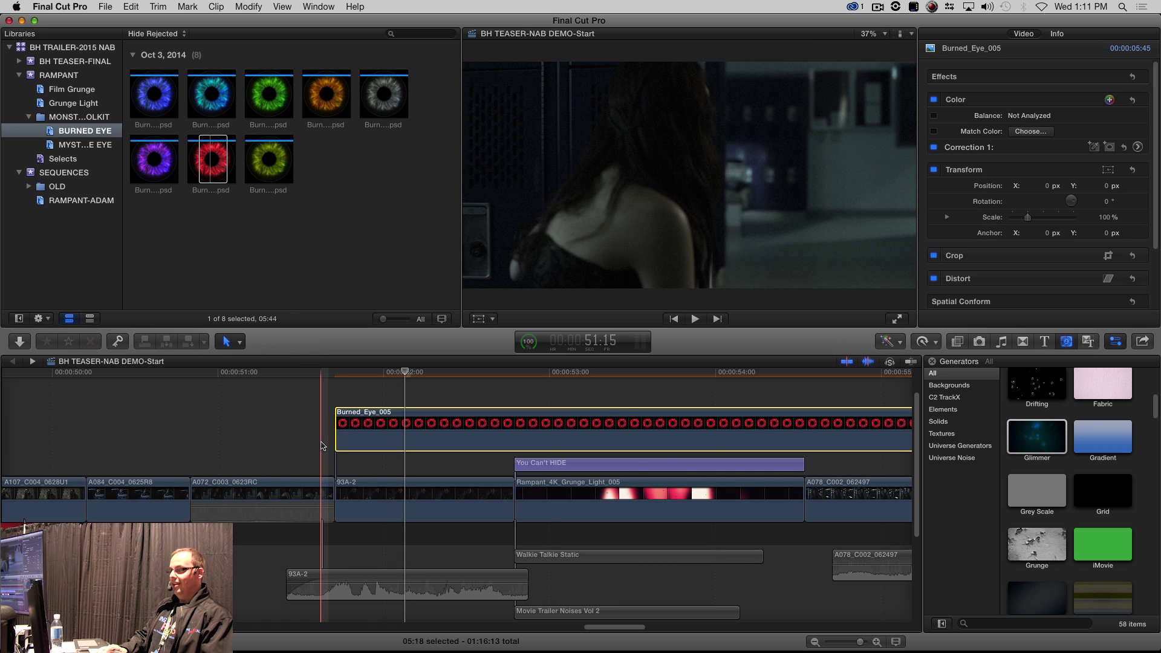
{"action": "key", "text": "super+minus"}
{"action": "left_click", "coordinate": [802, 387]}
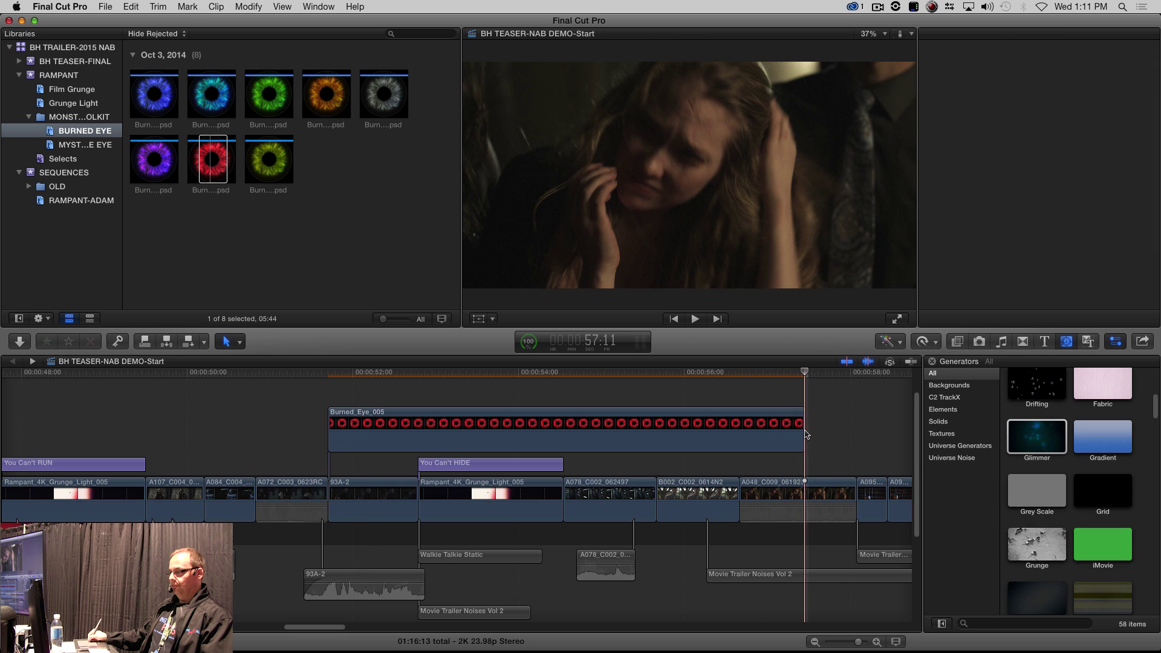
{"action": "left_click_drag", "start_coordinate": [789, 433], "coordinate": [418, 455]}
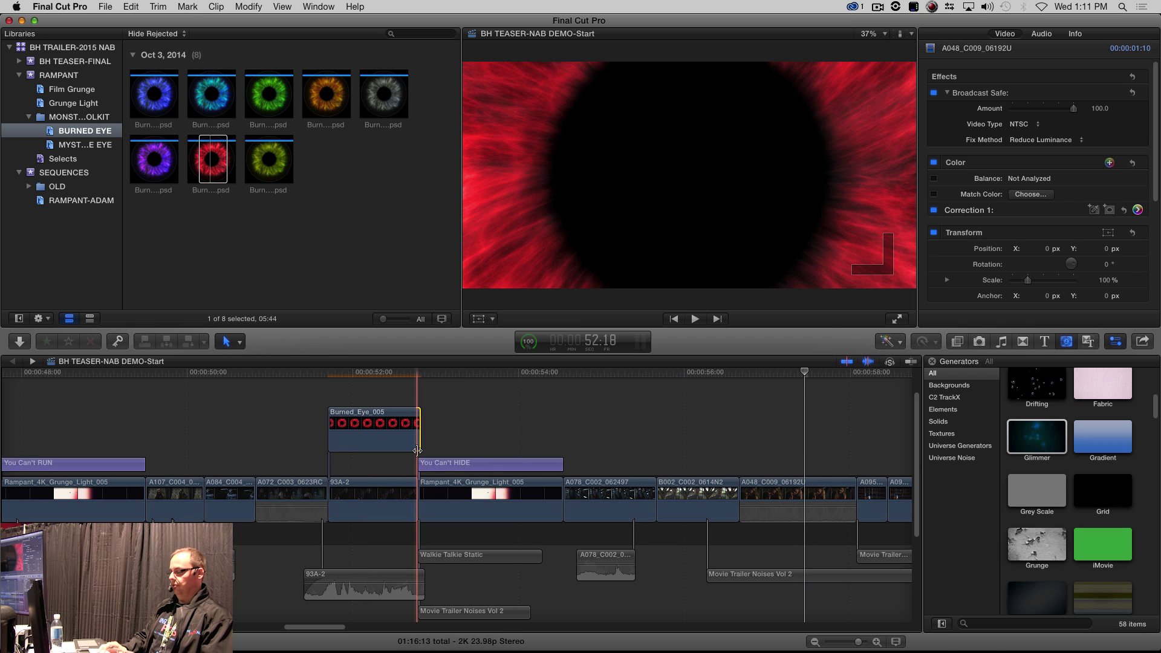
{"action": "key", "text": "super+equal"}
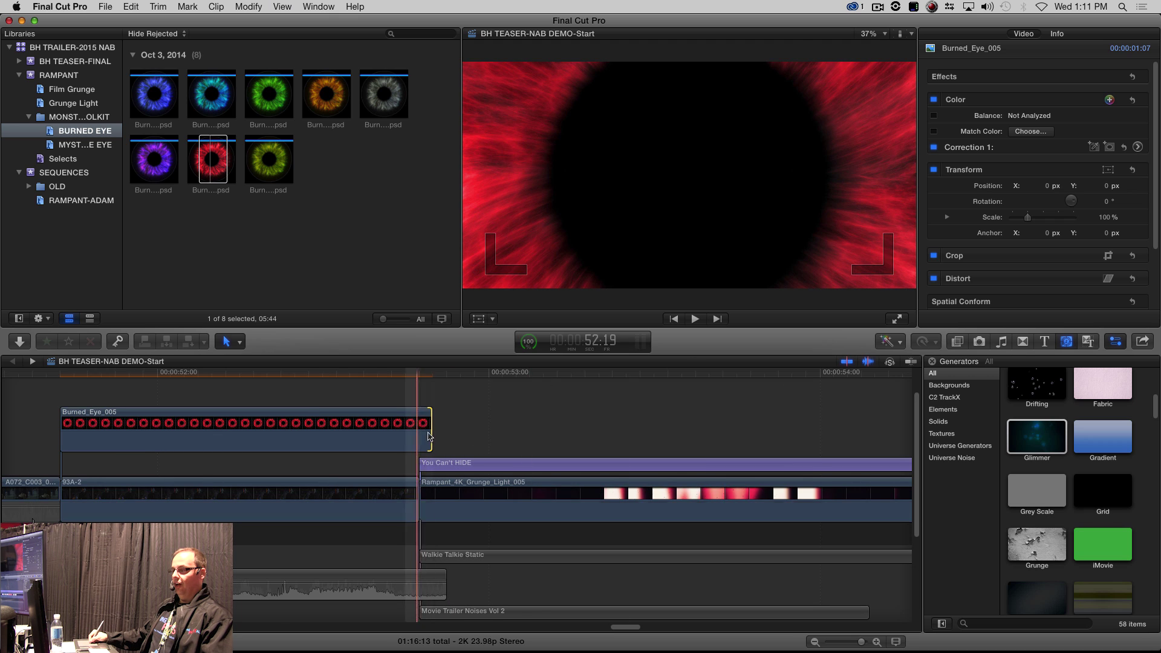
{"action": "left_click_drag", "start_coordinate": [428, 436], "coordinate": [343, 444]}
Play back the red eye overlay over the janitor shot
{"action": "left_click", "coordinate": [273, 460]}
{"action": "key", "text": "space"}
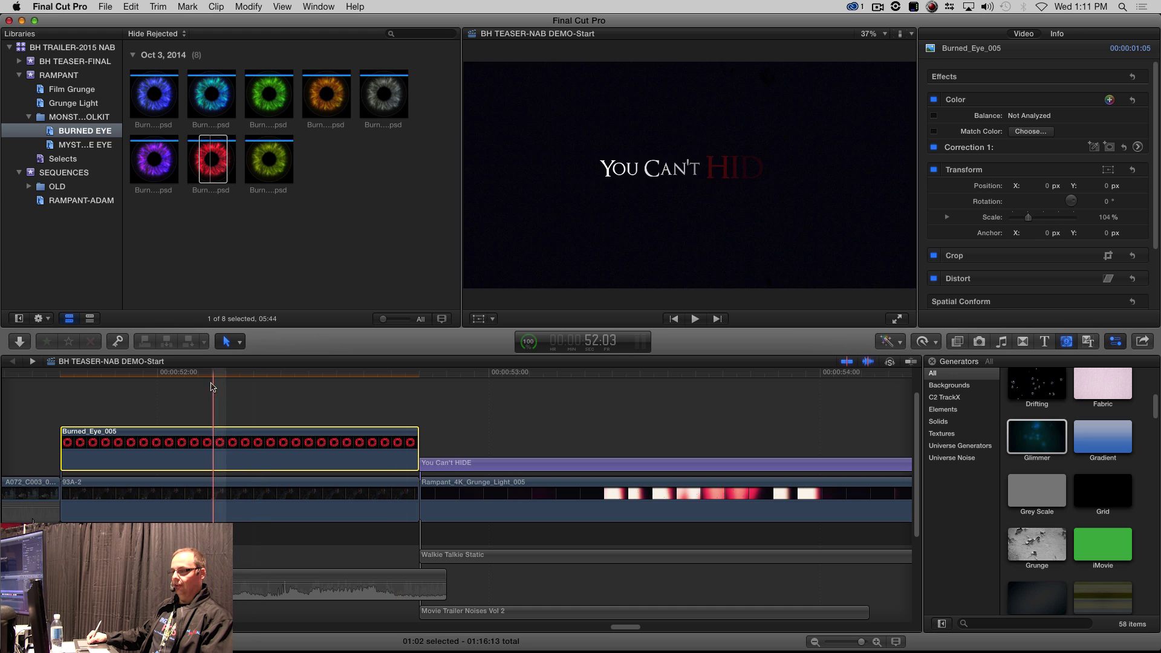
{"action": "left_click", "coordinate": [188, 376]}
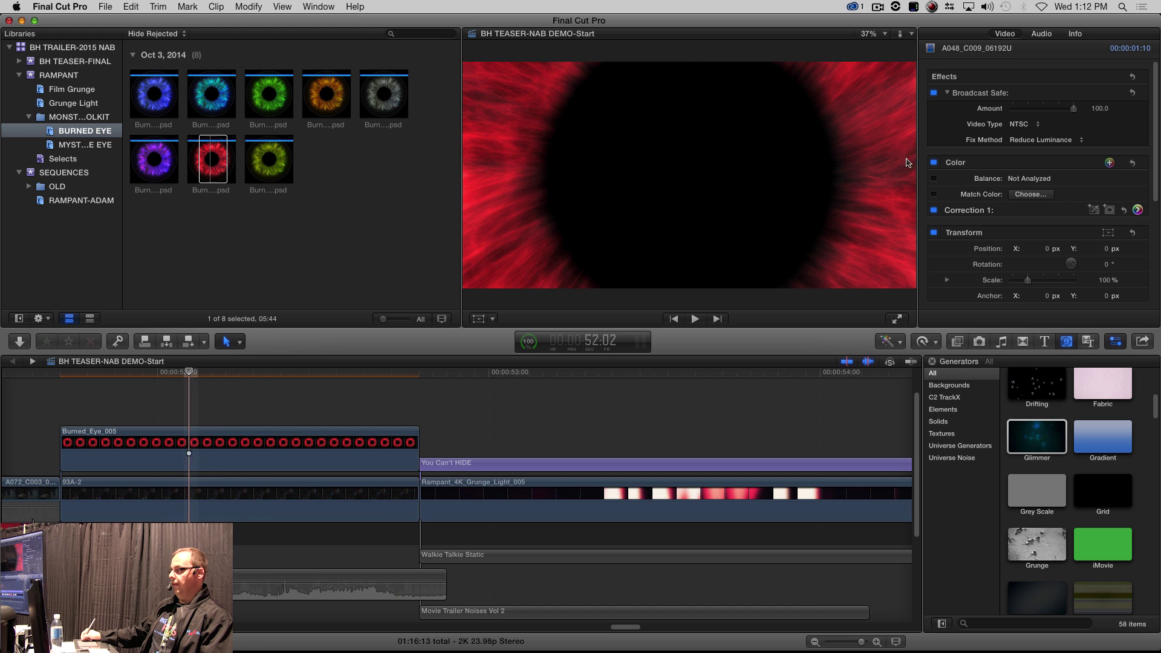
Shrink Burned_Eye_005 to about 30% and set its blend mode to Add
{"action": "scroll", "coordinate": [1156, 127], "scroll_direction": "down", "scroll_amount": 3}
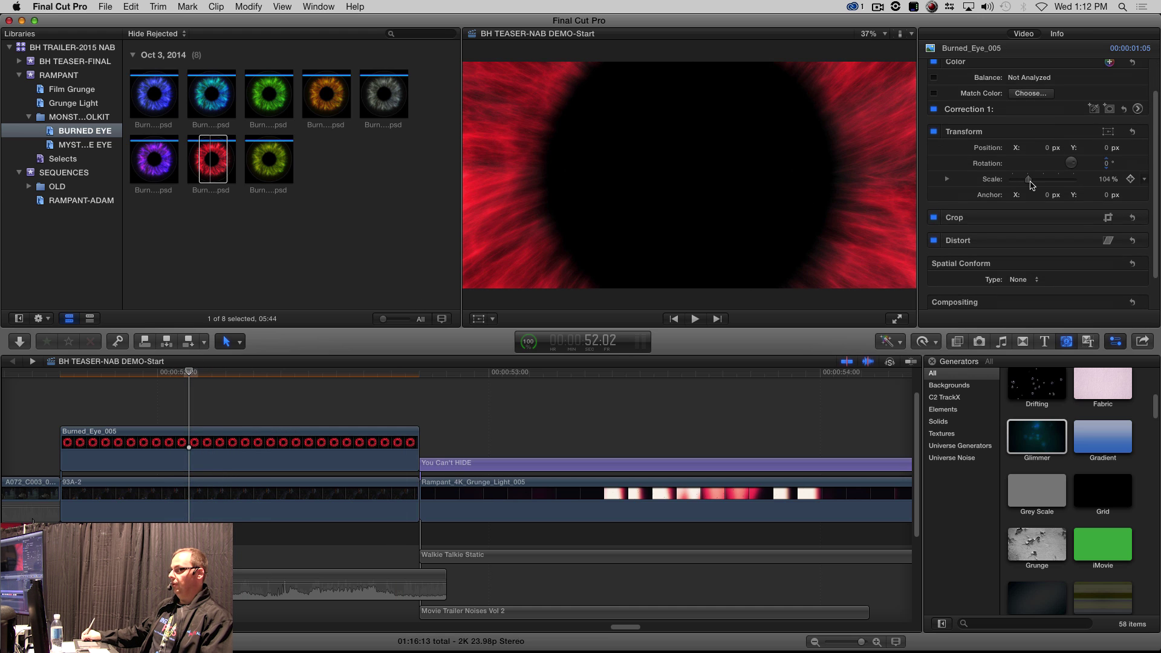
{"action": "left_click_drag", "start_coordinate": [1028, 183], "coordinate": [1017, 182]}
{"action": "scroll", "coordinate": [1156, 174], "scroll_direction": "down", "scroll_amount": 3}
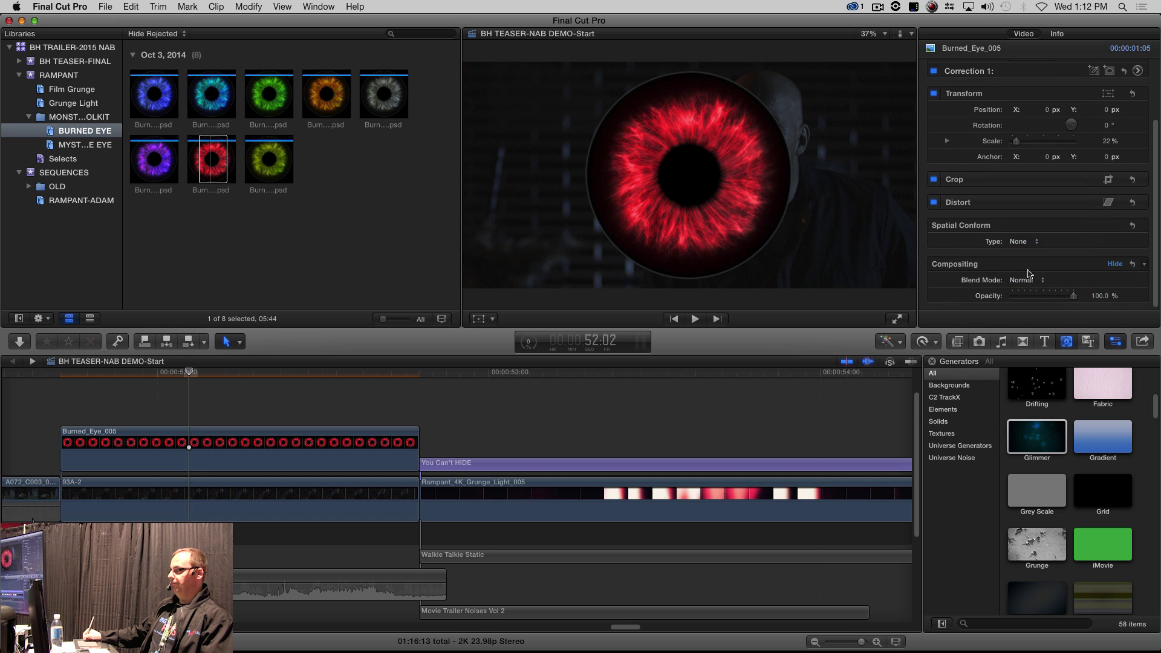
{"action": "left_click", "coordinate": [1030, 275]}
{"action": "left_click", "coordinate": [1033, 349]}
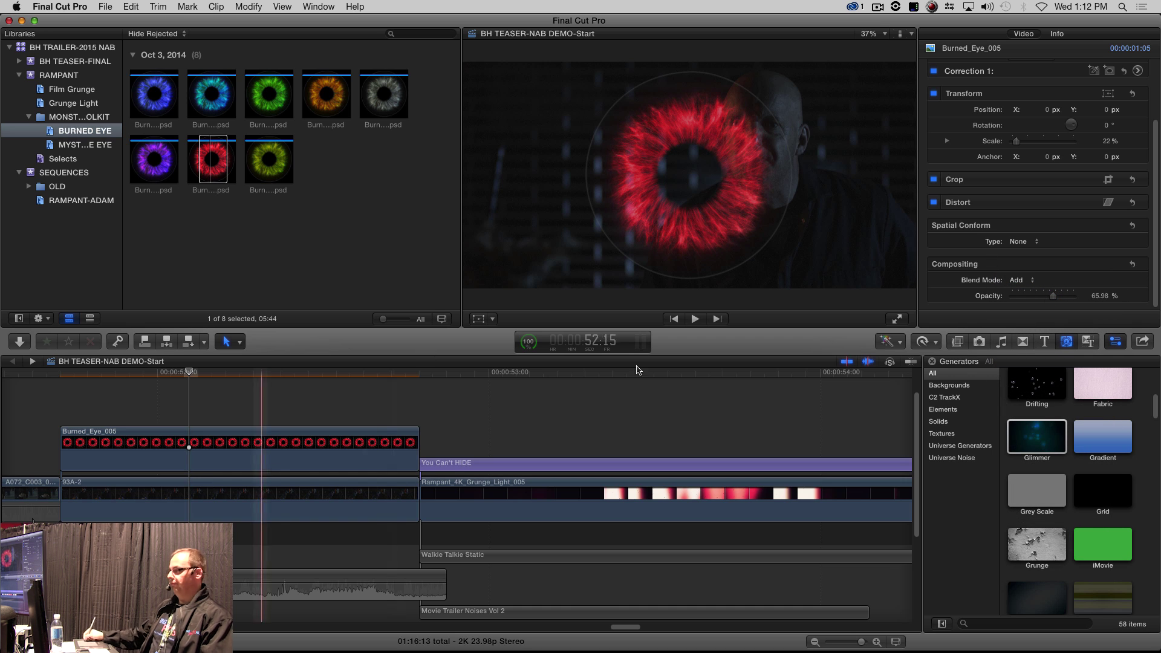
Set the eye overlay's scale to 5% and bring up the viewer's on-screen control options
{"action": "left_click", "coordinate": [1107, 142]}
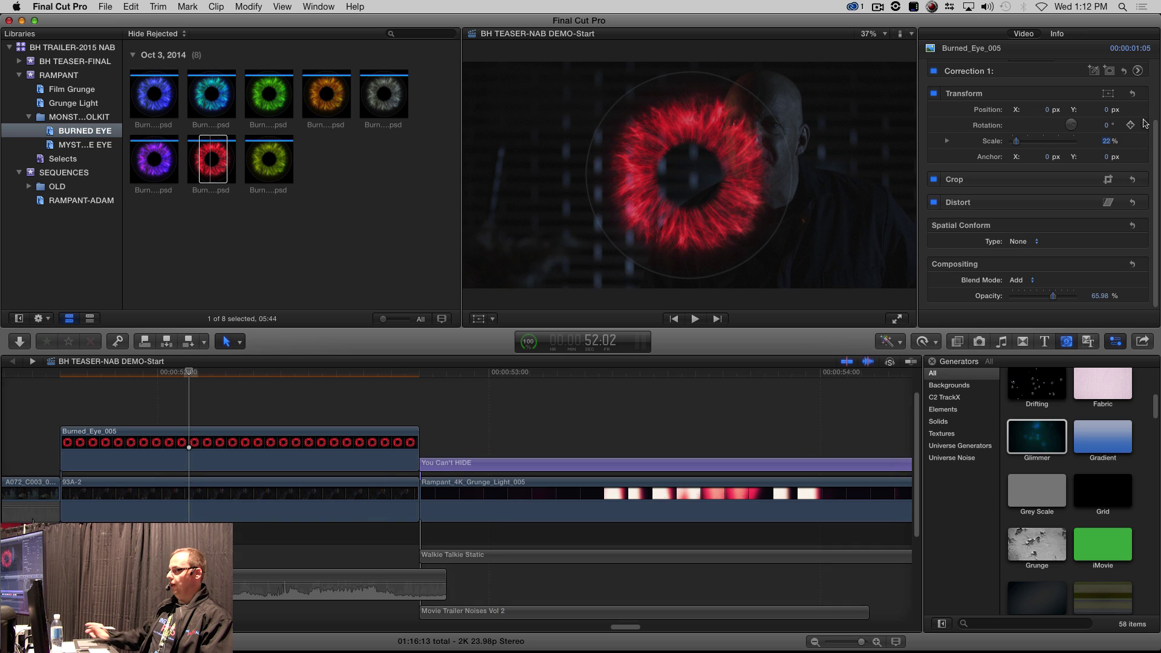
{"action": "type", "text": "5"}
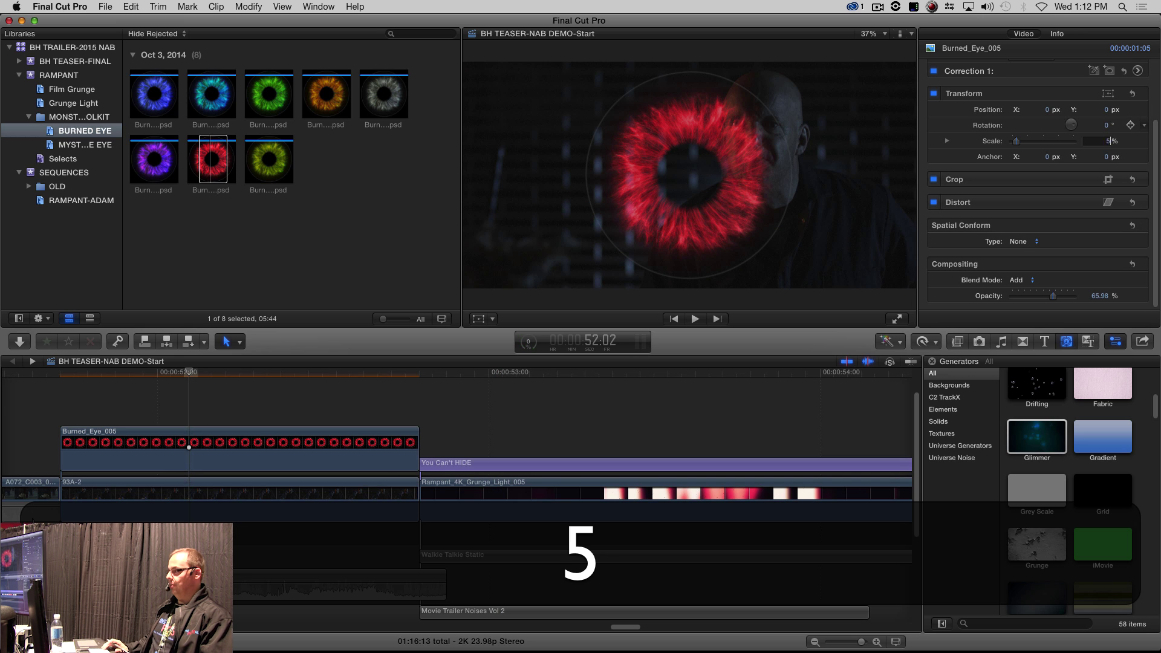
{"action": "key", "text": "Return"}
{"action": "right_click", "coordinate": [711, 126]}
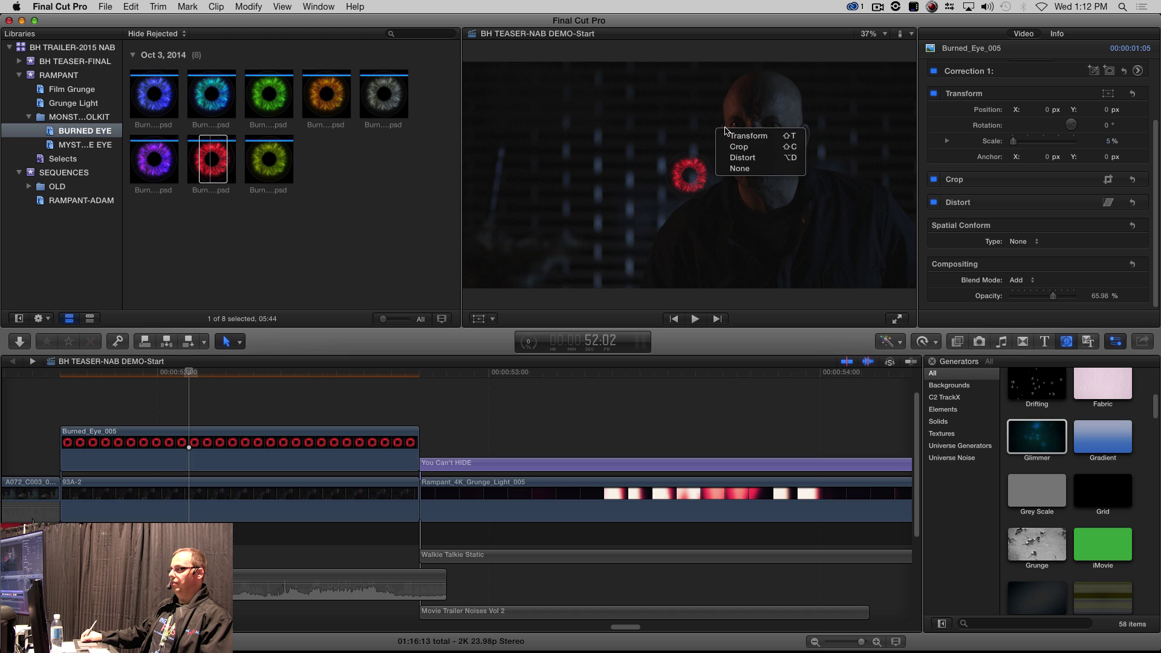
{"action": "right_click", "coordinate": [682, 111]}
Position the red eye over the janitor's eye using Transform controls, scaled to 2%
{"action": "left_click", "coordinate": [477, 319]}
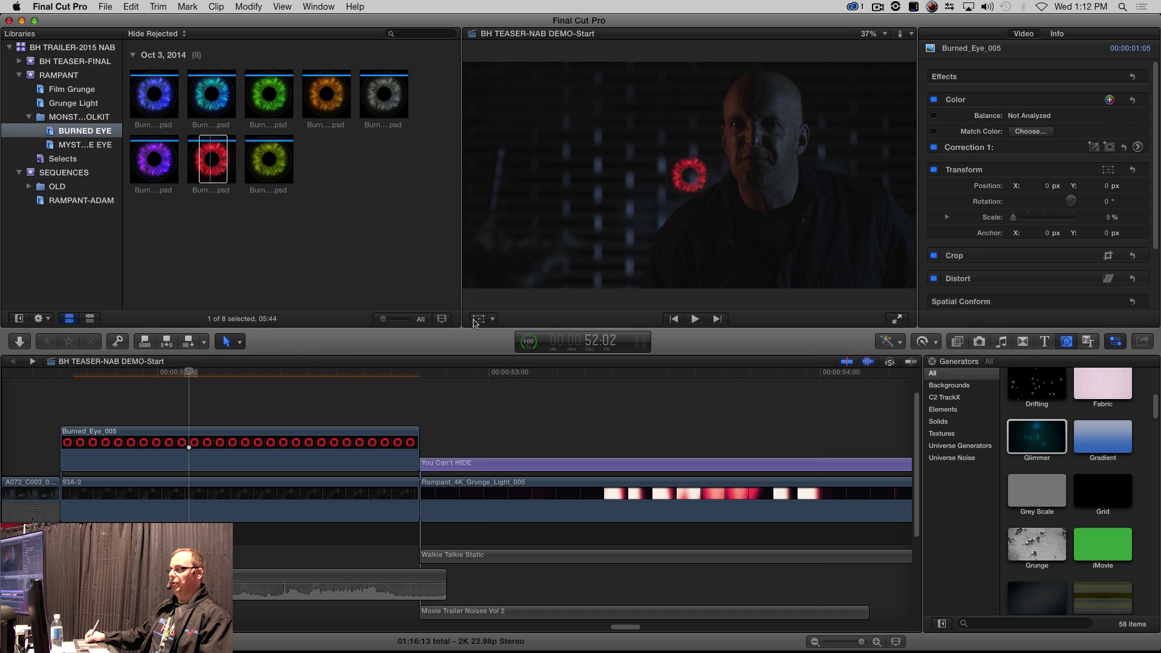
{"action": "left_click", "coordinate": [478, 319]}
{"action": "left_click_drag", "start_coordinate": [691, 175], "coordinate": [738, 125]}
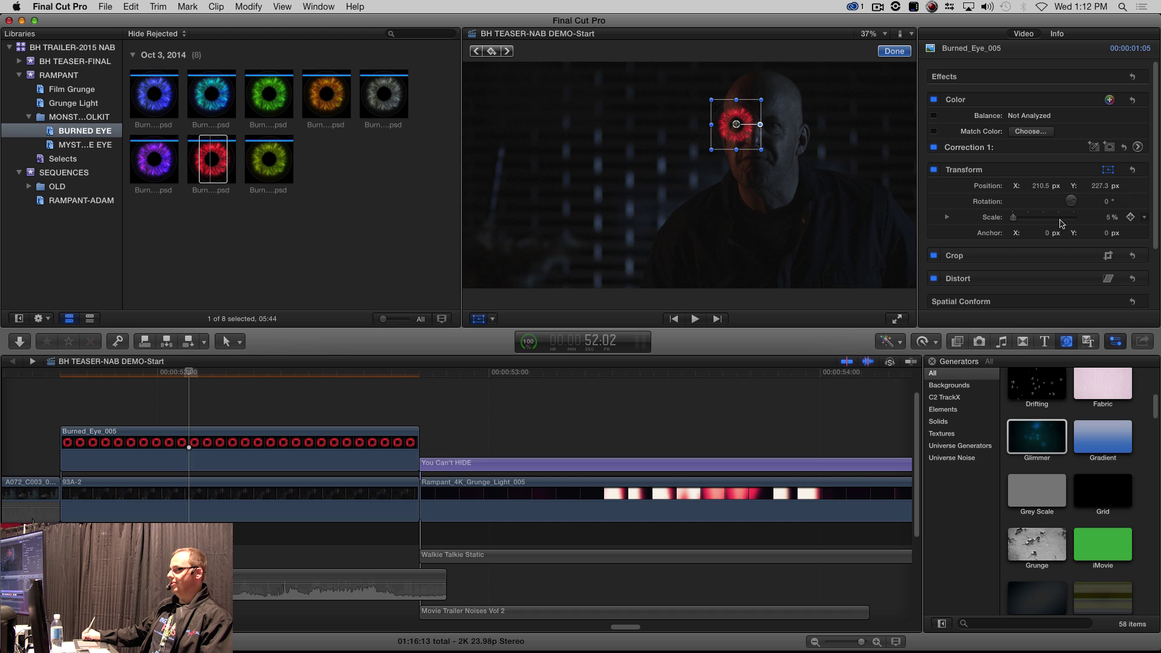
{"action": "left_click", "coordinate": [1106, 217]}
{"action": "type", "text": "2"}
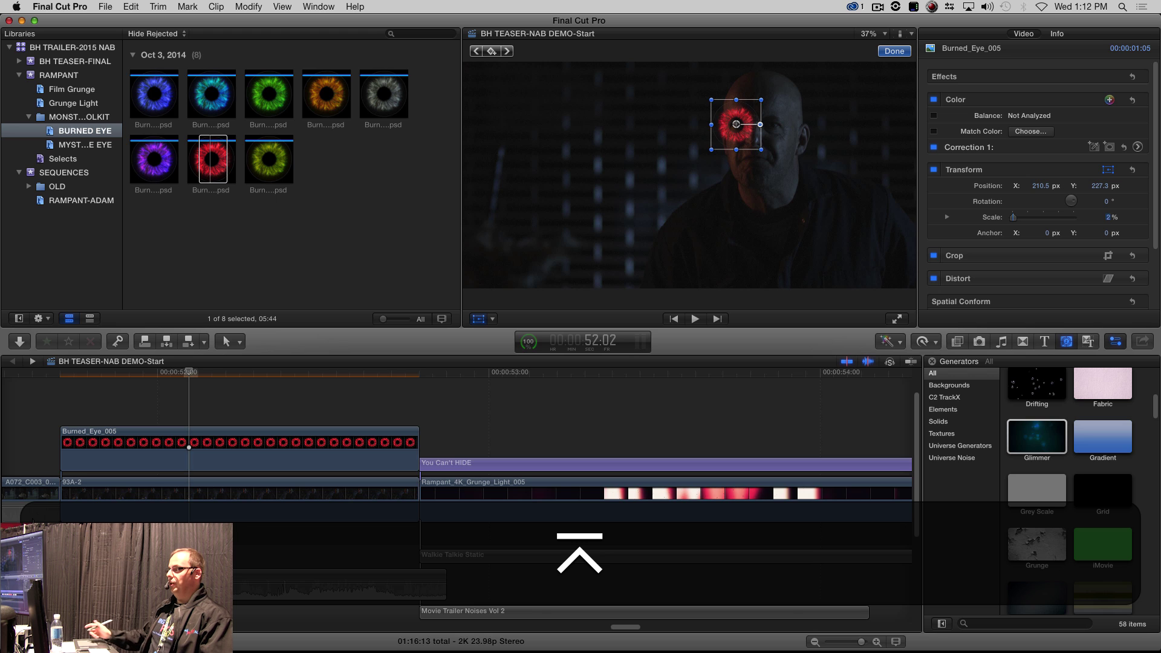
{"action": "key", "text": "Return"}
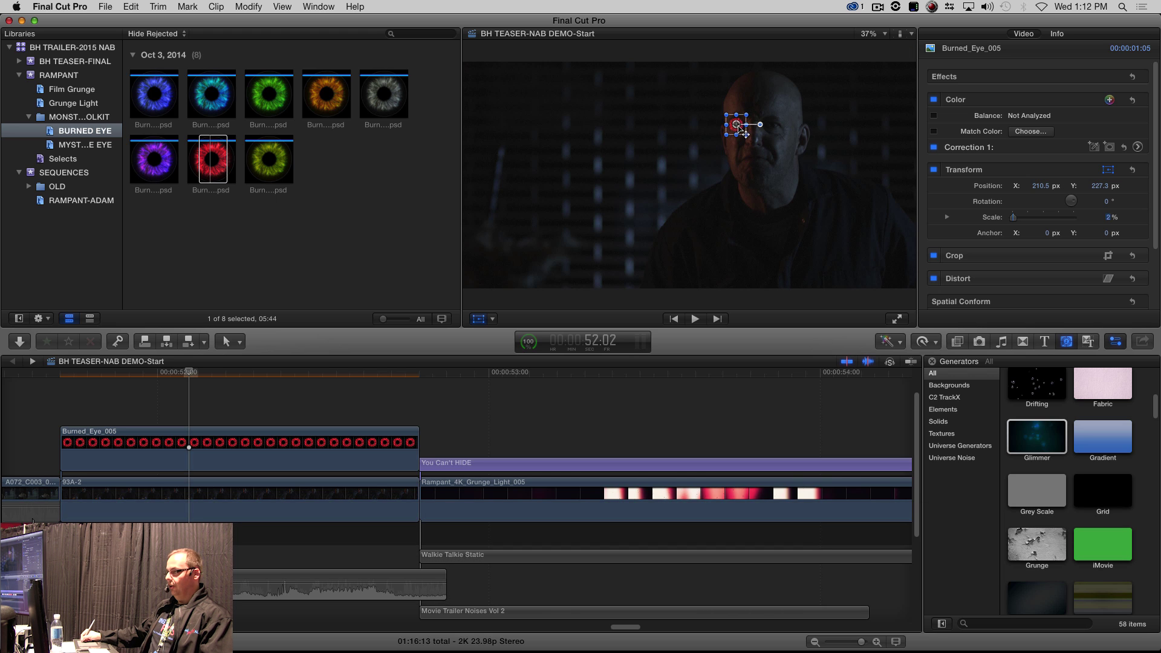
{"action": "left_click_drag", "start_coordinate": [743, 130], "coordinate": [743, 130]}
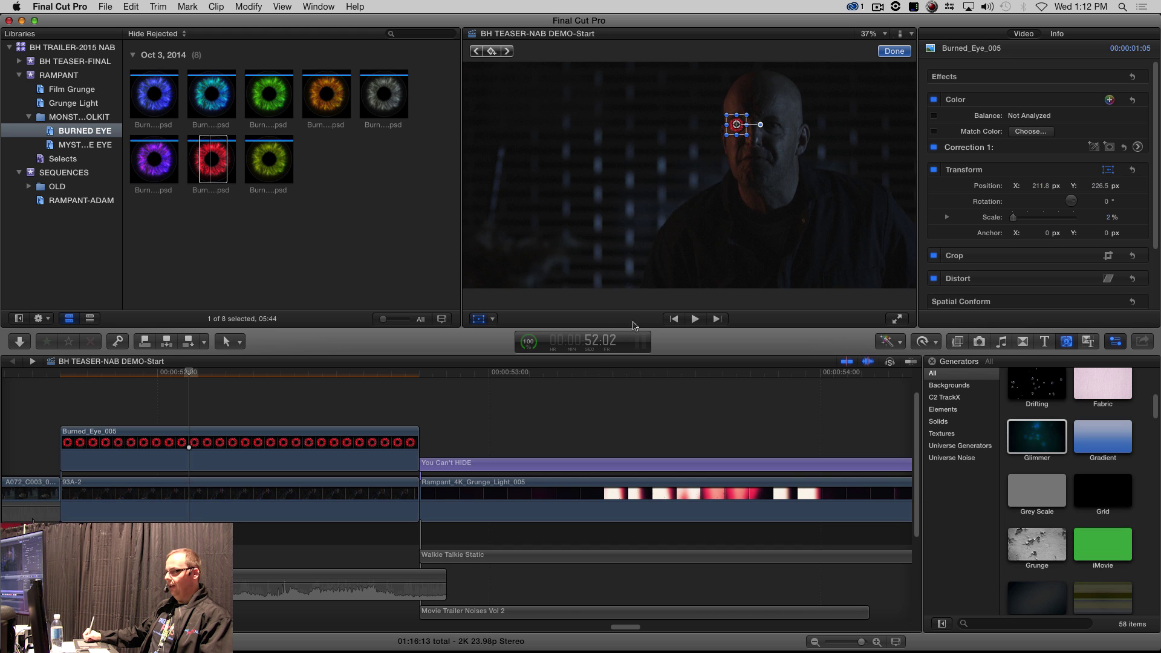
Scrub through the janitor shot to check the eye, then select the Burned_Eye_005 clip
{"action": "left_click", "coordinate": [149, 375]}
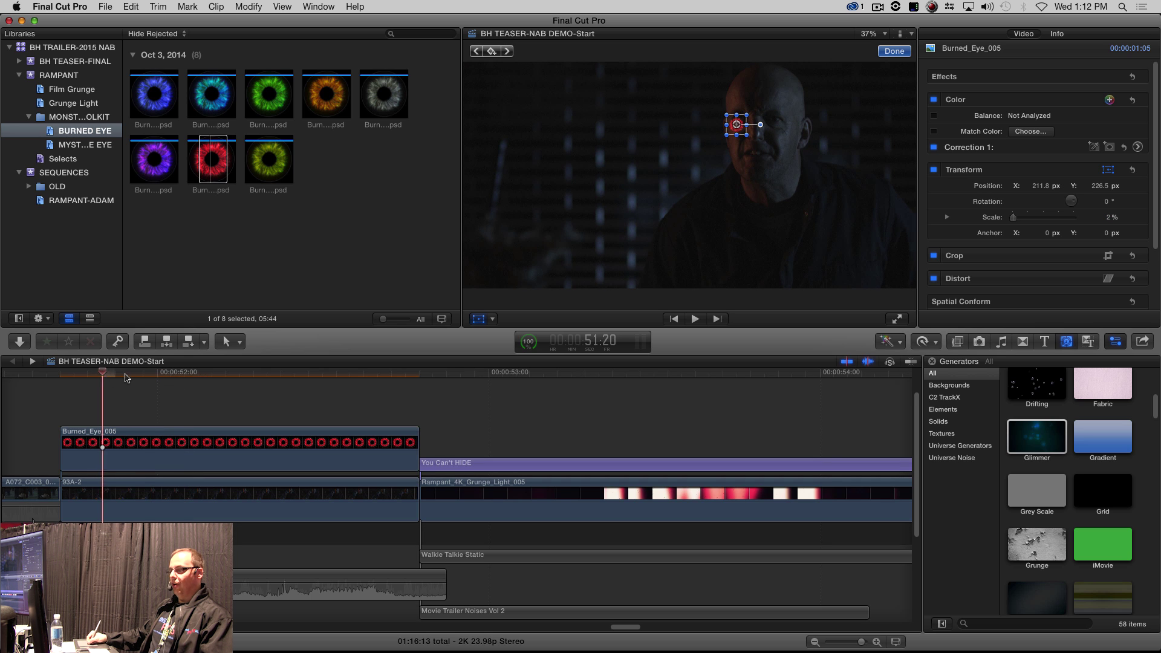
{"action": "left_click_drag", "start_coordinate": [125, 377], "coordinate": [201, 417]}
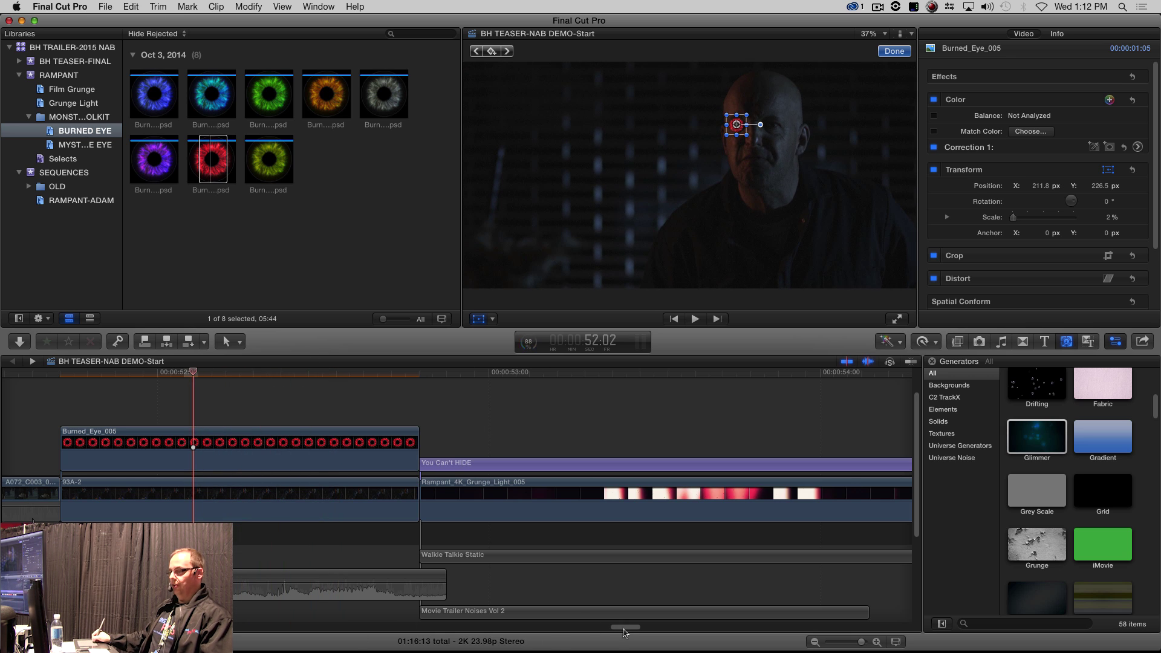
{"action": "scroll", "coordinate": [507, 546], "scroll_direction": "left", "scroll_amount": 3}
{"action": "left_click", "coordinate": [282, 451]}
Delete the Burned_Eye_005 overlay and fit the whole sequence in the timeline
{"action": "key", "text": "BackSpace"}
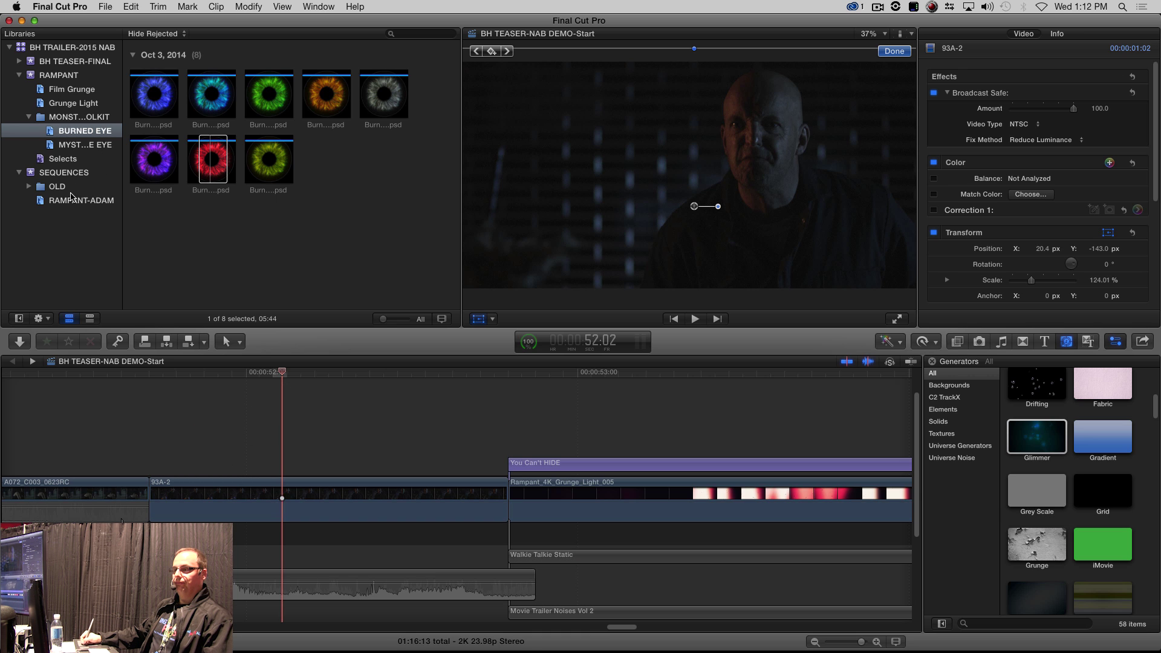
{"action": "left_click", "coordinate": [65, 72]}
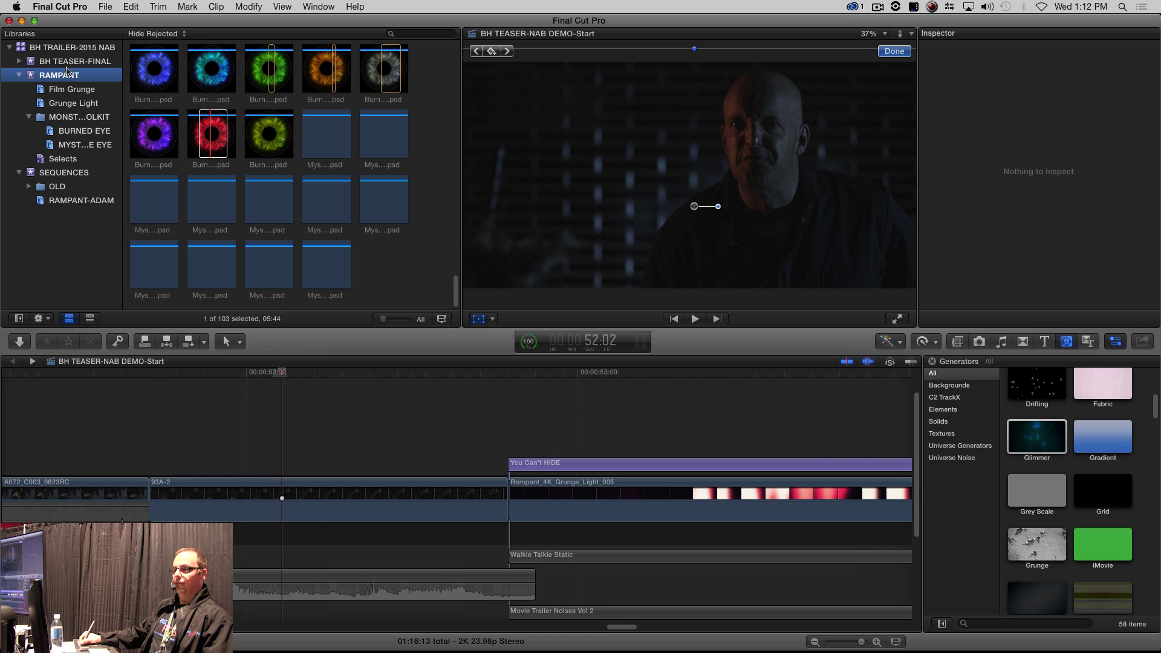
{"action": "left_click", "coordinate": [74, 117]}
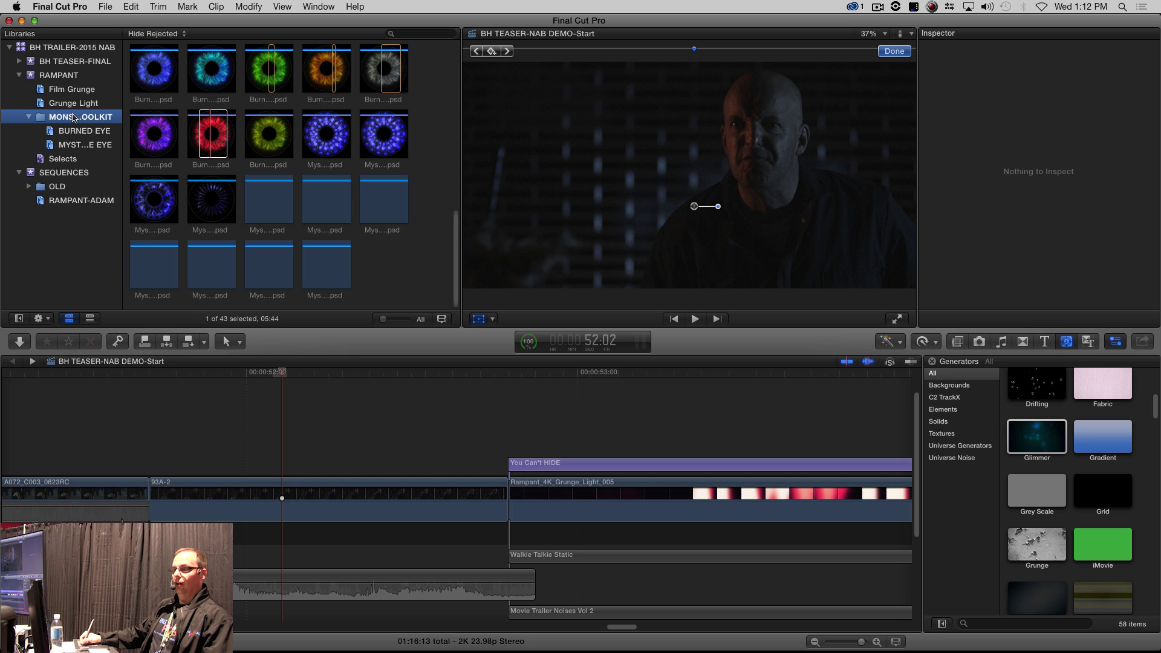
{"action": "key", "text": "shift+z"}
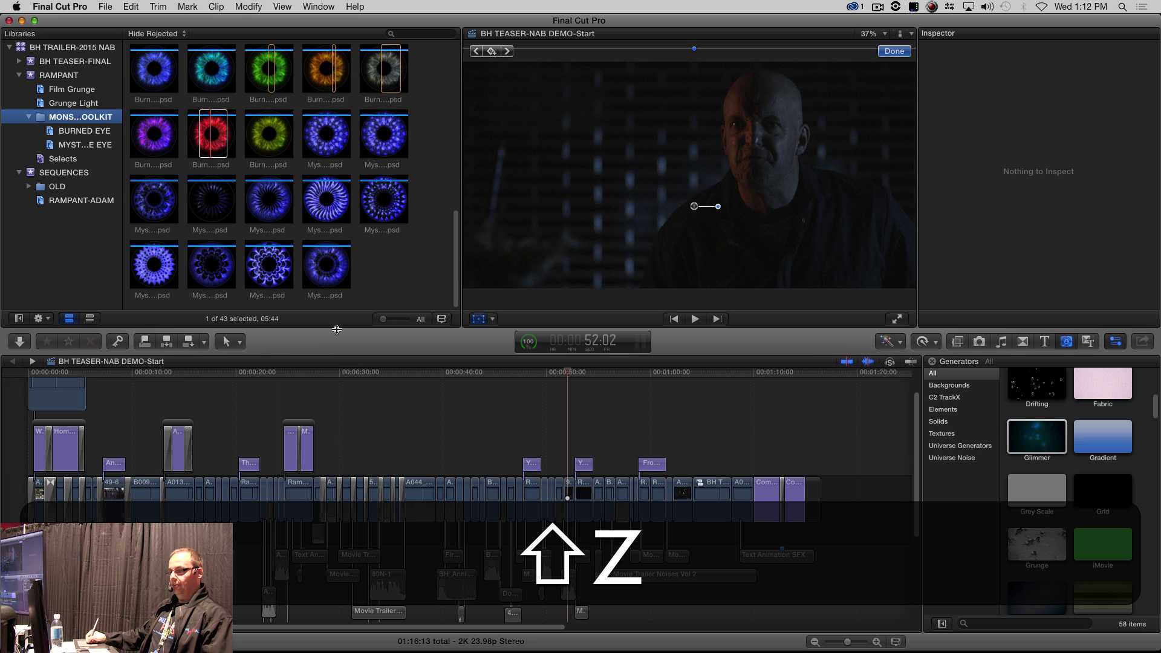
Open the finished BH TEASER-NAB DEMO-Finish project from RAMPANT-ADAM
{"action": "left_click", "coordinate": [64, 62]}
{"action": "left_click", "coordinate": [81, 201]}
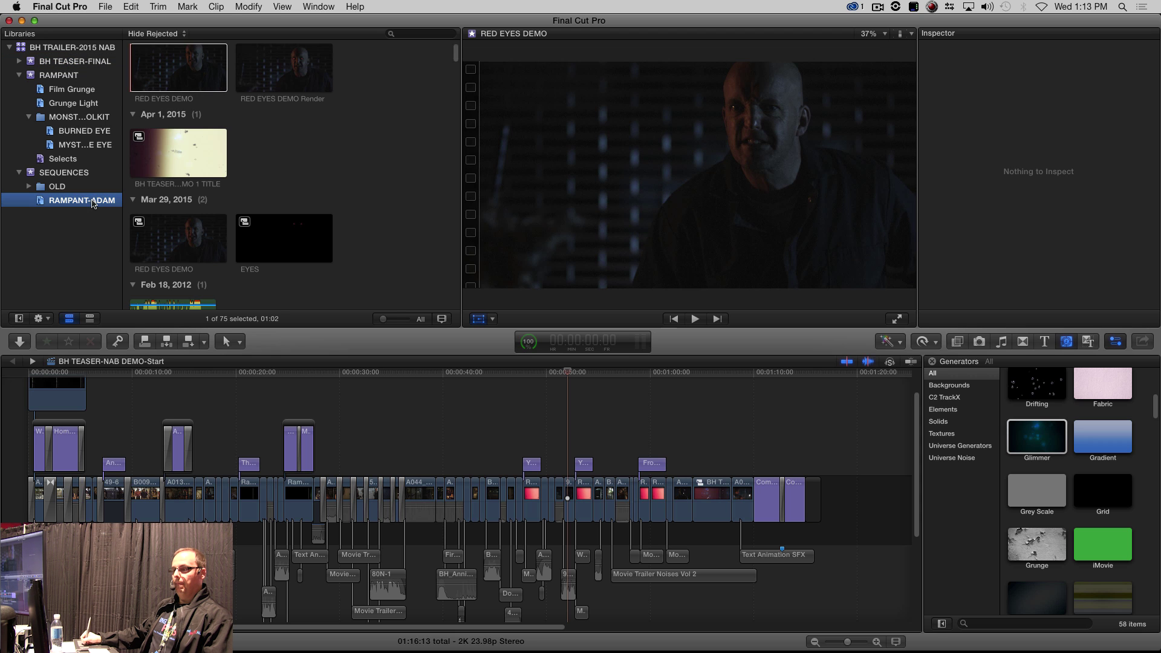
{"action": "double_click", "coordinate": [161, 149]}
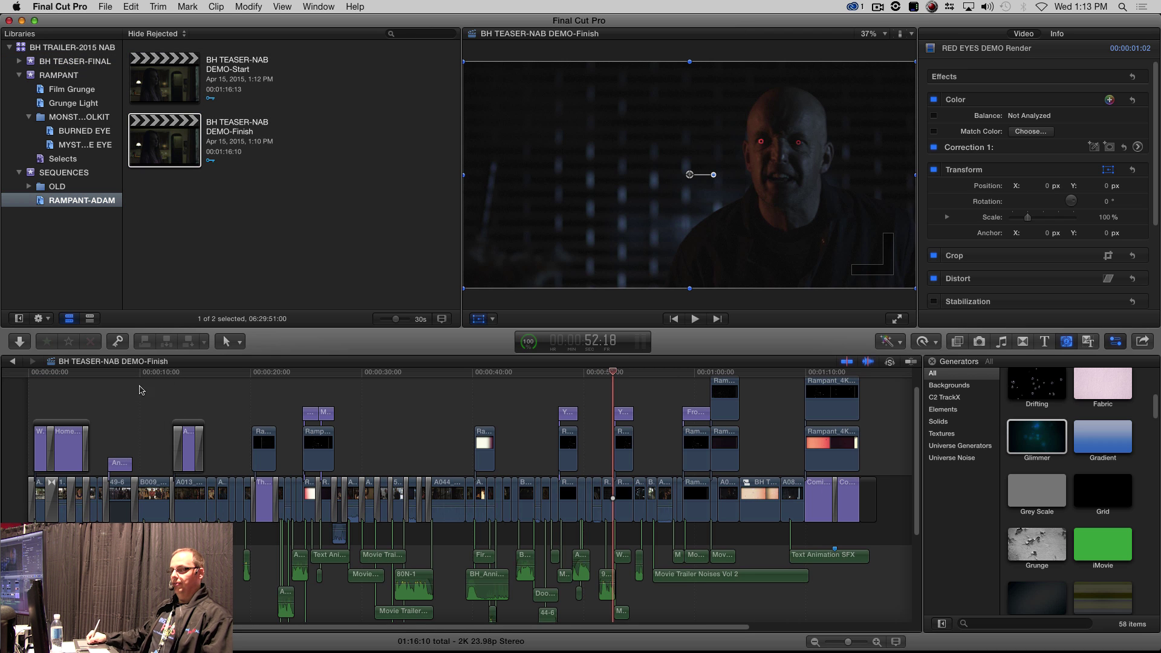
{"action": "left_click", "coordinate": [159, 373]}
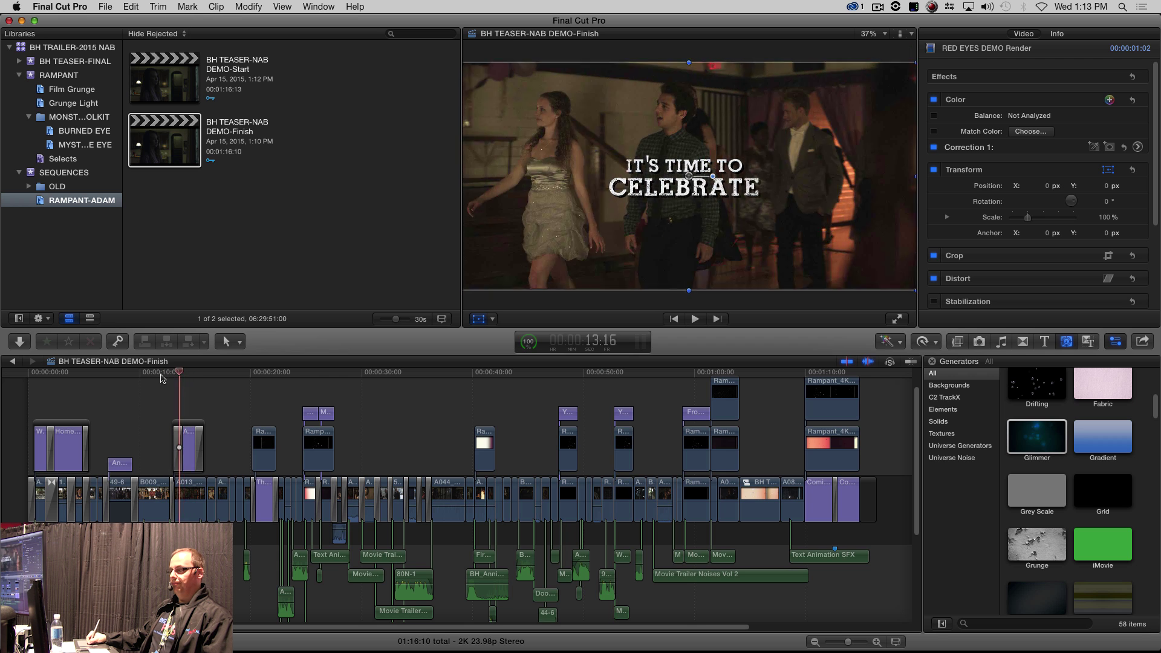
{"action": "key", "text": "Home"}
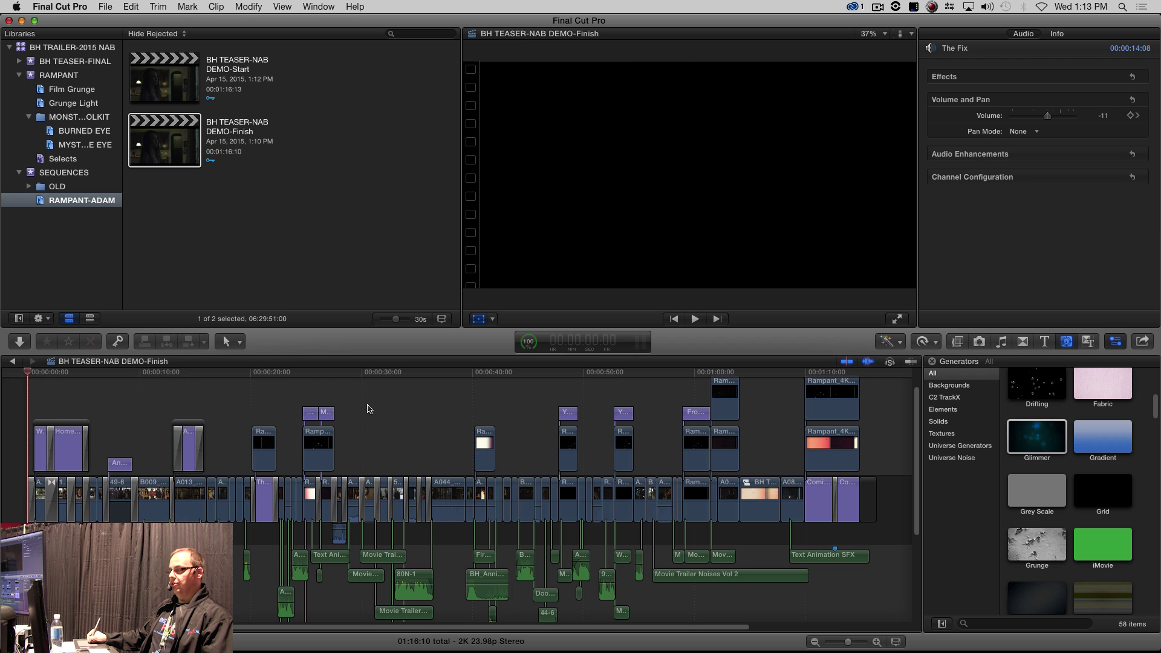
{"action": "left_click_drag", "start_coordinate": [769, 373], "coordinate": [552, 373]}
{"action": "left_click_drag", "start_coordinate": [568, 428], "coordinate": [621, 429]}
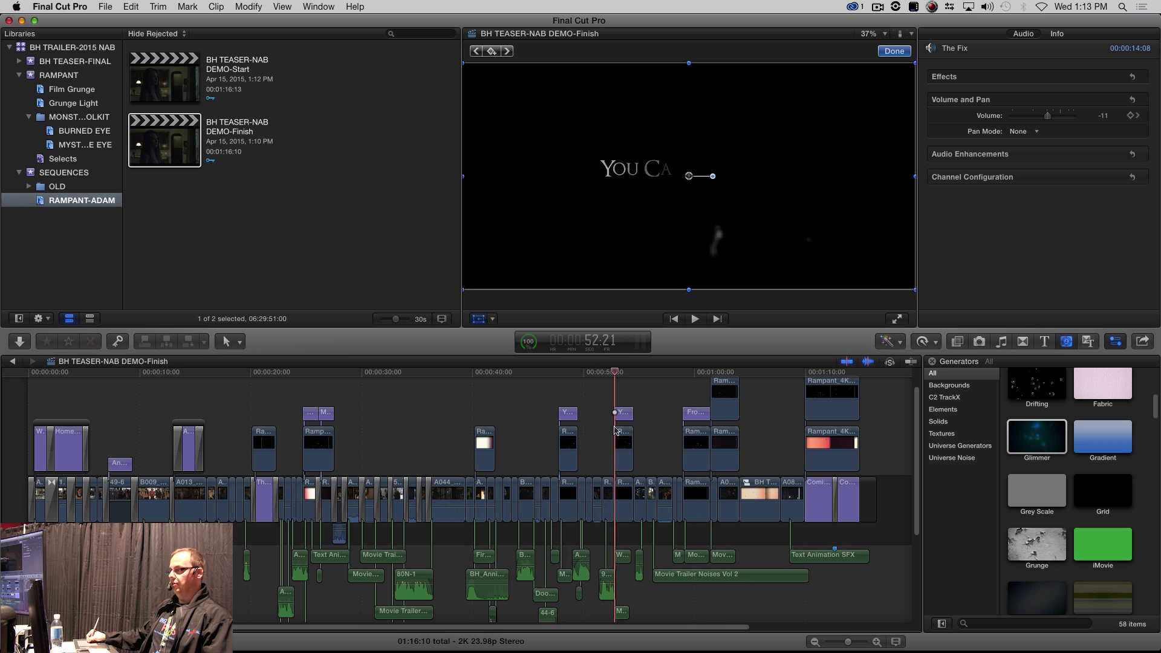
{"action": "left_click", "coordinate": [610, 429]}
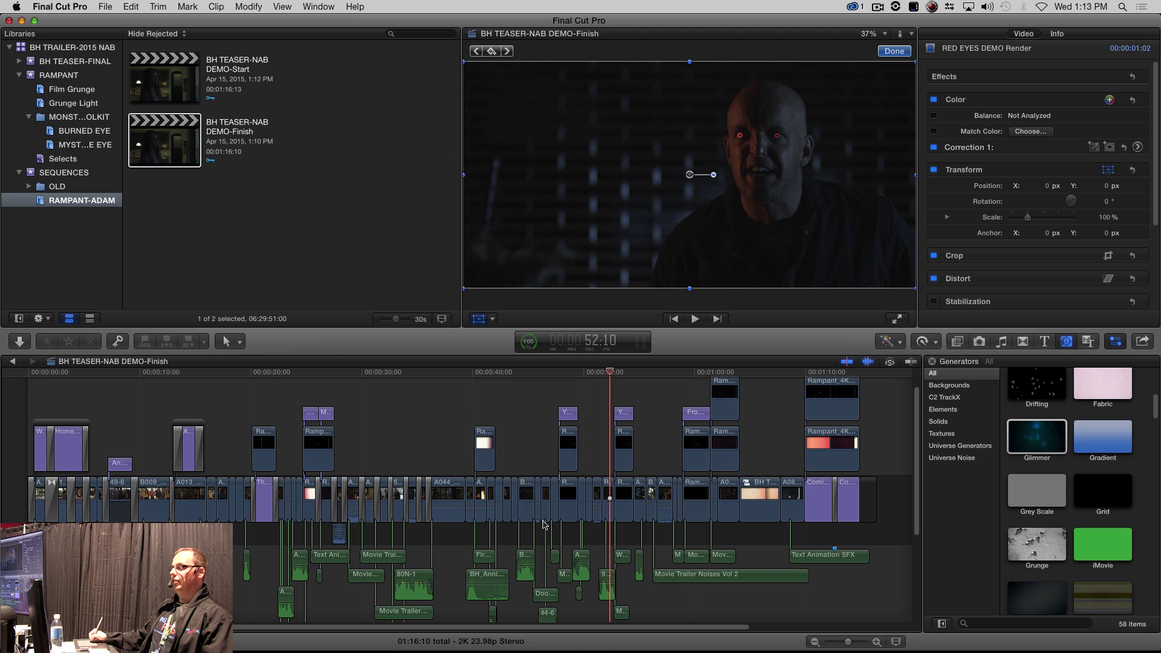
{"action": "key", "text": "super"}
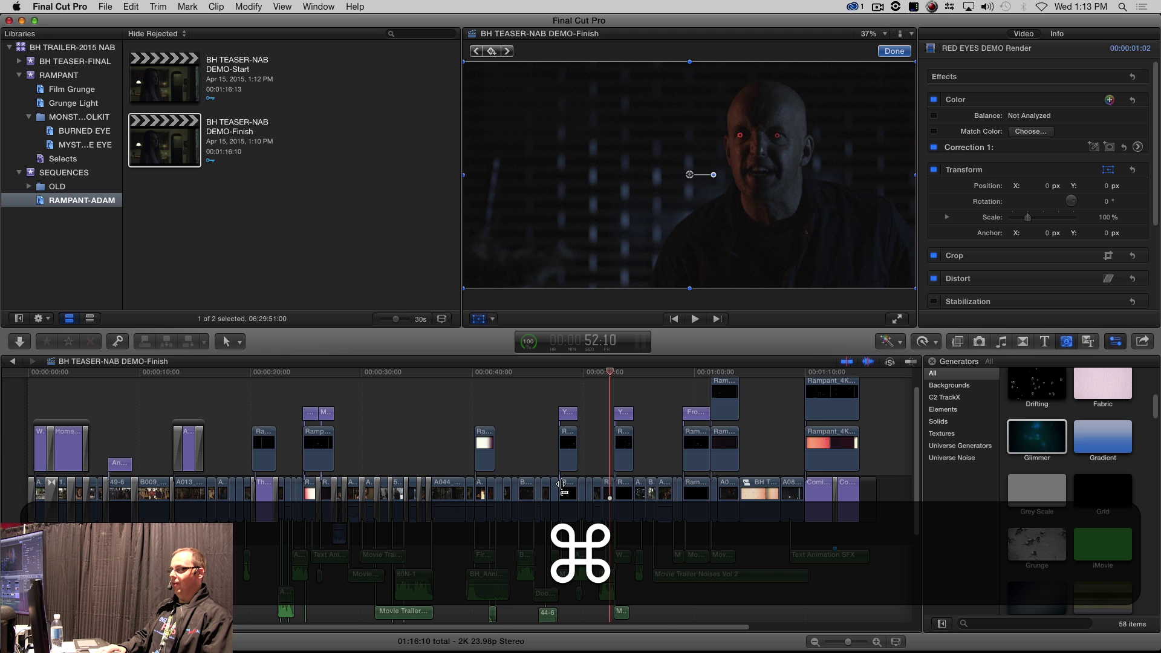
{"action": "key", "text": "super+equal"}
{"action": "key", "text": "super+equal"}
{"action": "key", "text": "super+equal"}
{"action": "key", "text": "super+equal"}
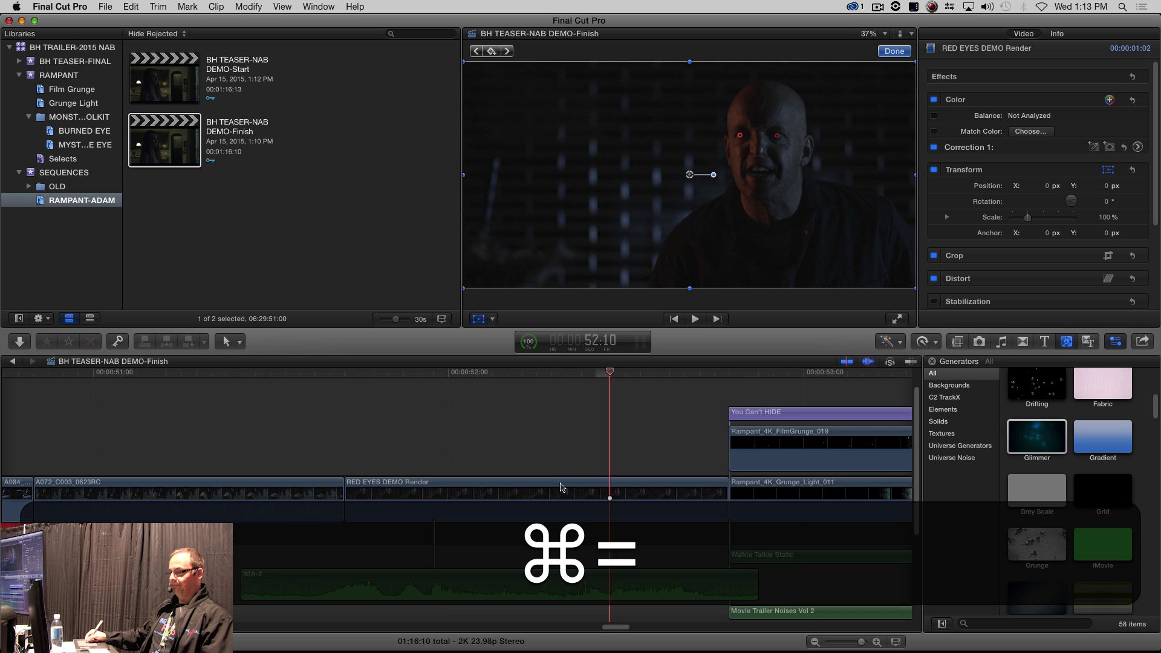
{"action": "left_click_drag", "start_coordinate": [383, 391], "coordinate": [696, 391]}
{"action": "left_click", "coordinate": [894, 51]}
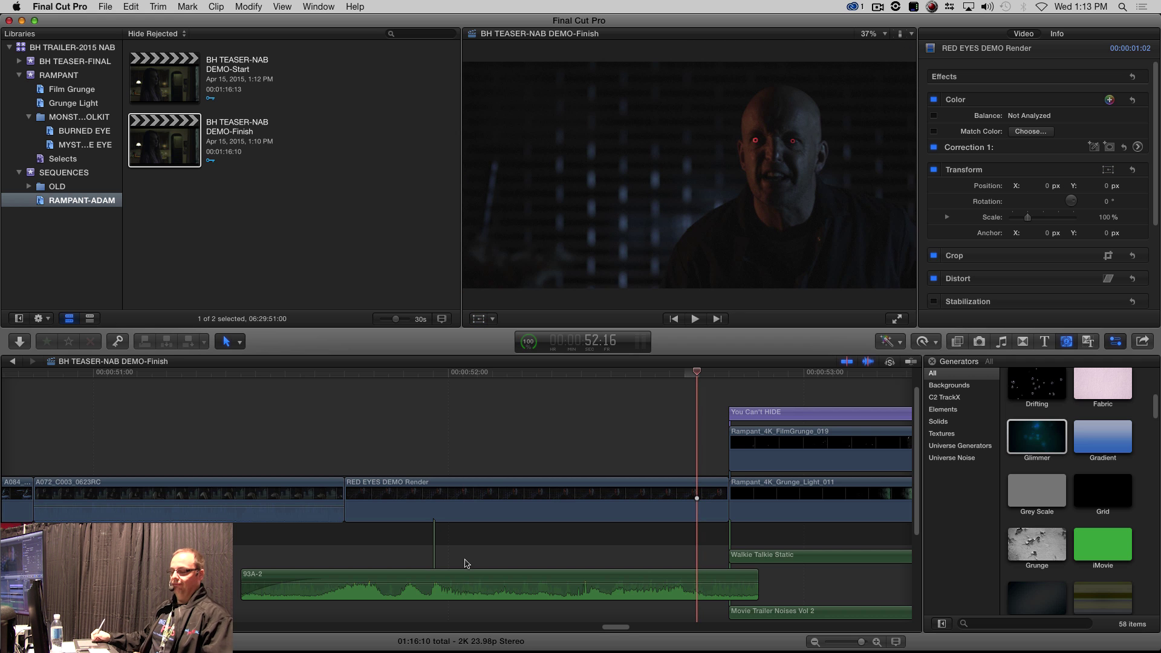
{"action": "key", "text": "shift+z"}
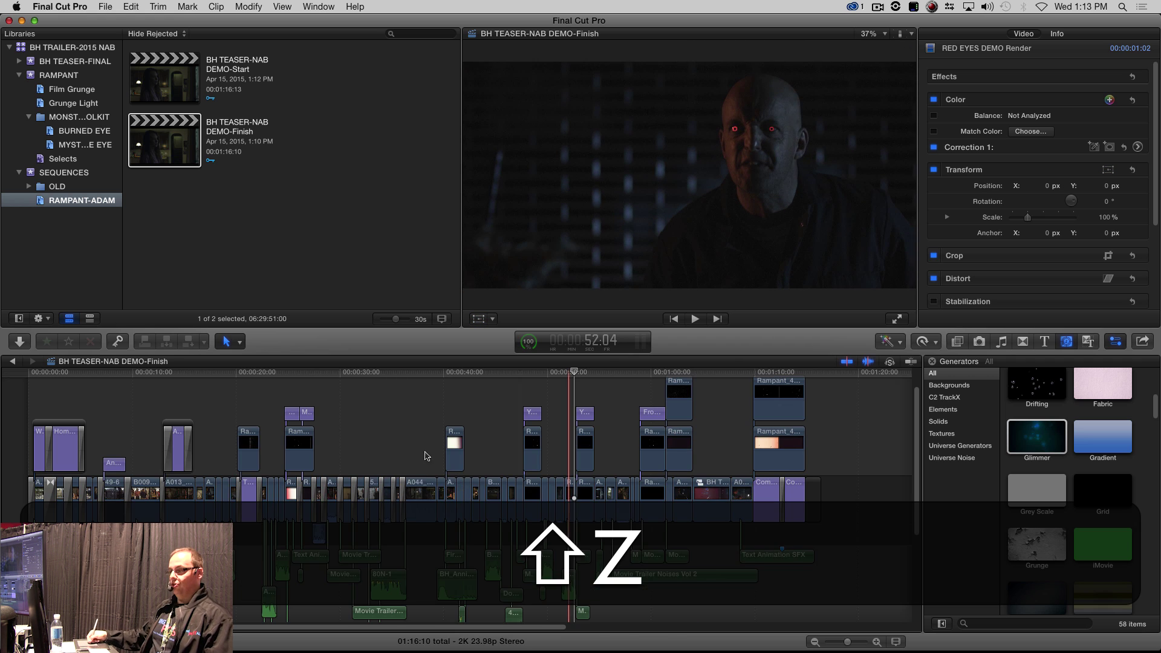
Play the horror trailer from its first frame, adjusting the Mac's system volume during playback
{"action": "left_click", "coordinate": [2, 396]}
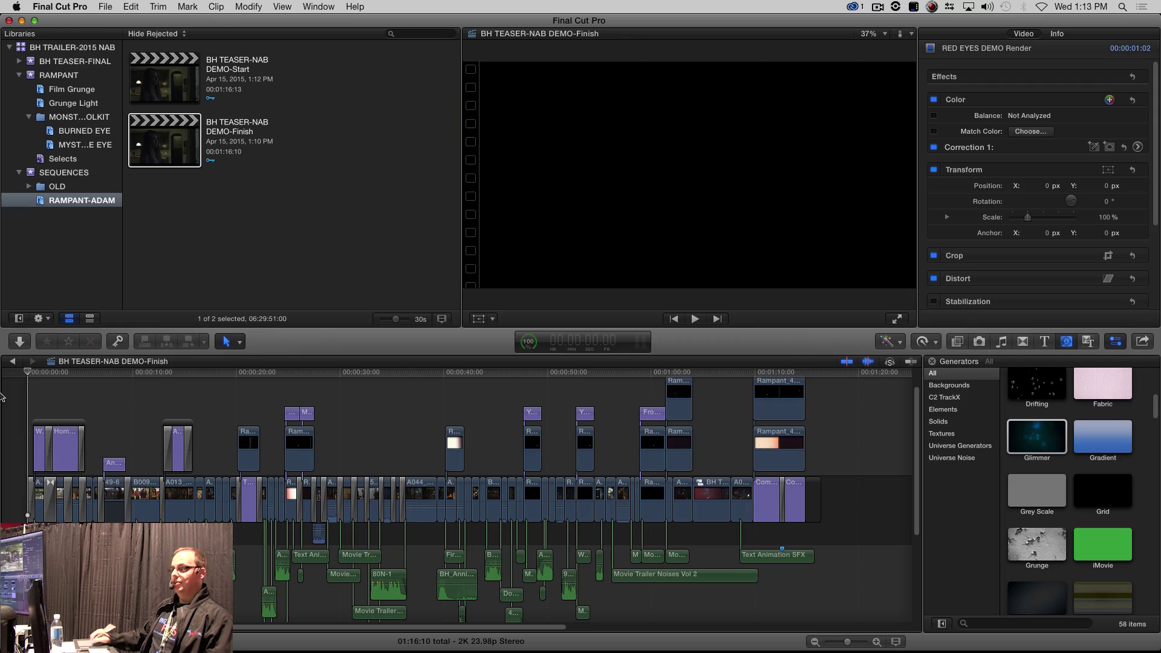
{"action": "key", "text": "space"}
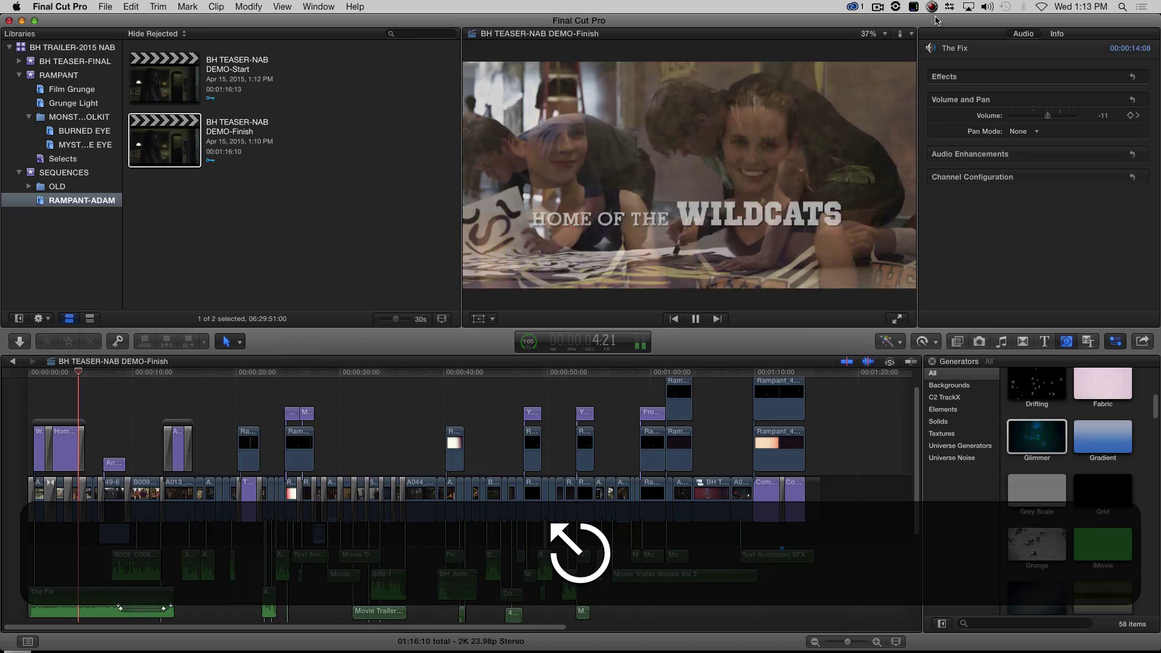
{"action": "left_click", "coordinate": [985, 7]}
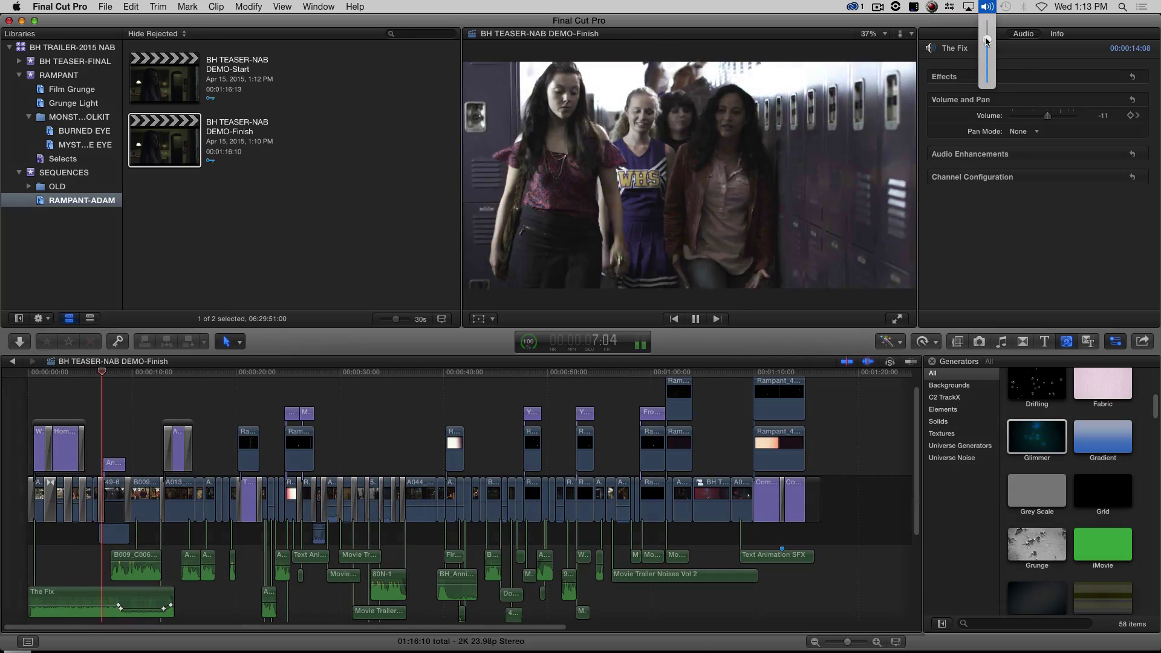
{"action": "left_click", "coordinate": [983, 39]}
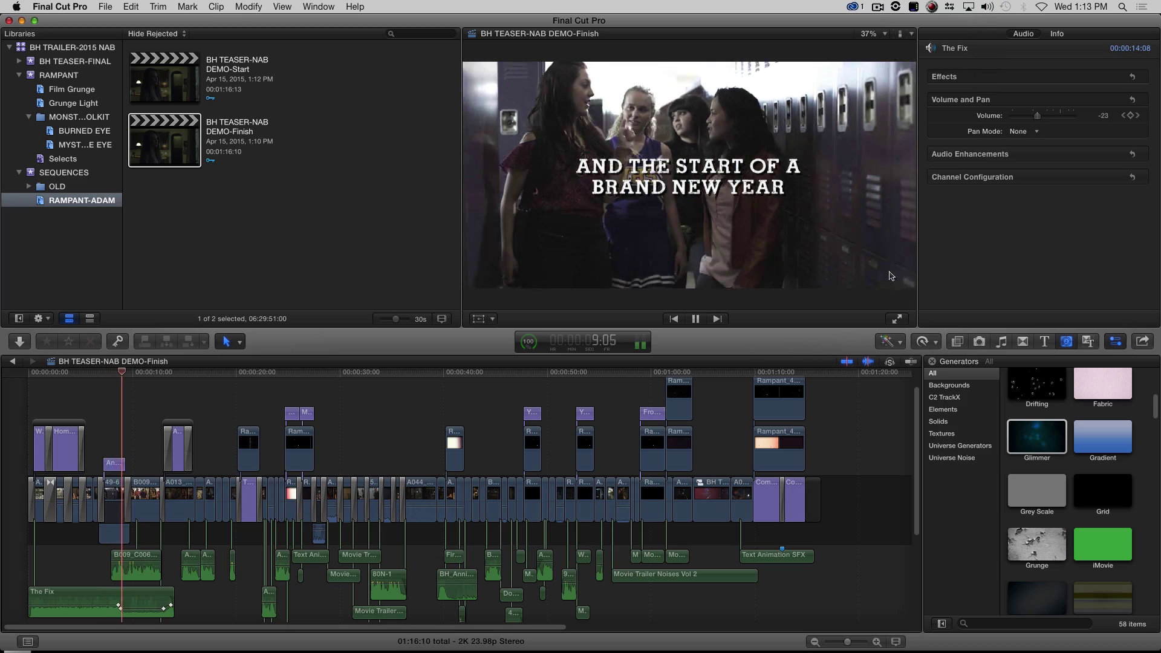